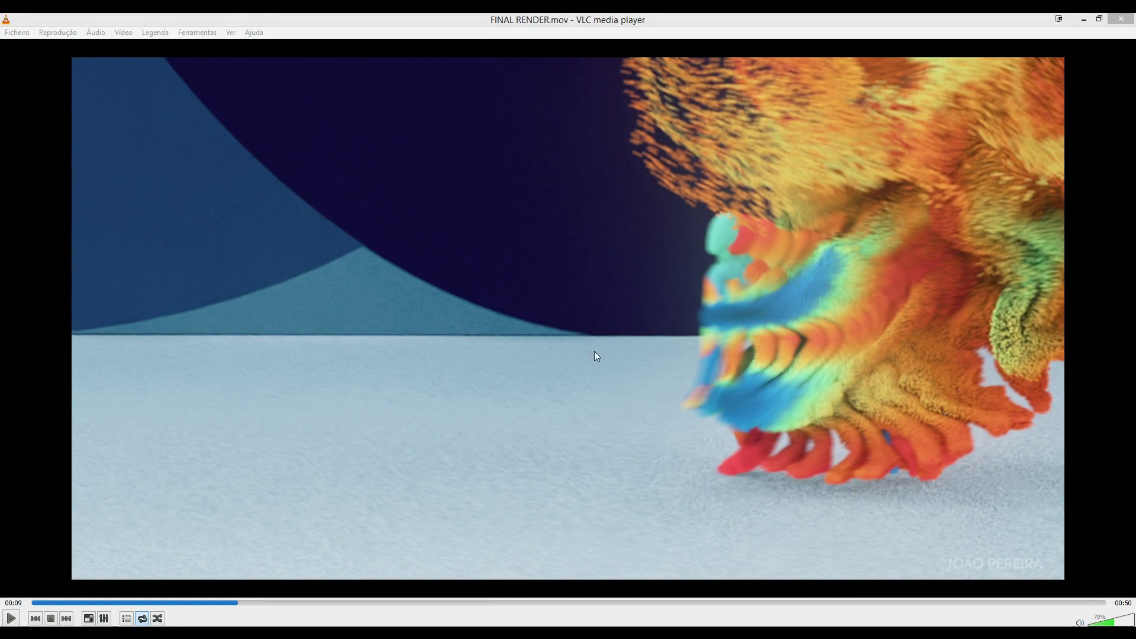
- Play FINAL RENDER.mov and examine the dancing-figure shots, pausing on the striped figure and its circular pink-and-blue backdrop
left_click(651, 360)
scroll(675, 358, "down", 14)
key("space")
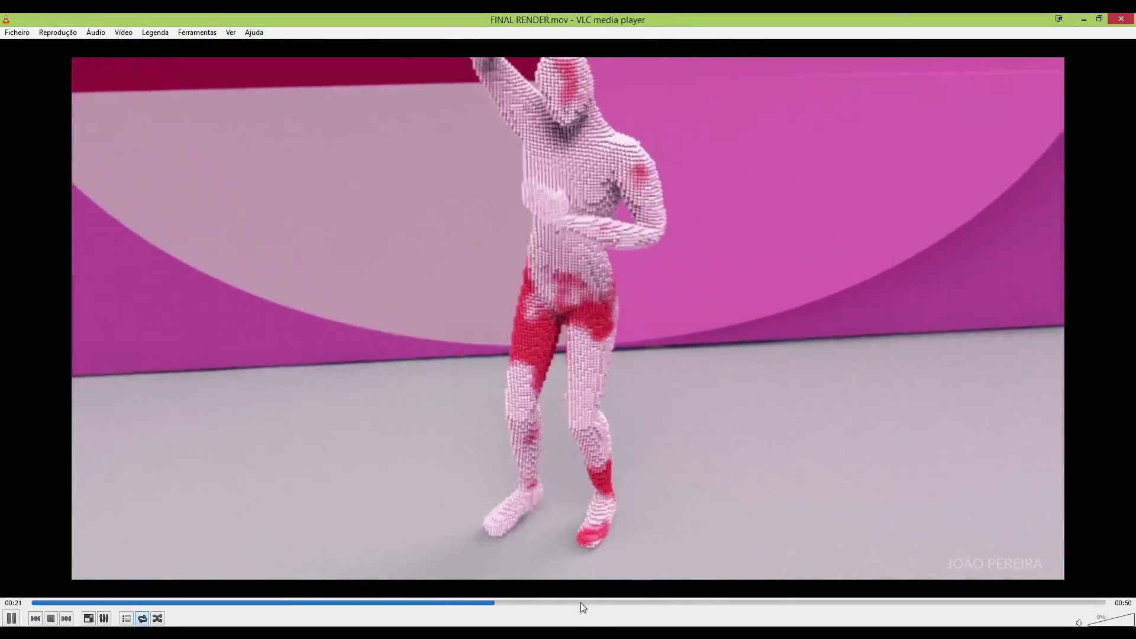
left_click_drag(588, 602, 677, 602)
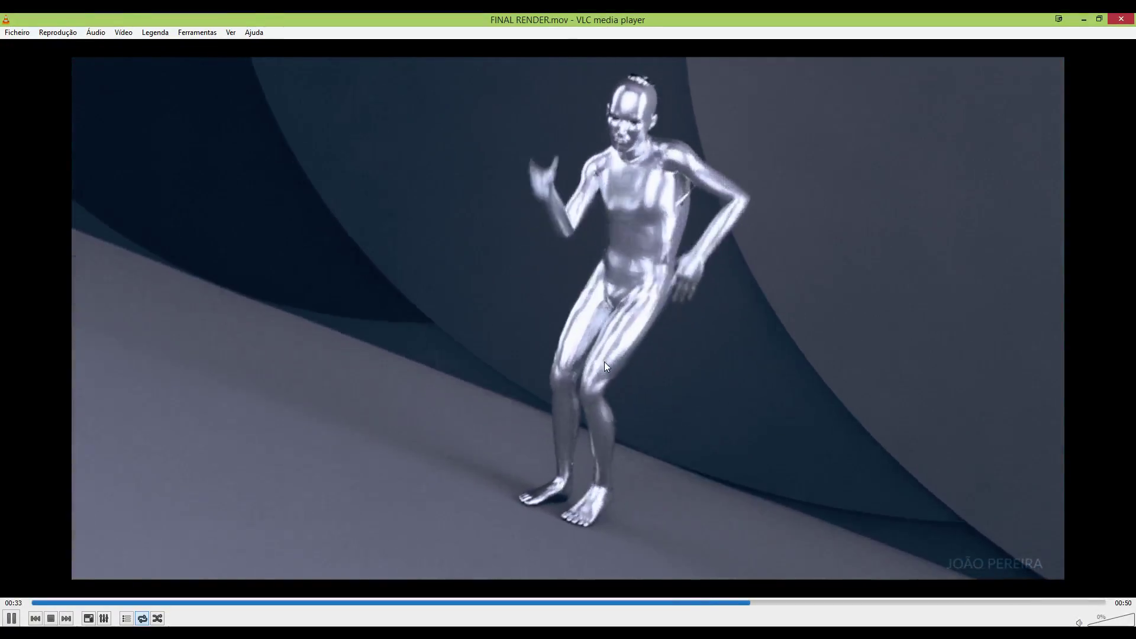
left_click(231, 601)
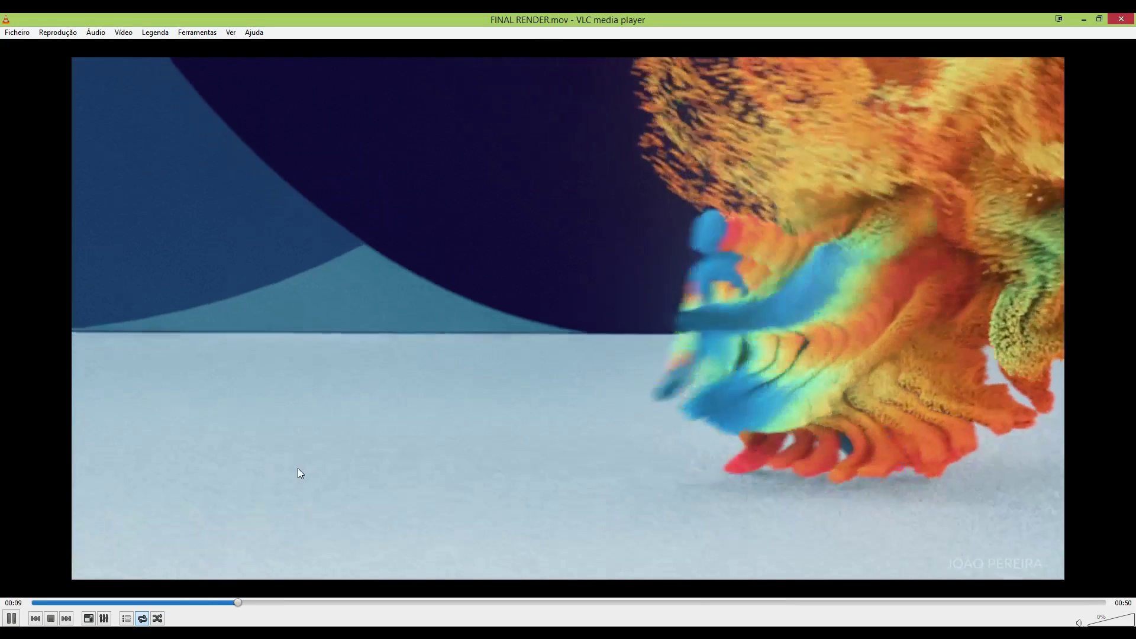
key("space")
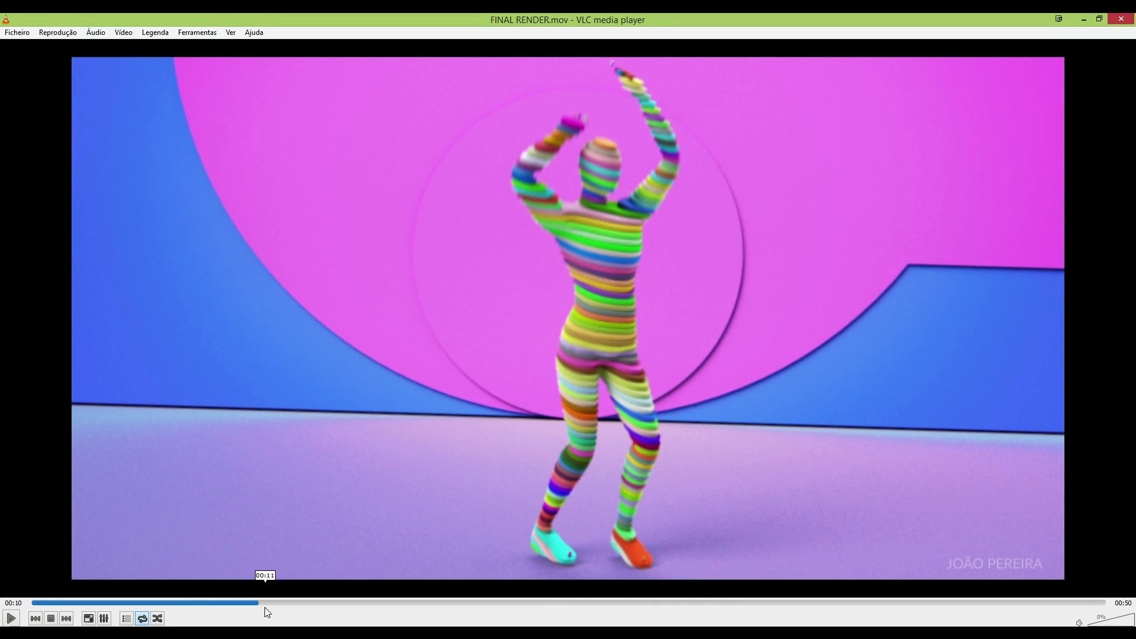
left_click(296, 602)
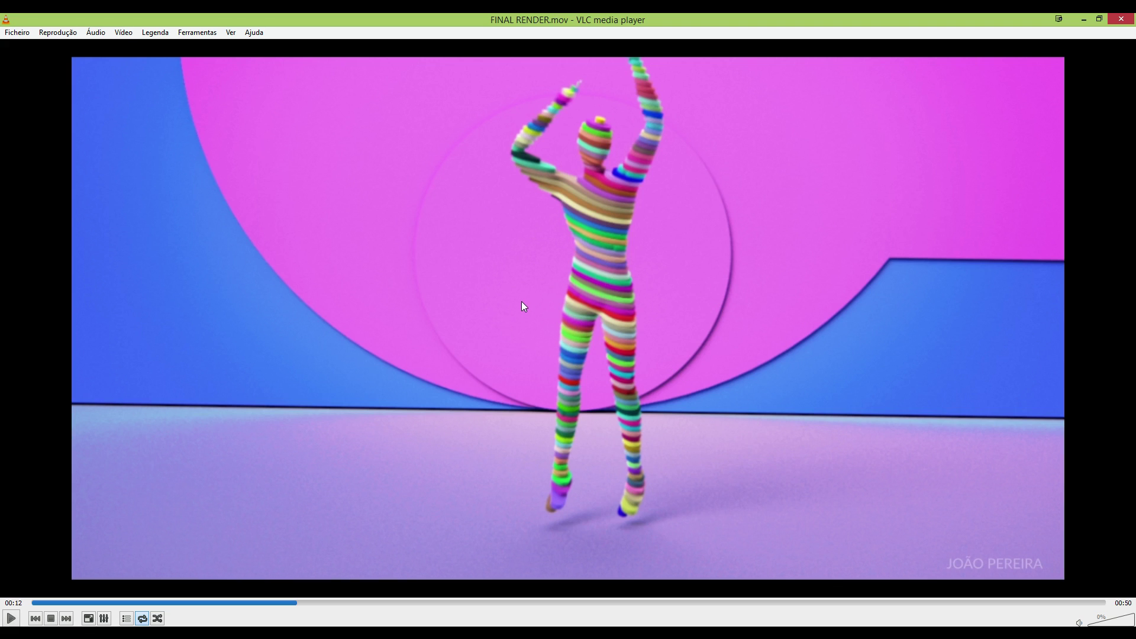
key("space")
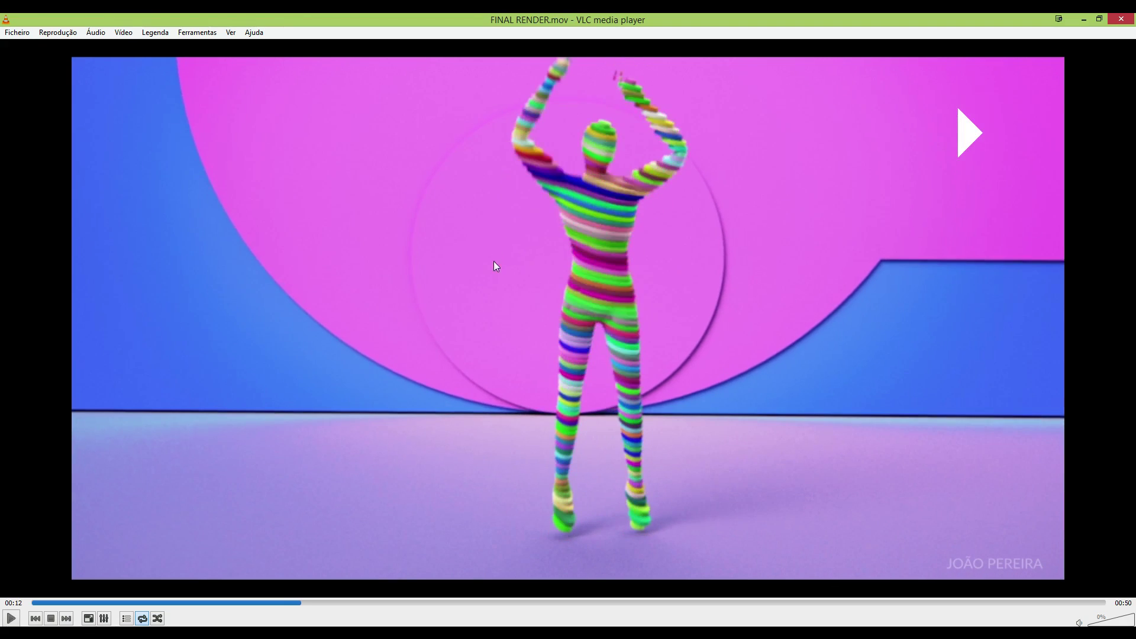
key("space")
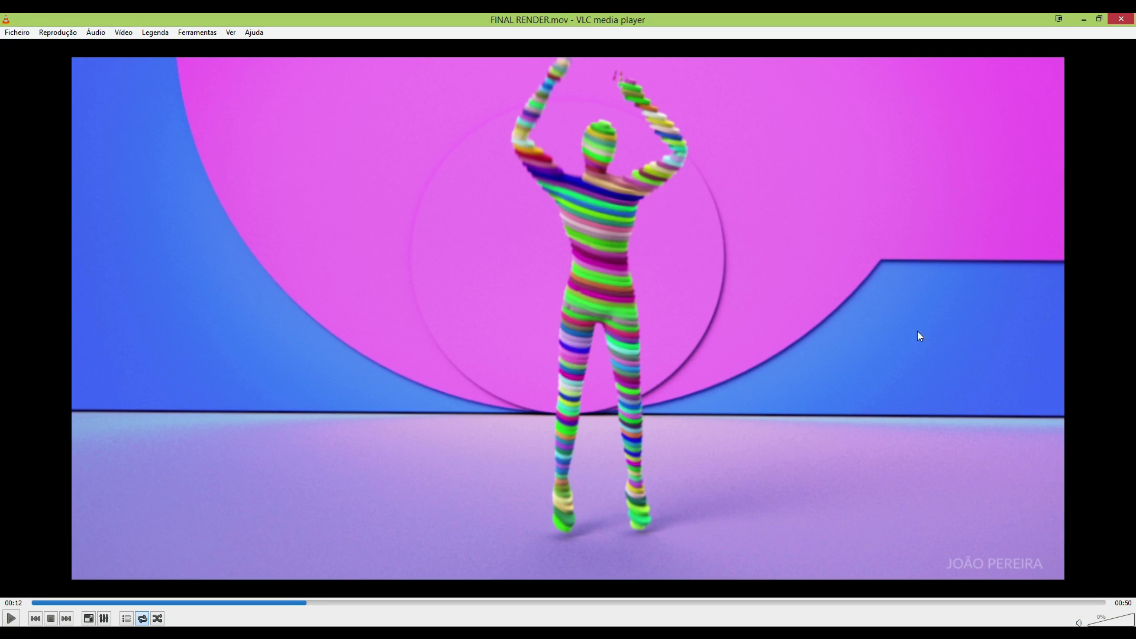
key("space")
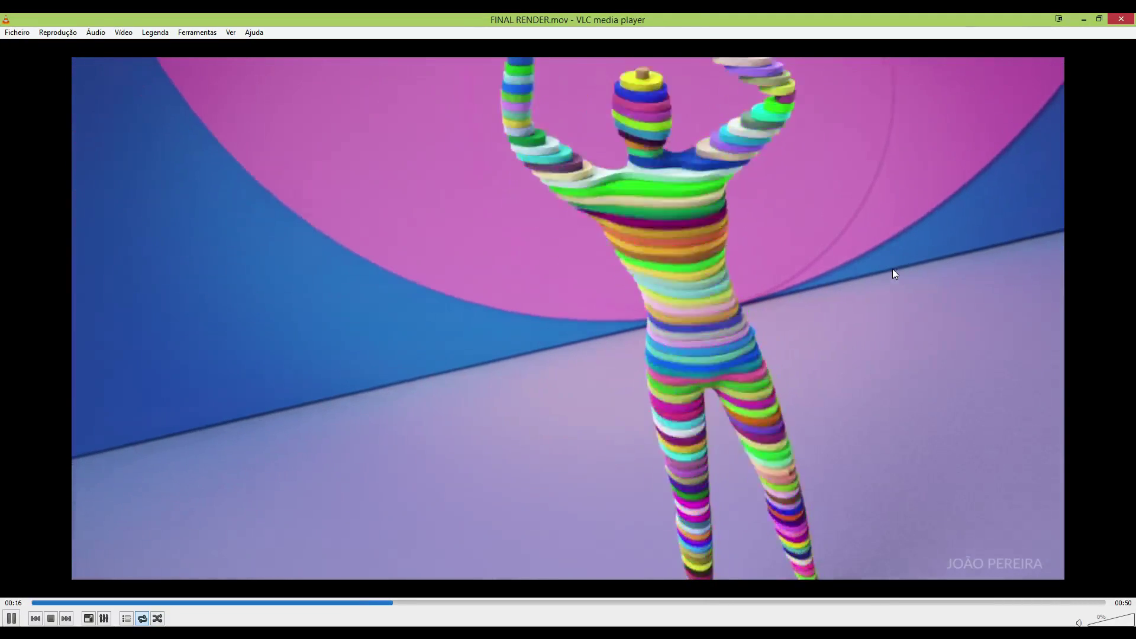
key("space")
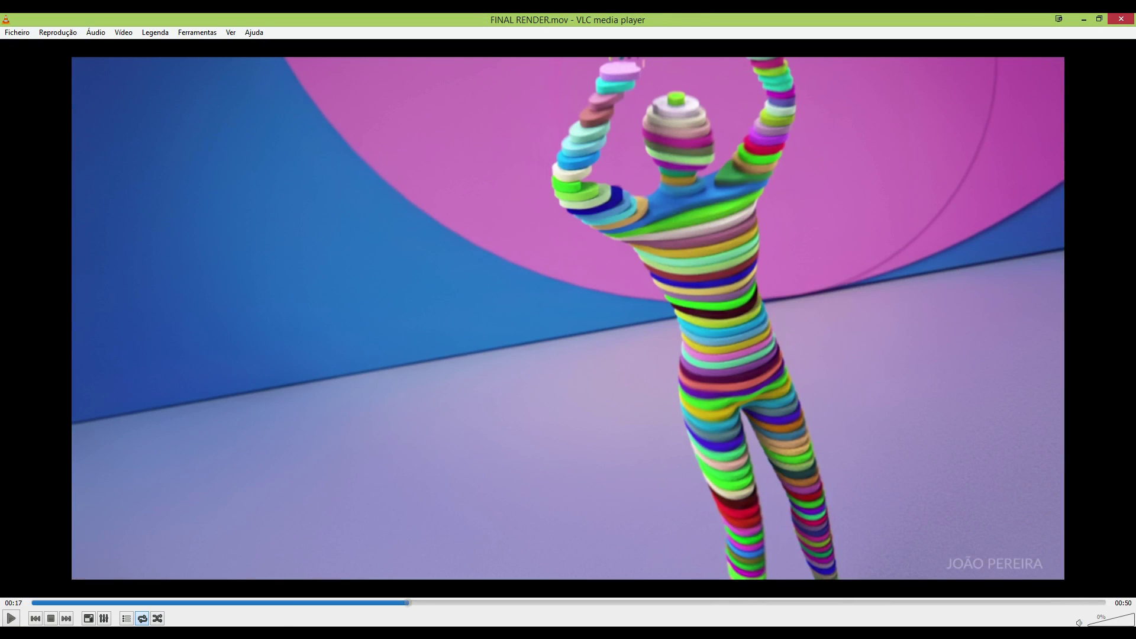
- Switch to 3ds Max and show the Front viewport maximized
key("alt+Tab")
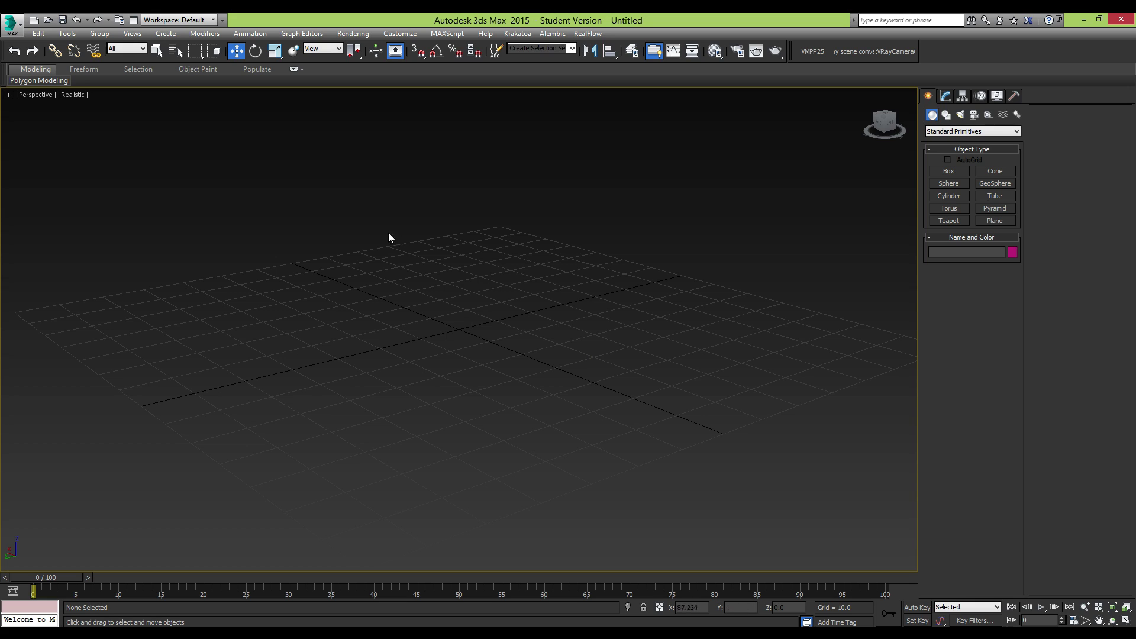
middle_click_drag(347, 277, 358, 292, "alt")
scroll(403, 294, "down", 4)
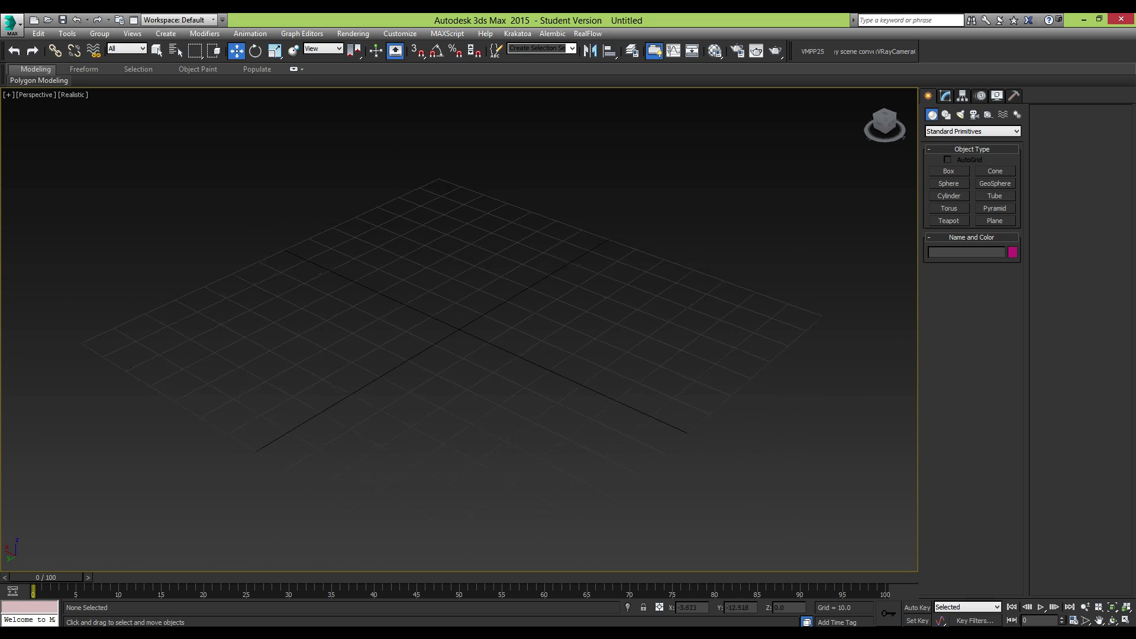
mouse_move(502, 334)
middle_mouse_down("alt")
mouse_move(477, 321)
mouse_move(491, 316)
middle_mouse_up("alt")
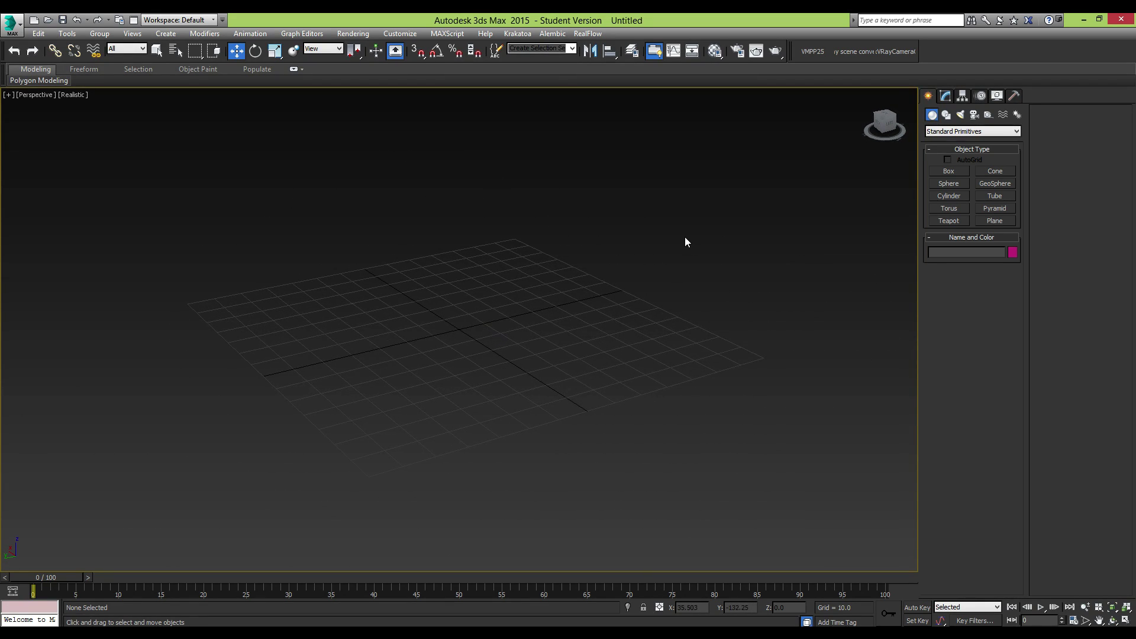
key("alt+w")
key("alt+w")
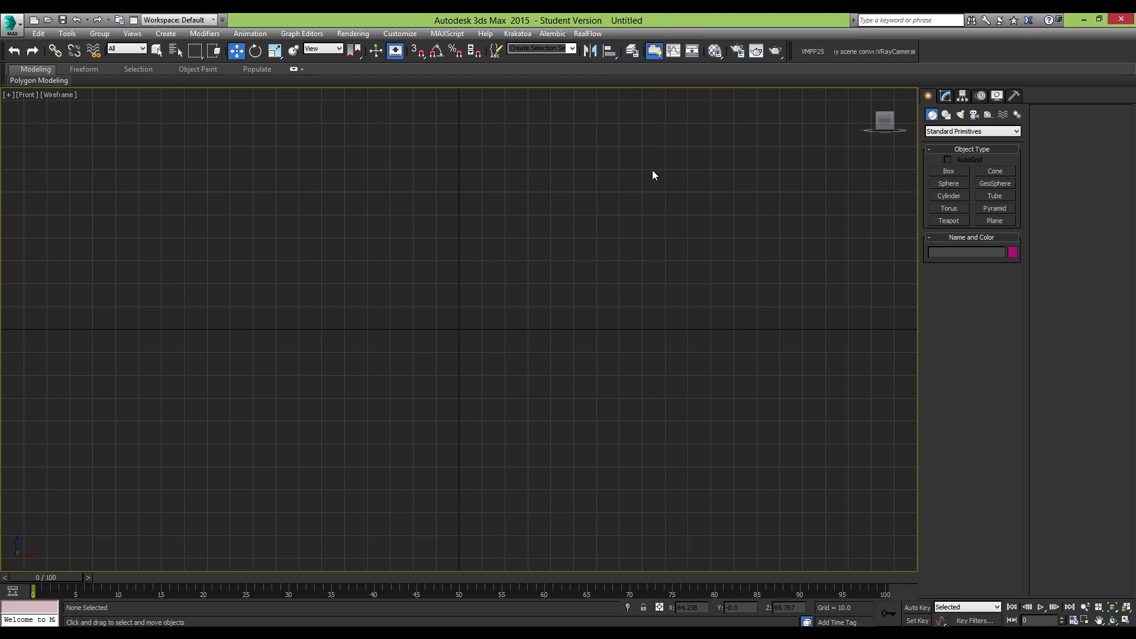
middle_click_drag(446, 236, 444, 307)
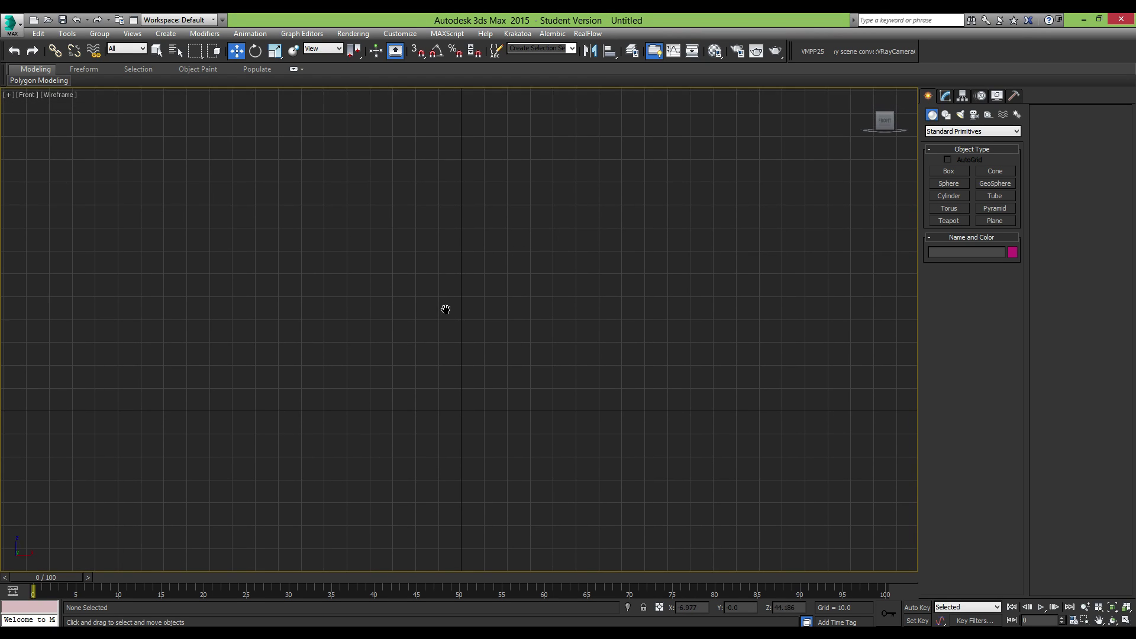
- Draw a circle spline with a radius of about 66 near the origin in the Front view
left_click(946, 115)
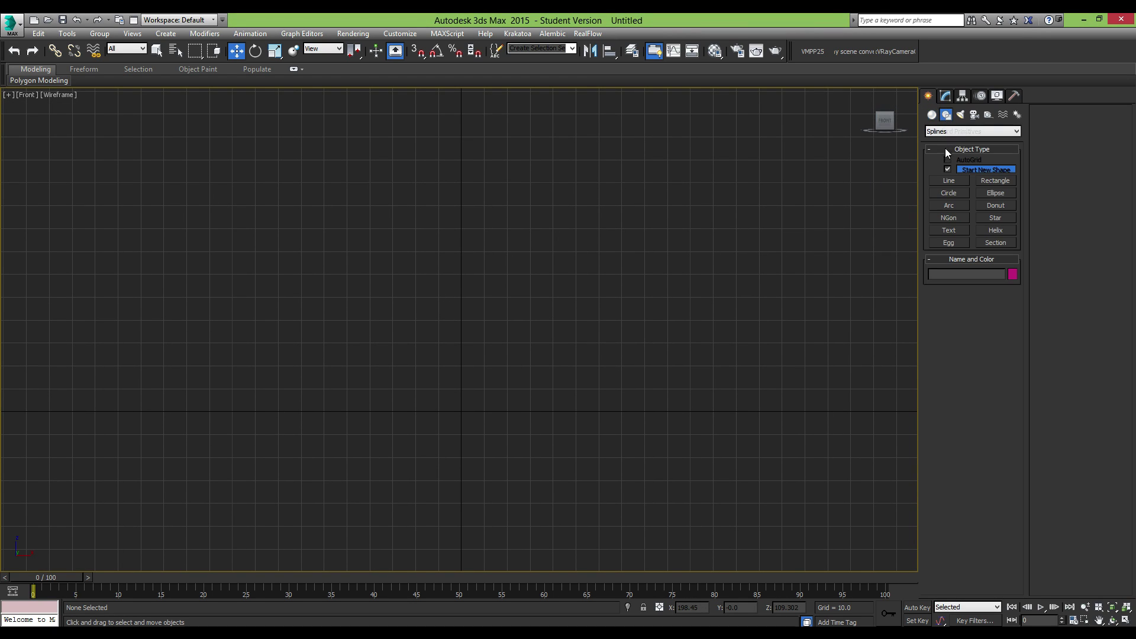
left_click(945, 194)
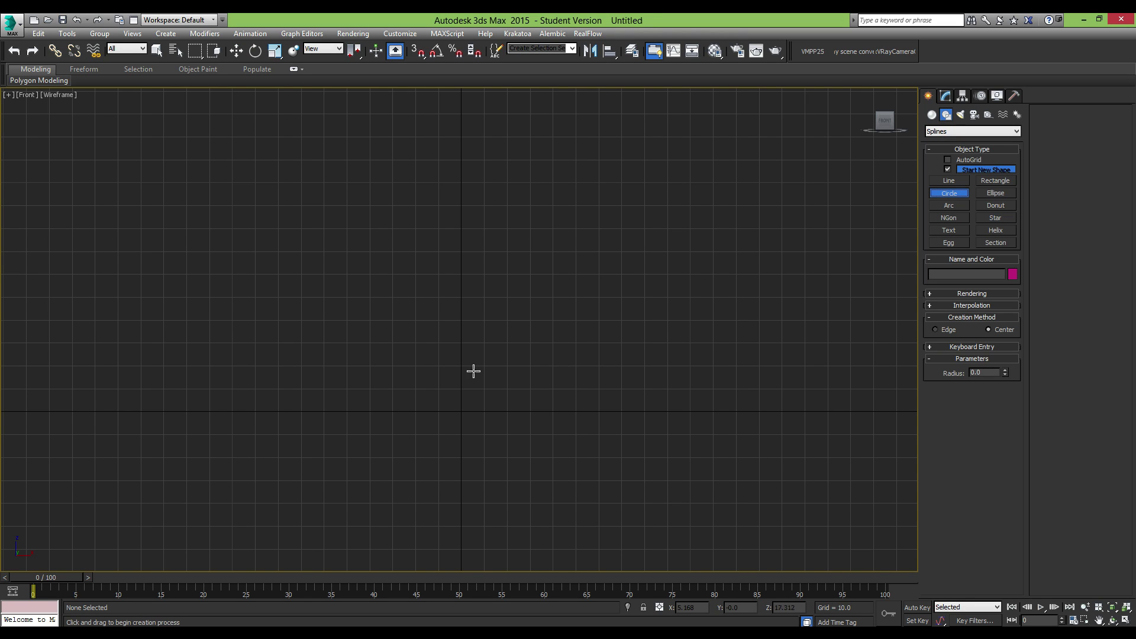
middle_click_drag(472, 370, 488, 391)
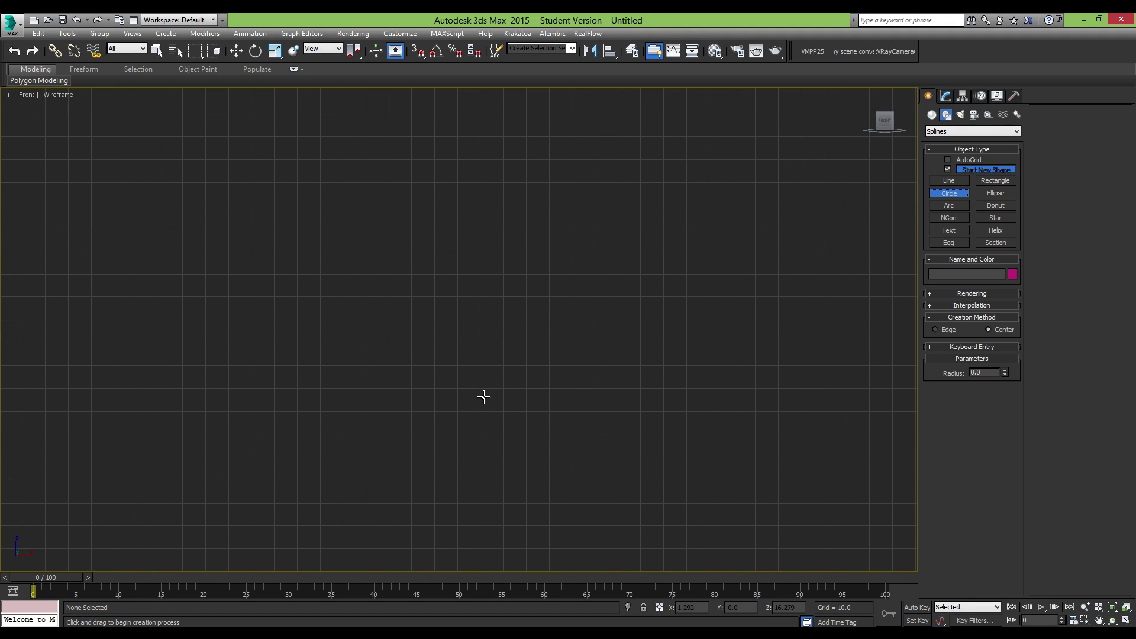
left_click_drag(483, 399, 593, 299)
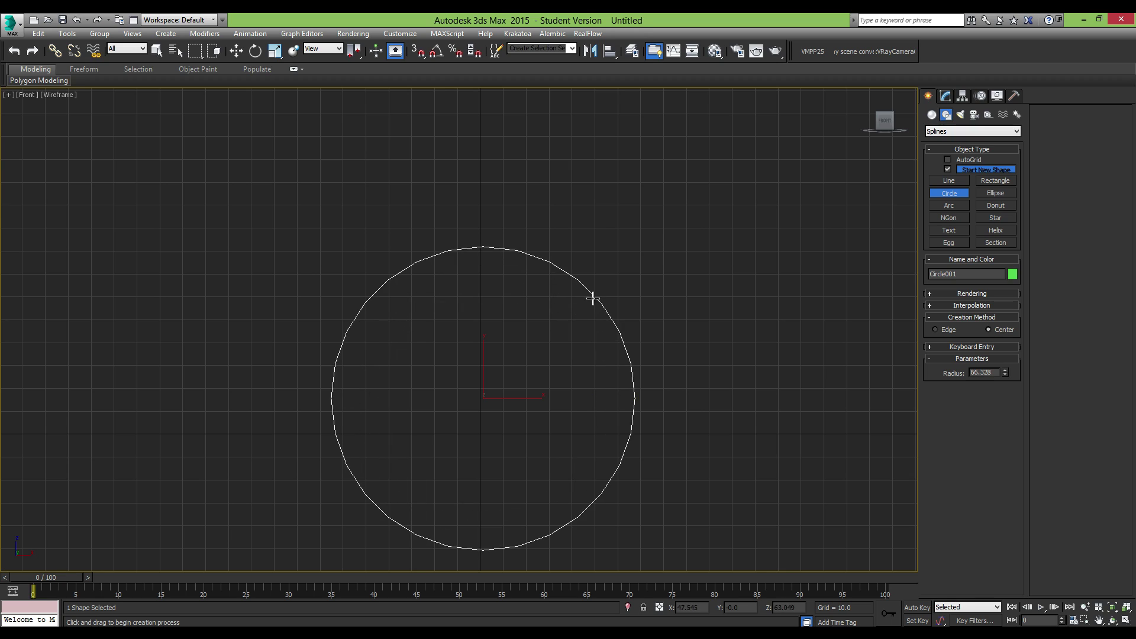
- Set the circle's radius to 50
left_click(962, 96)
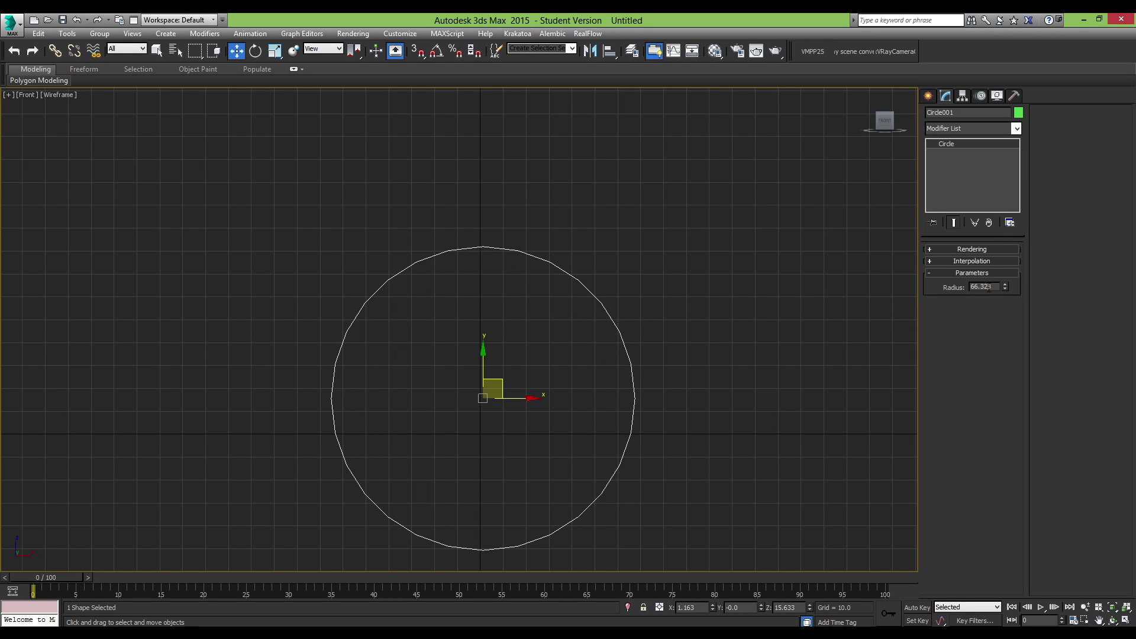
double_click(983, 287)
type("50")
key("Return")
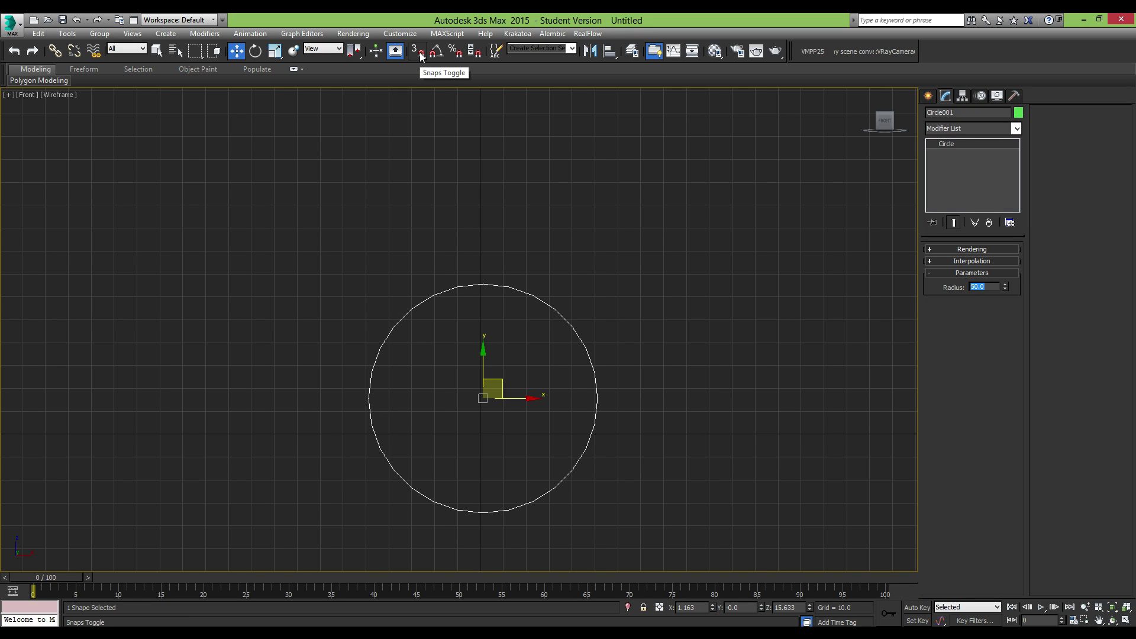
- Turn on 3D snapping and, affecting only the pivot, move the circle's pivot to its lowest point
left_click(418, 51)
left_click(963, 95)
left_click(967, 170)
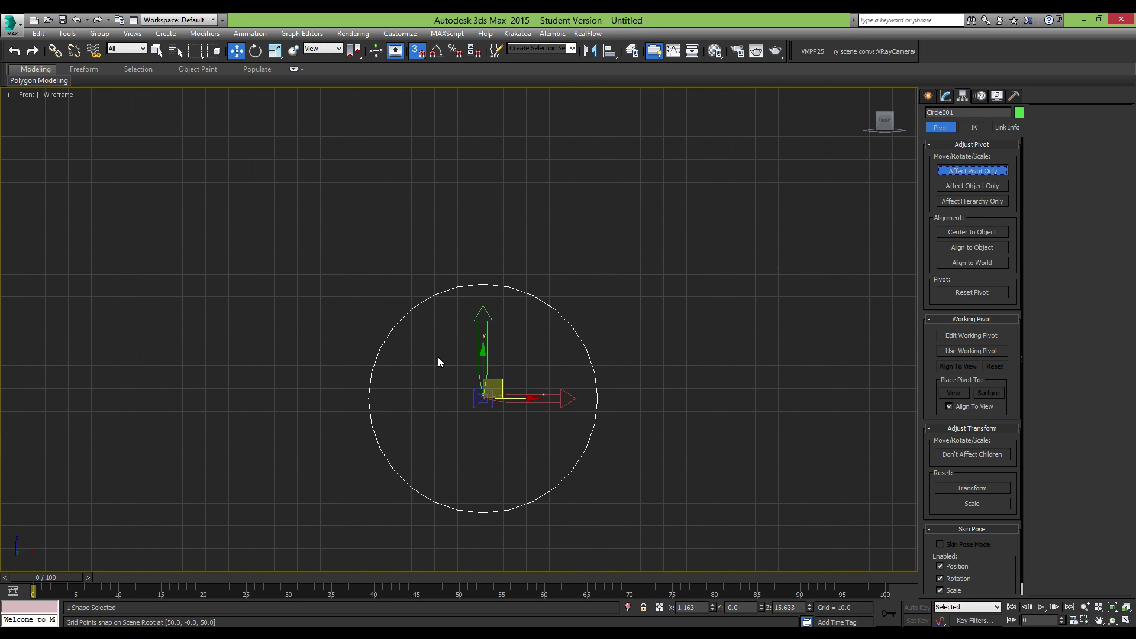
left_click_drag(483, 353, 480, 515)
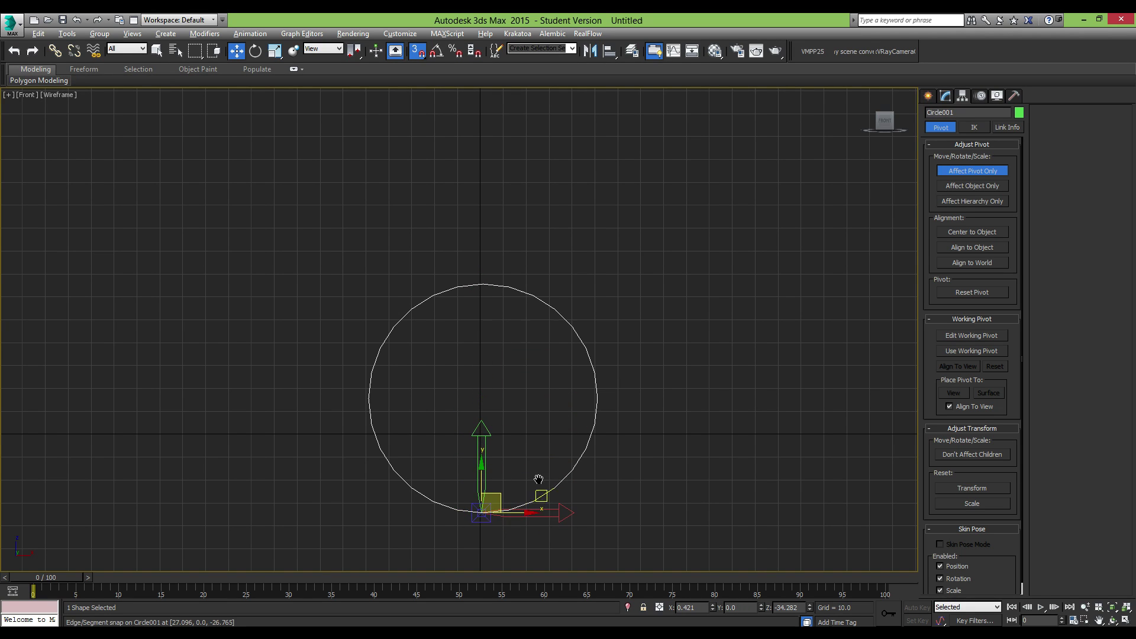
scroll(533, 425, "up", 4)
middle_click_drag(532, 425, 481, 363)
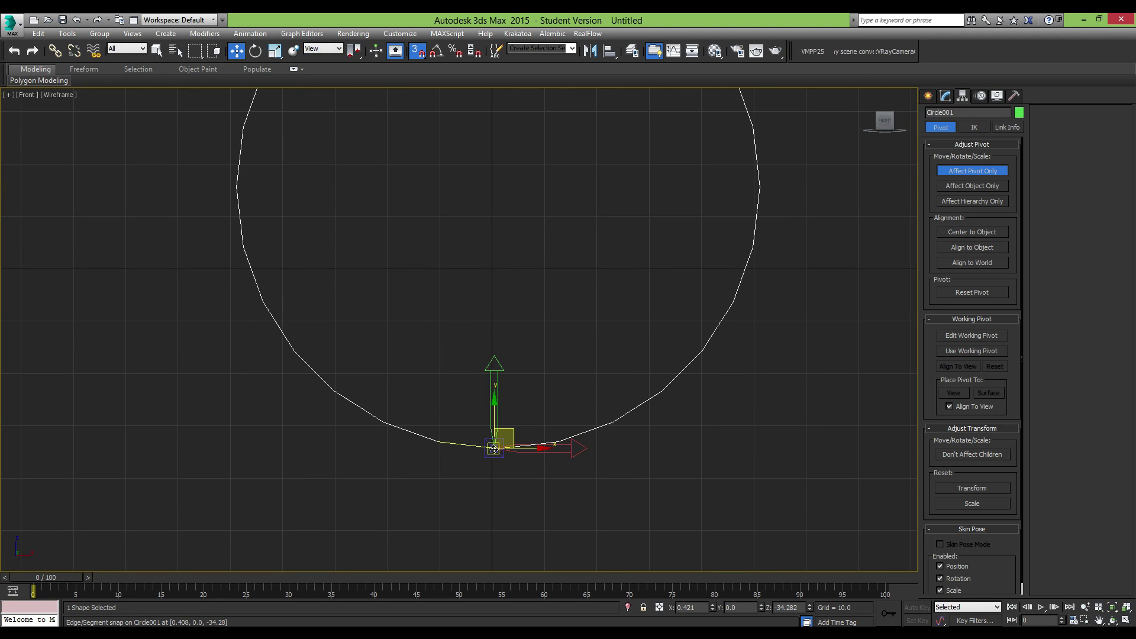
mouse_move(494, 452)
left_mouse_down()
mouse_move(515, 450)
mouse_move(493, 450)
left_mouse_up()
left_click(534, 322)
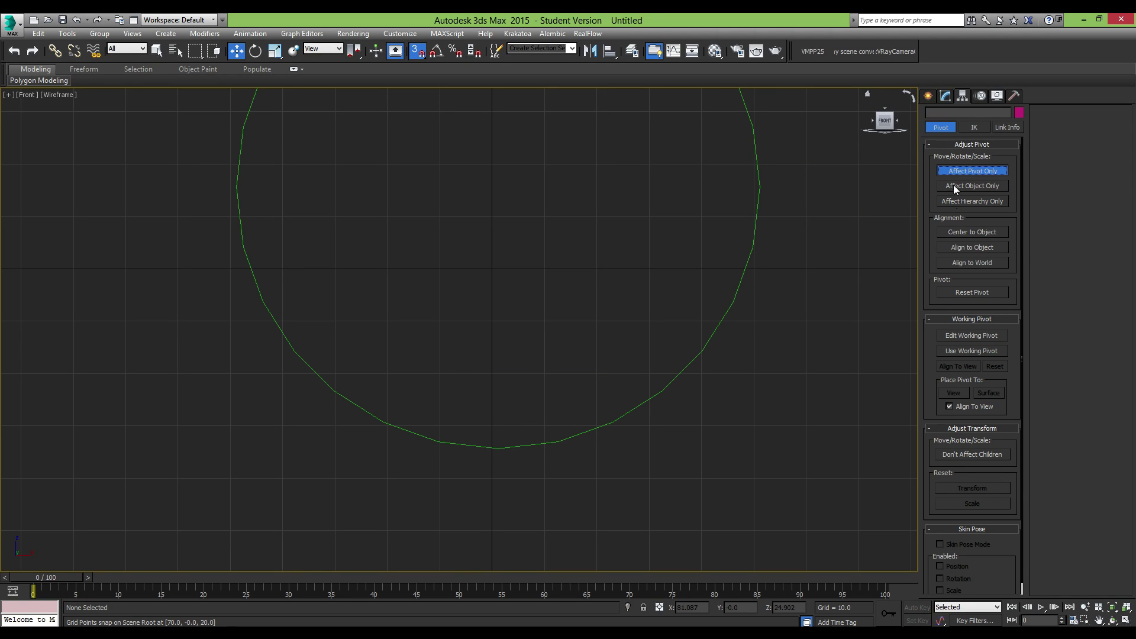
- Reselect the circle, center its pivot to the object, and snap the pivot to the circle's lowest point again
middle_click_drag(625, 204, 627, 279)
scroll(626, 275, "down", 5)
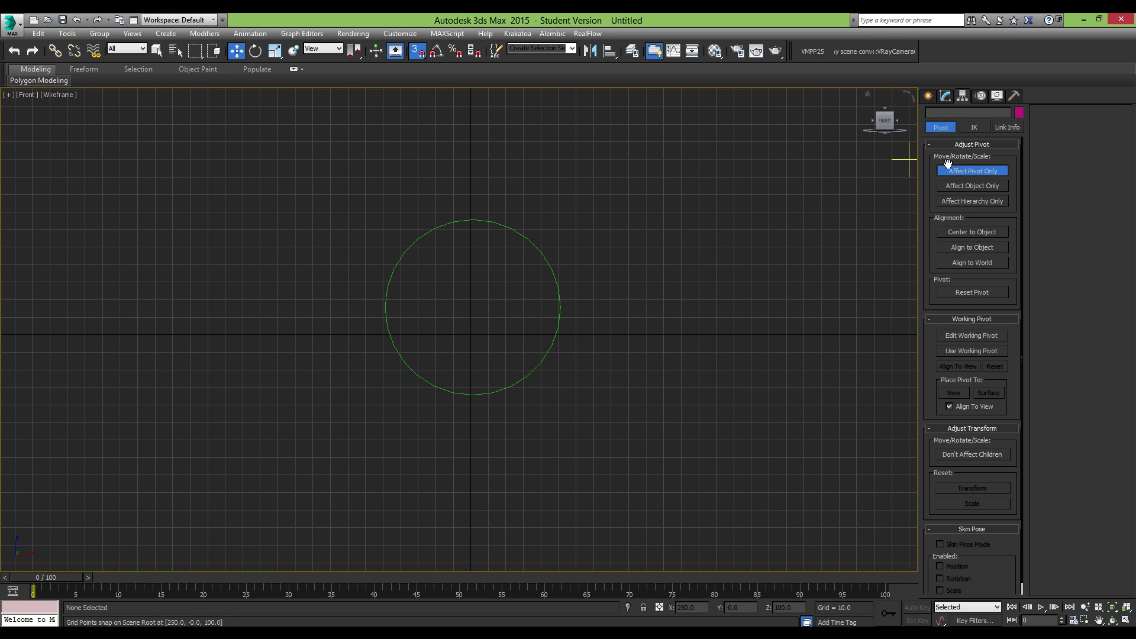
left_click(546, 259)
scroll(468, 322, "up", 5)
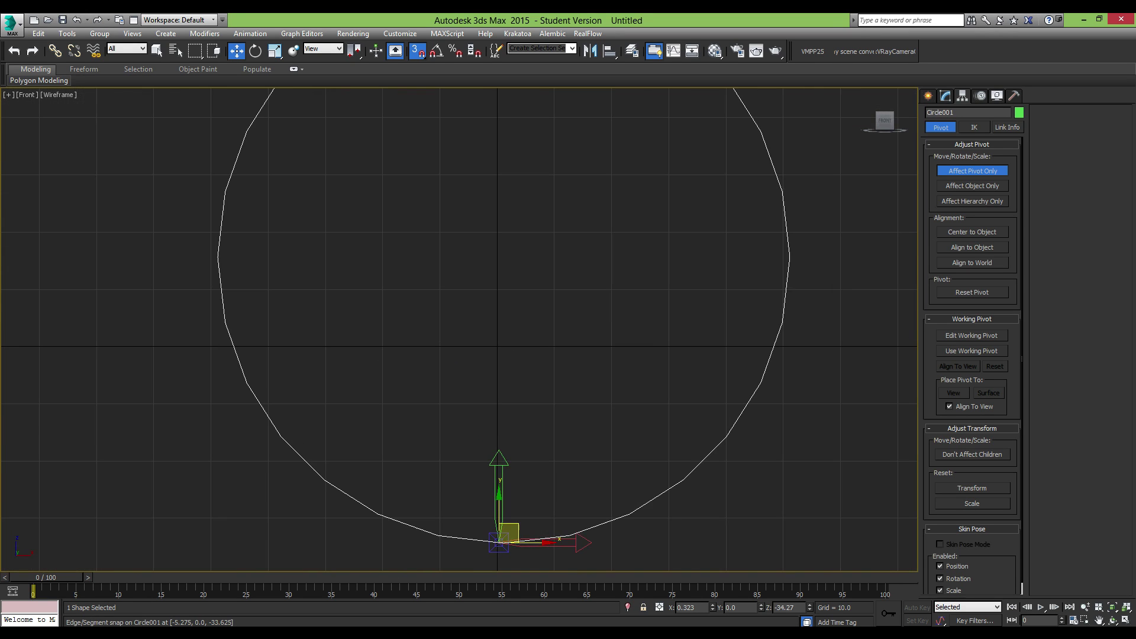
left_click(957, 236)
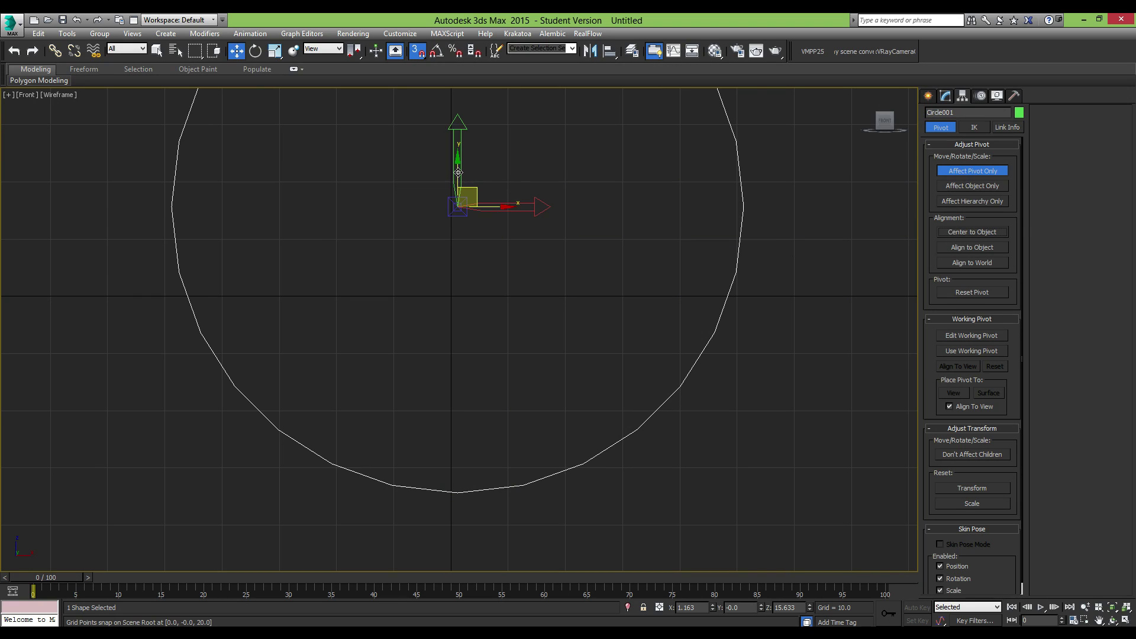
left_click_drag(457, 206, 454, 494)
left_click(945, 95)
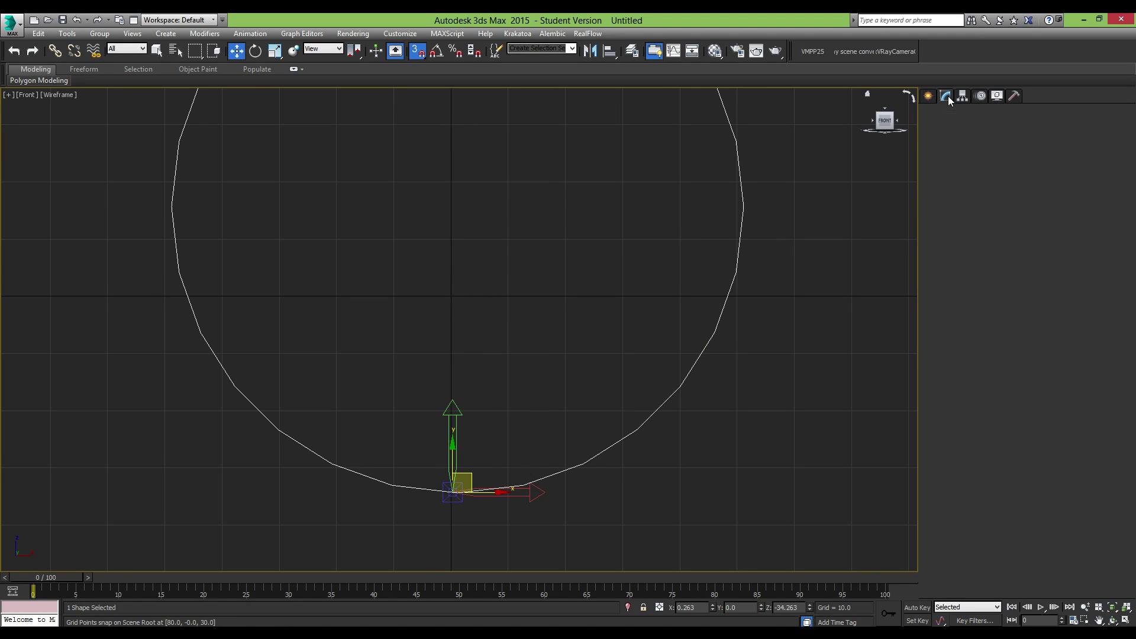
- Convert the circle to an Editable Spline
key("alt+w")
middle_click(672, 405)
key("alt+w")
key("alt+w")
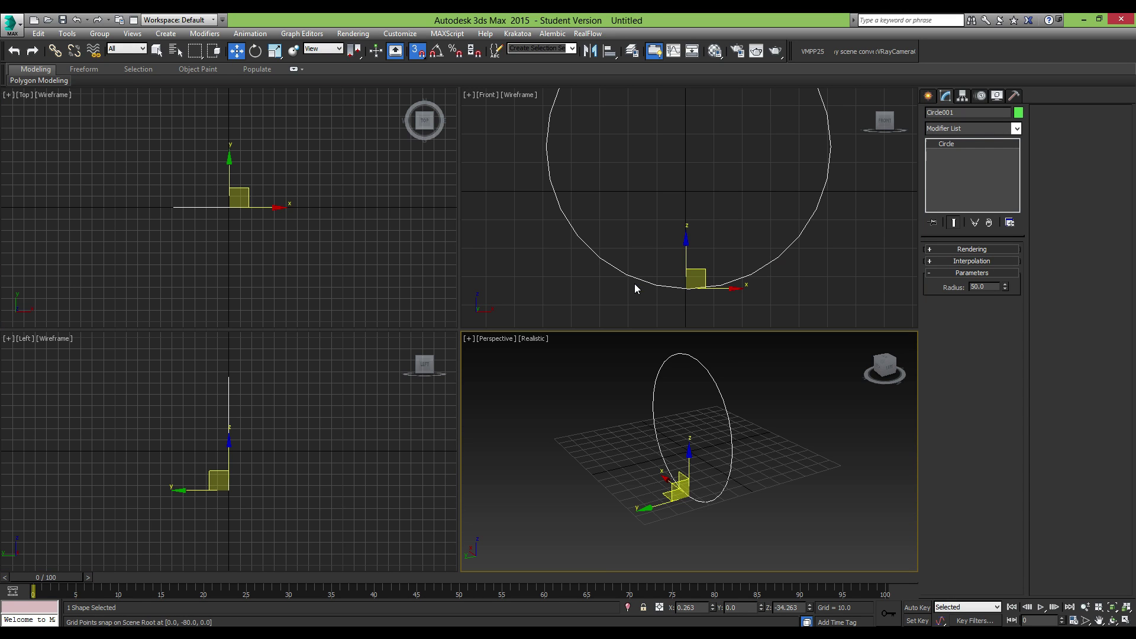
middle_click_drag(747, 197, 726, 245)
key("alt+w")
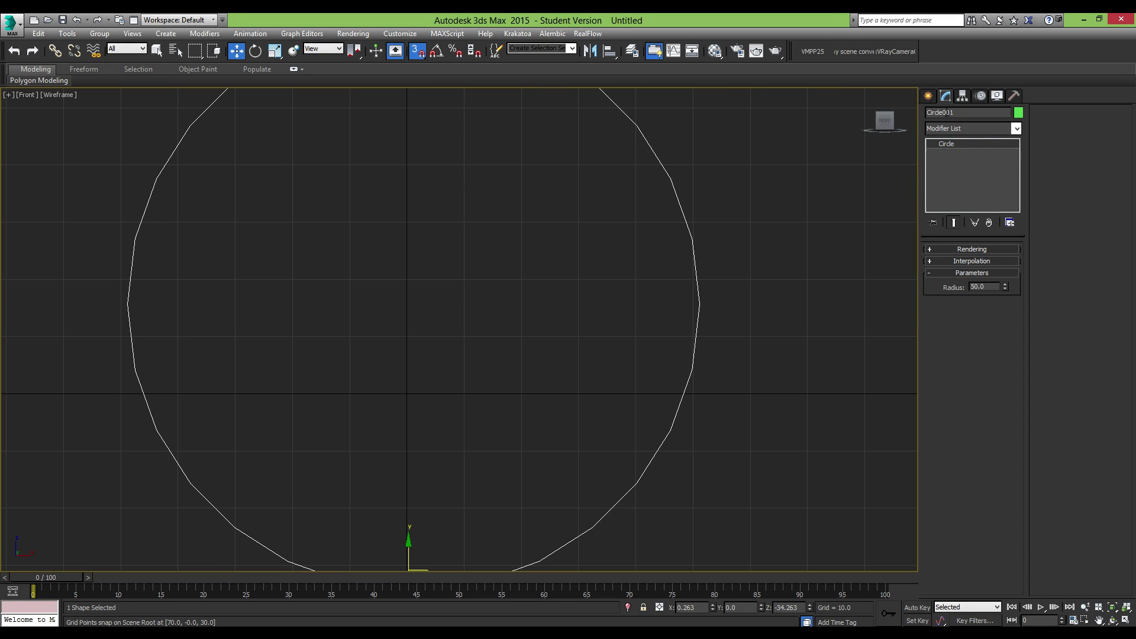
right_click(694, 299)
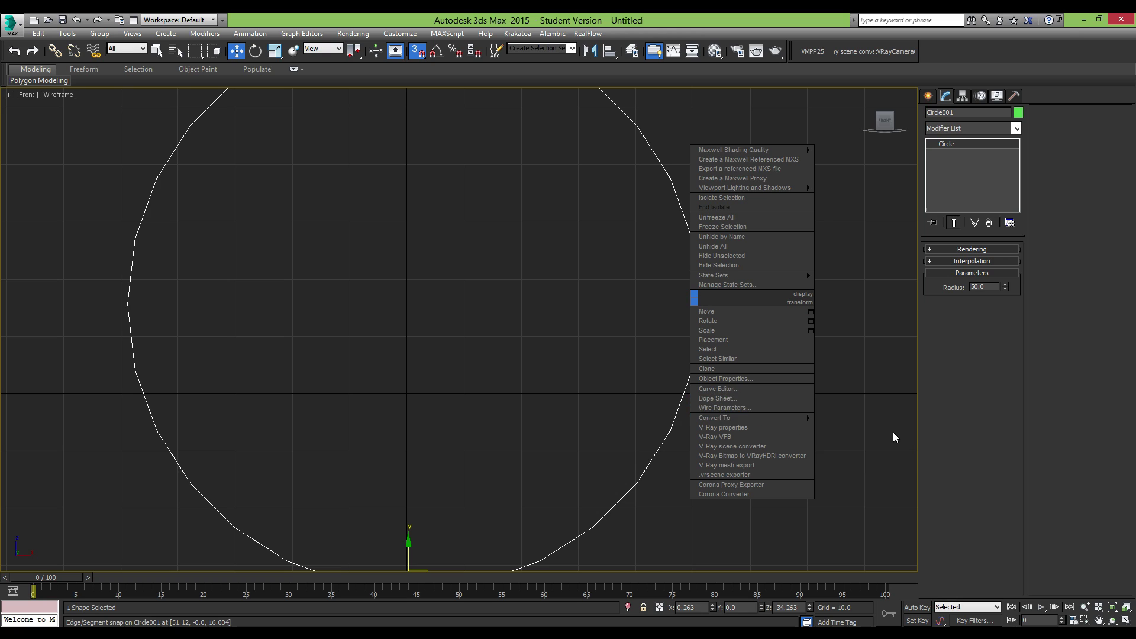
mouse_move(786, 419)
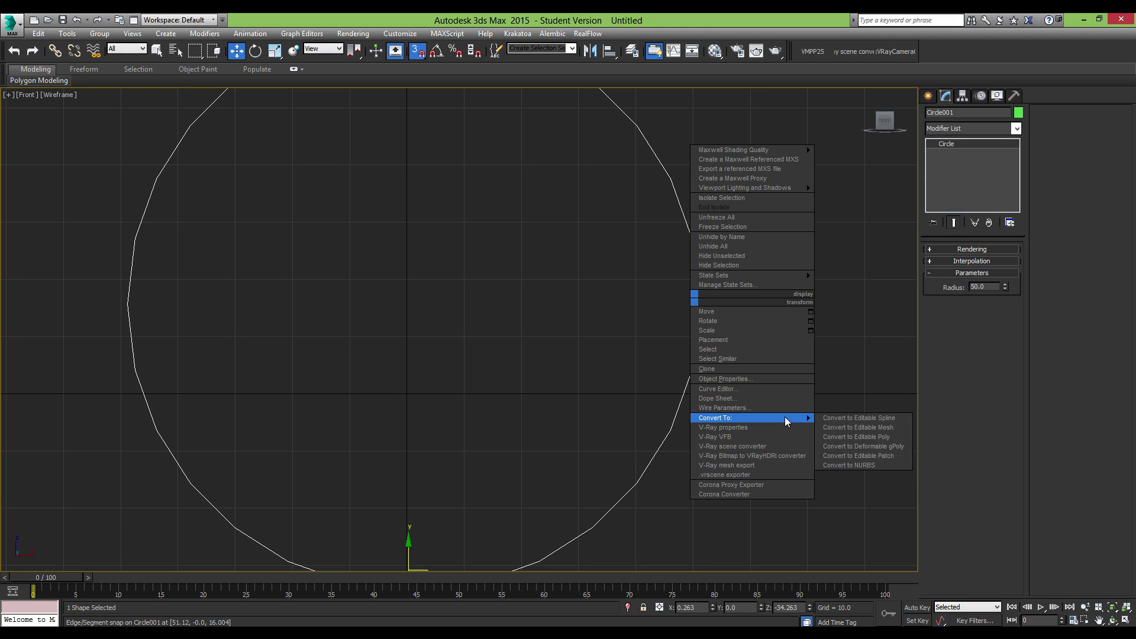
left_click(887, 418)
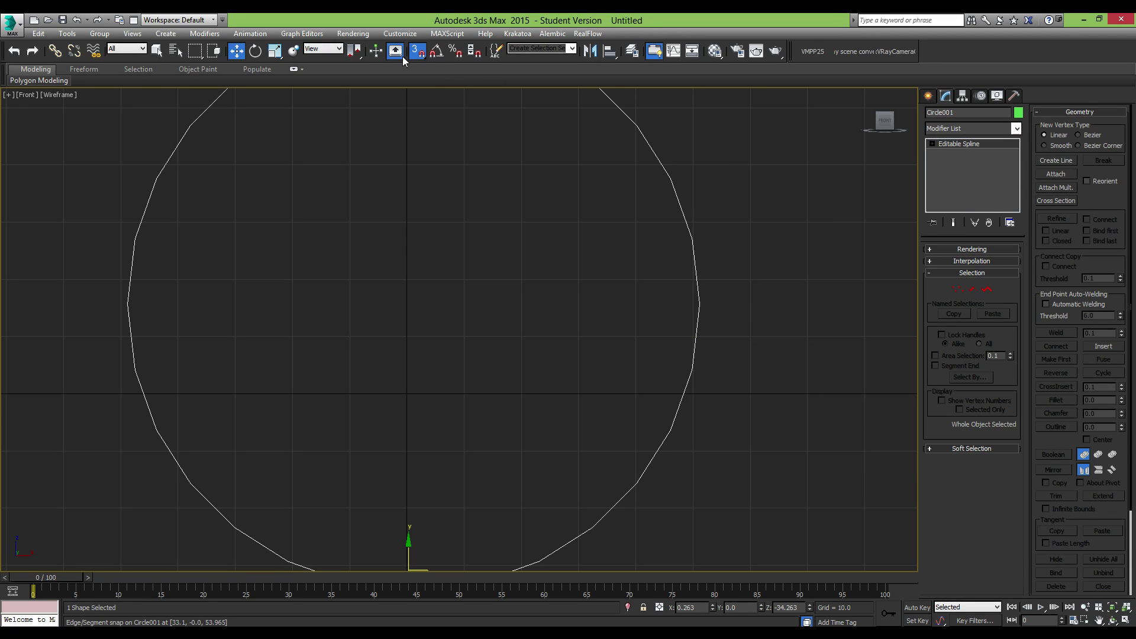
- Turn off snapping and set the circle's Z position to 0 so it rests on the ground line
key("s")
scroll(473, 367, "down", 5)
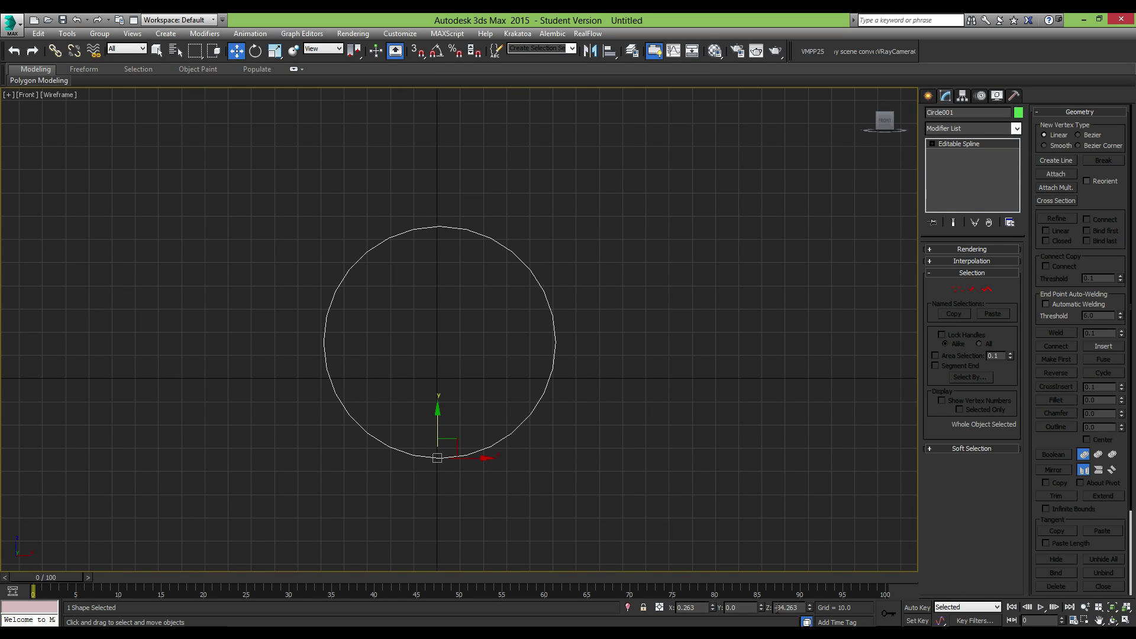
double_click(790, 607)
type("-0")
key("Return")
scroll(522, 335, "up", 2)
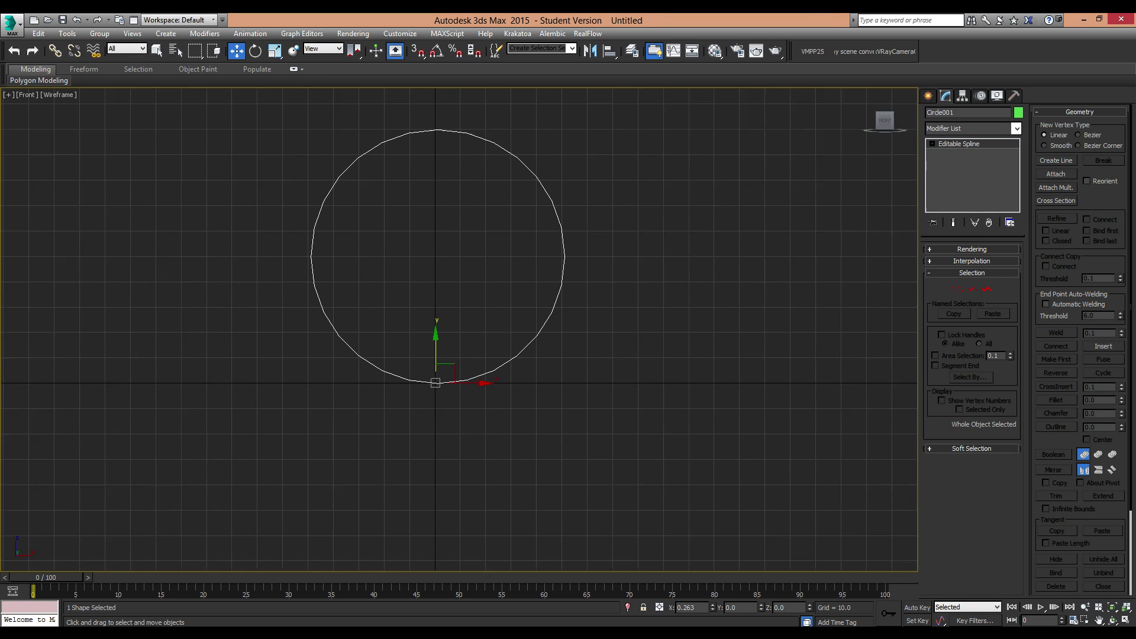
- Smooth the circle spline by turning on Adaptive in its interpolation settings
left_click(971, 261)
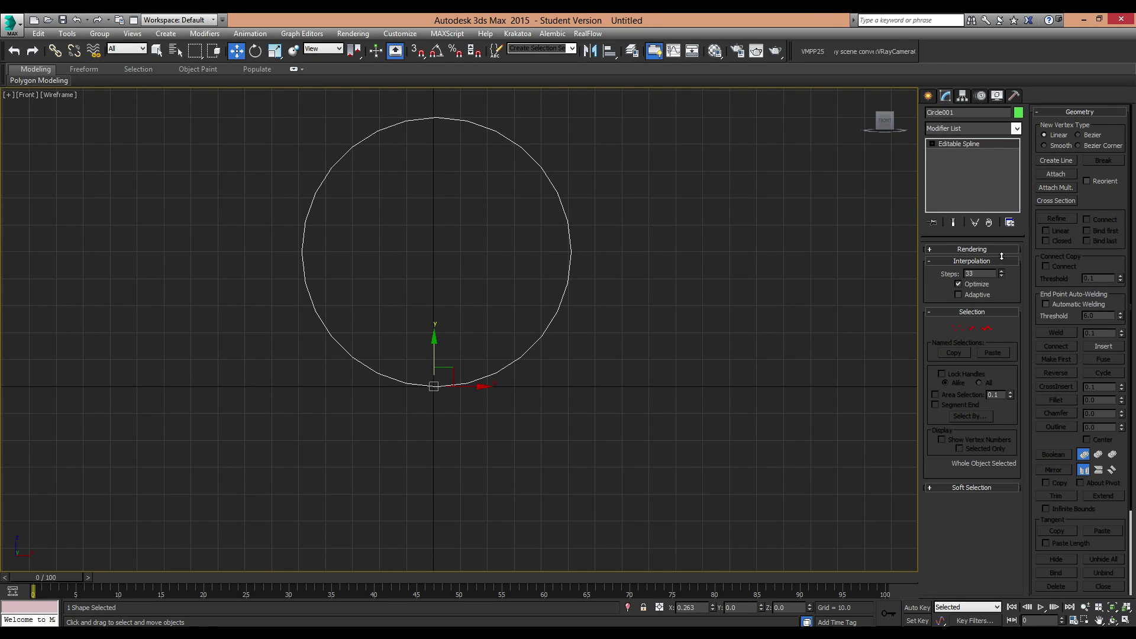
scroll(468, 319, "up", 4)
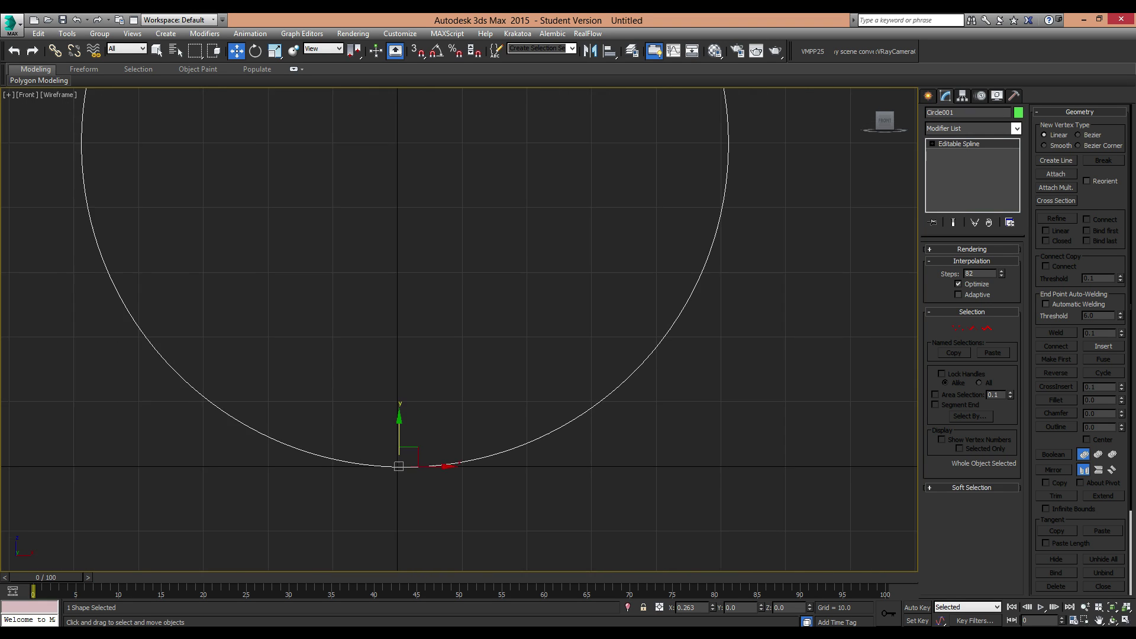
left_click(959, 295)
scroll(508, 334, "down", 3)
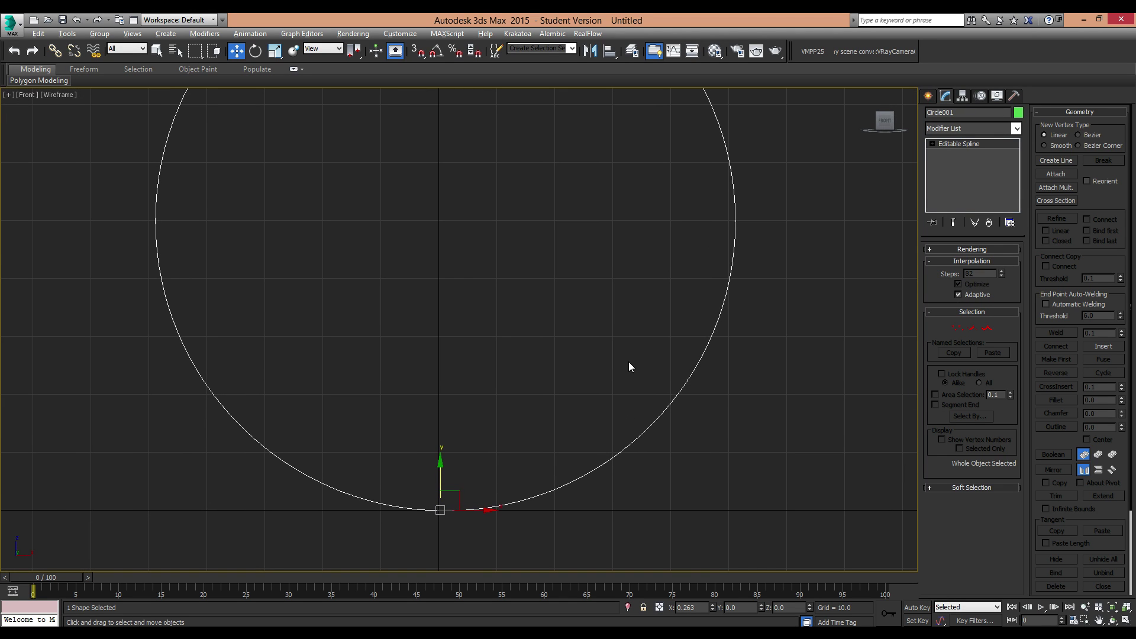
scroll(557, 336, "down", 3)
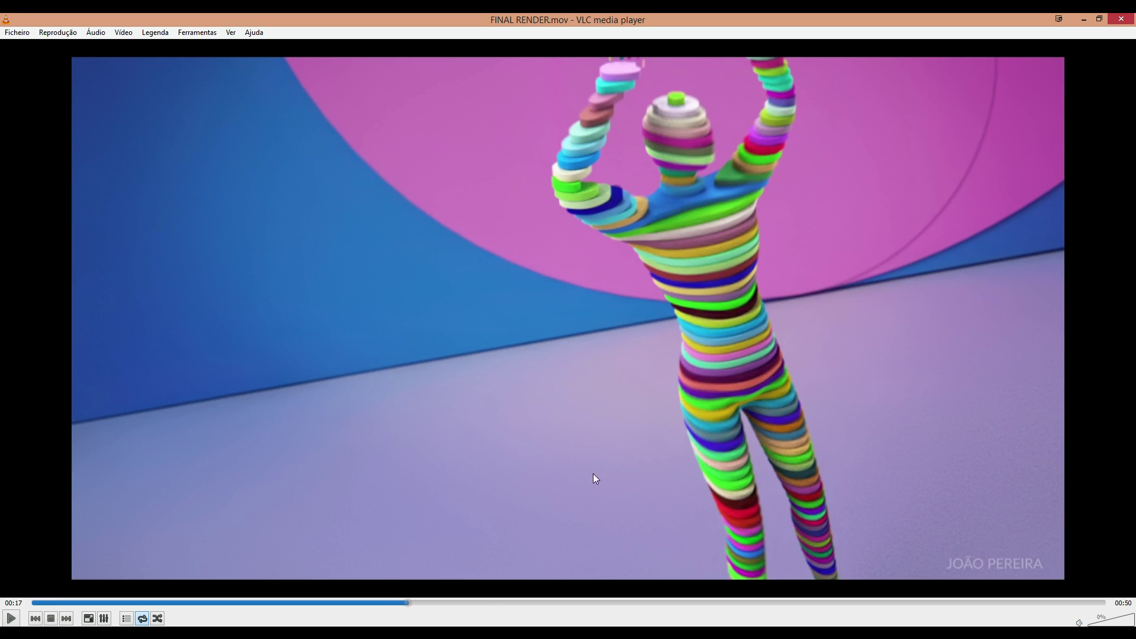
- Check the background circles in FINAL RENDER.mov in VLC and, back in 3ds Max, uniformly scale the circle to about 73% from its base
left_click(332, 601)
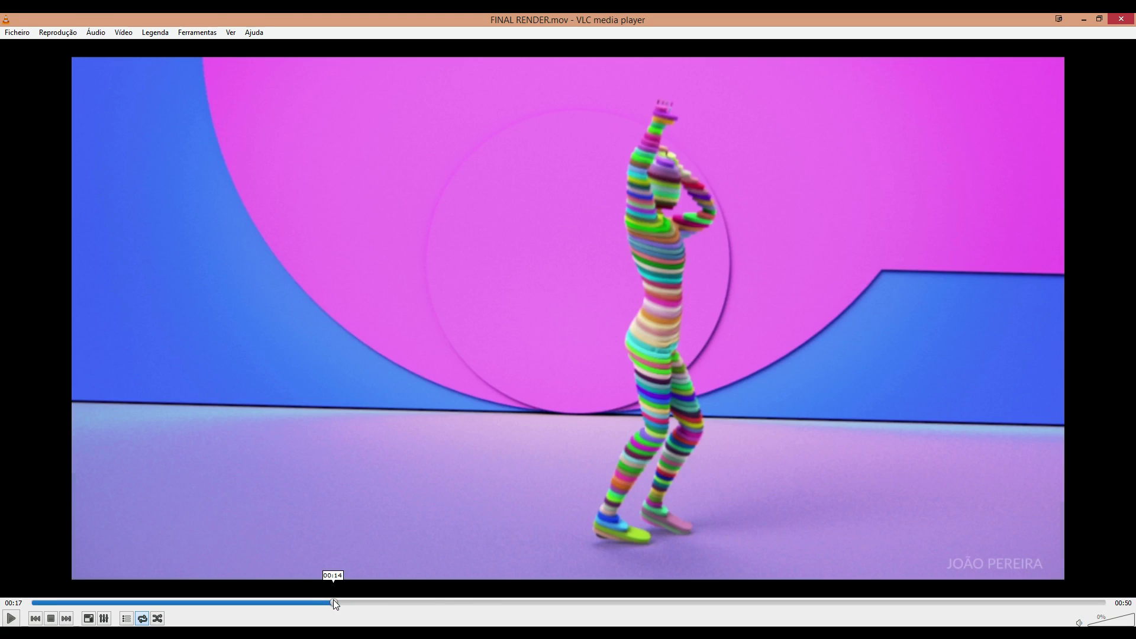
left_click(288, 602)
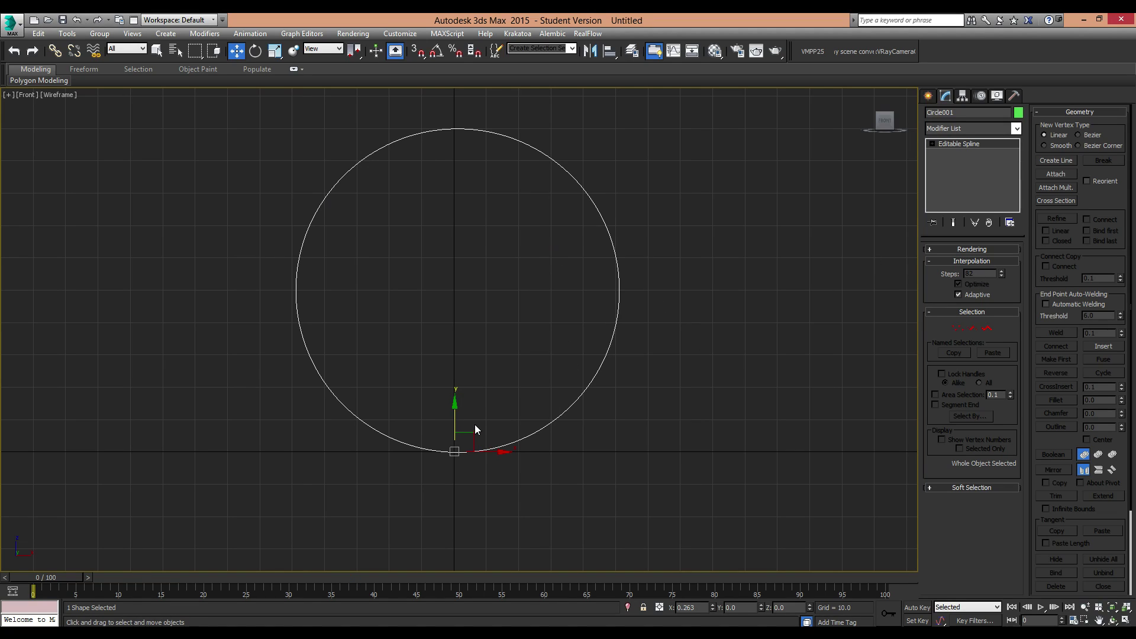
key("r")
left_click_drag(469, 436, 419, 462)
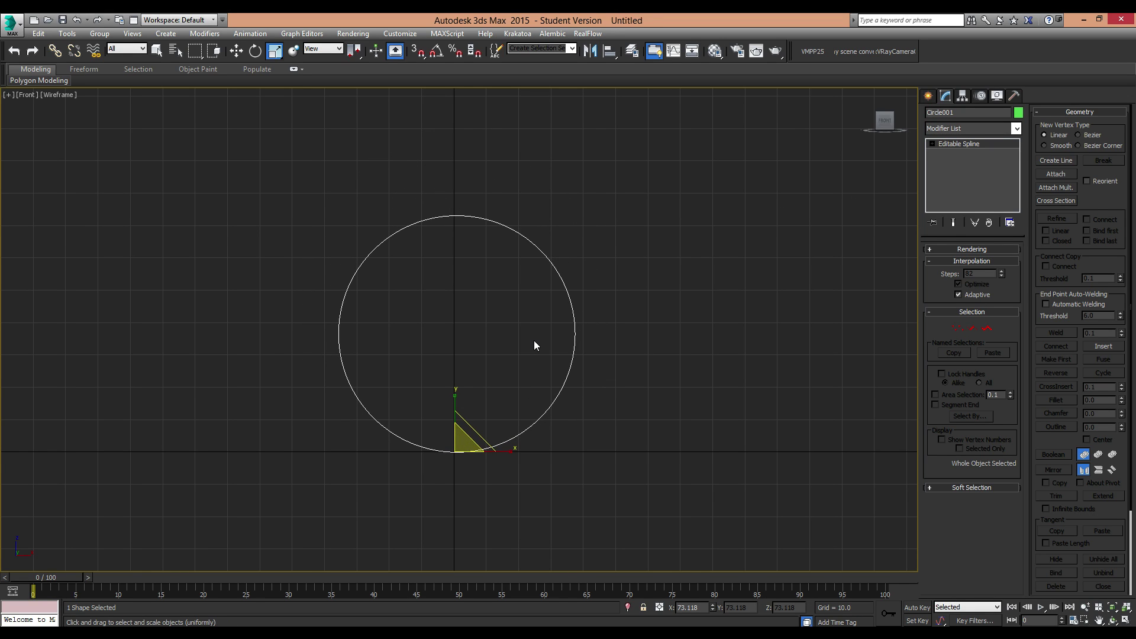
- Clone the circle as a copy named Circle002 and scale the copy up into a much larger circle resting on the same ground point
key("ctrl+v")
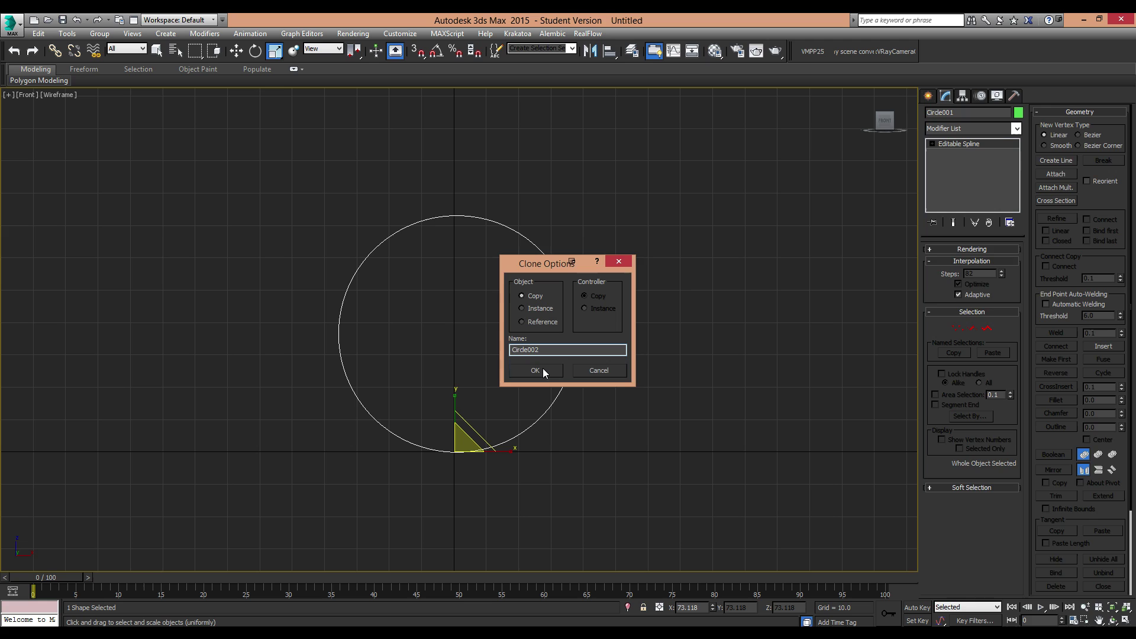
left_click(542, 368)
mouse_move(469, 436)
left_mouse_down()
mouse_move(579, 342)
mouse_move(639, 256)
mouse_move(593, 330)
mouse_move(610, 291)
left_mouse_up()
left_click(754, 398)
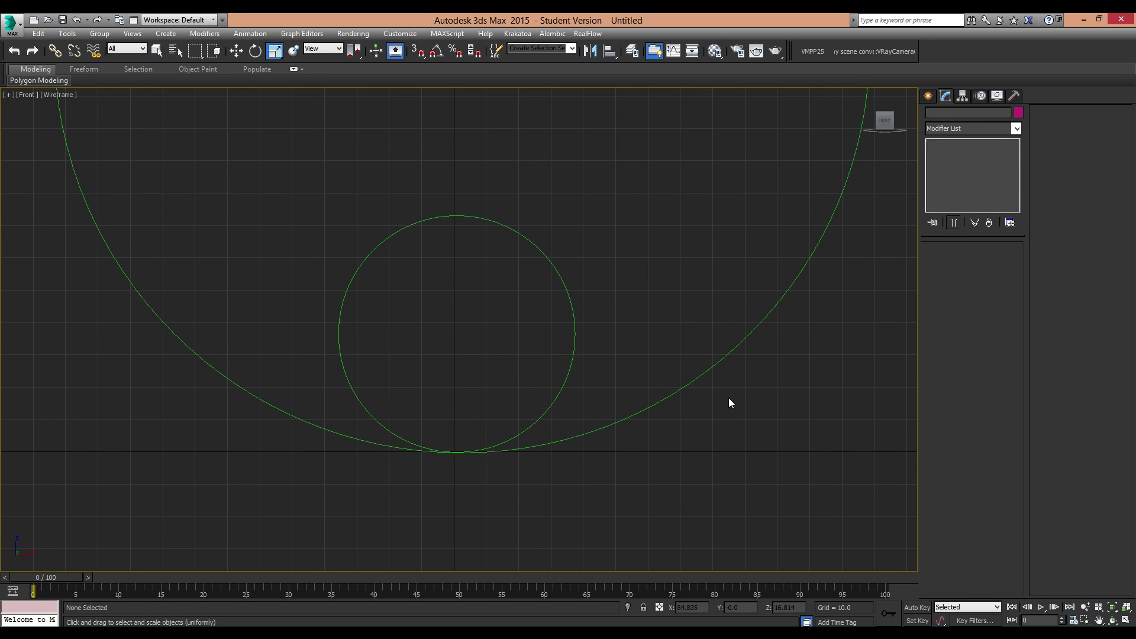
- Draw a rectangle spline about 179 wide and 83 long, overlapping the large circle's lower right part in the front view
left_click(928, 96)
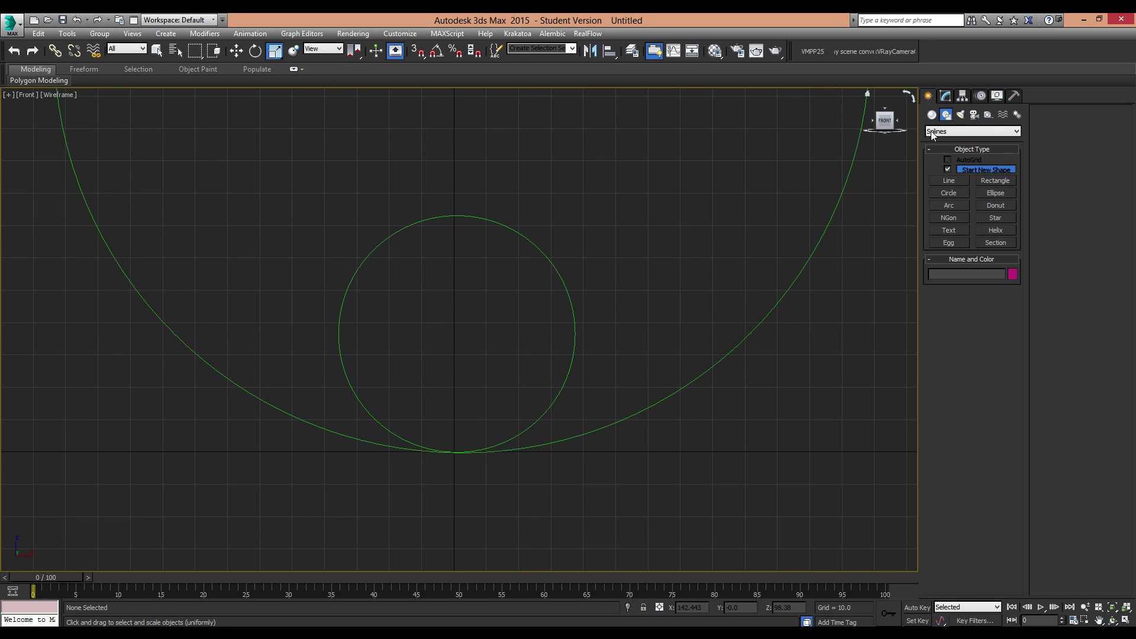
left_click(1000, 181)
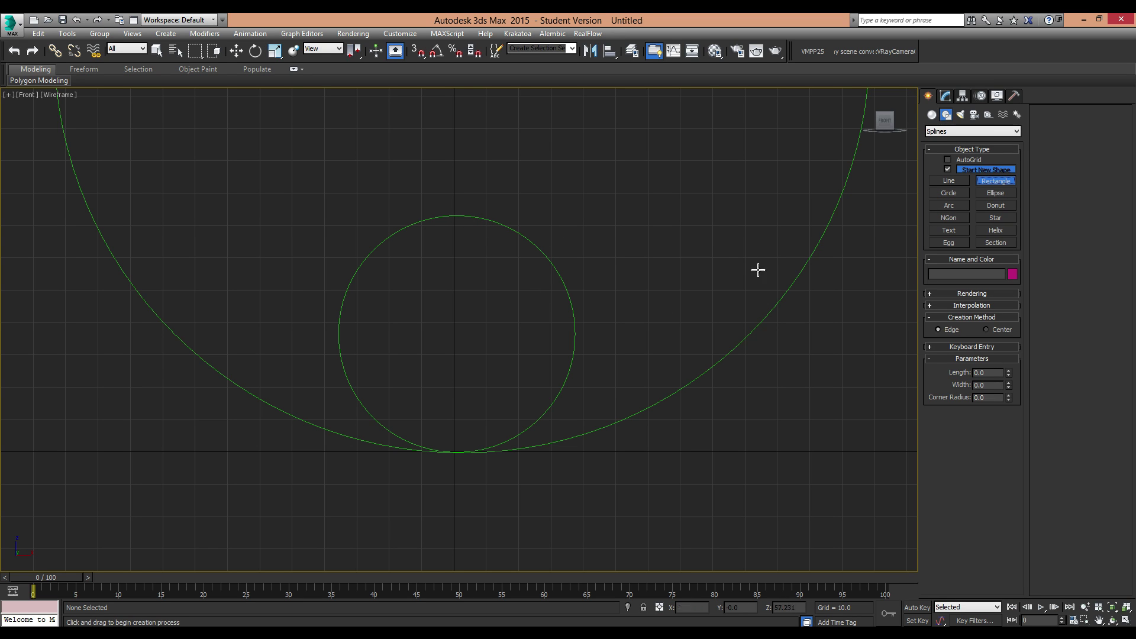
middle_click_drag(763, 304, 518, 339)
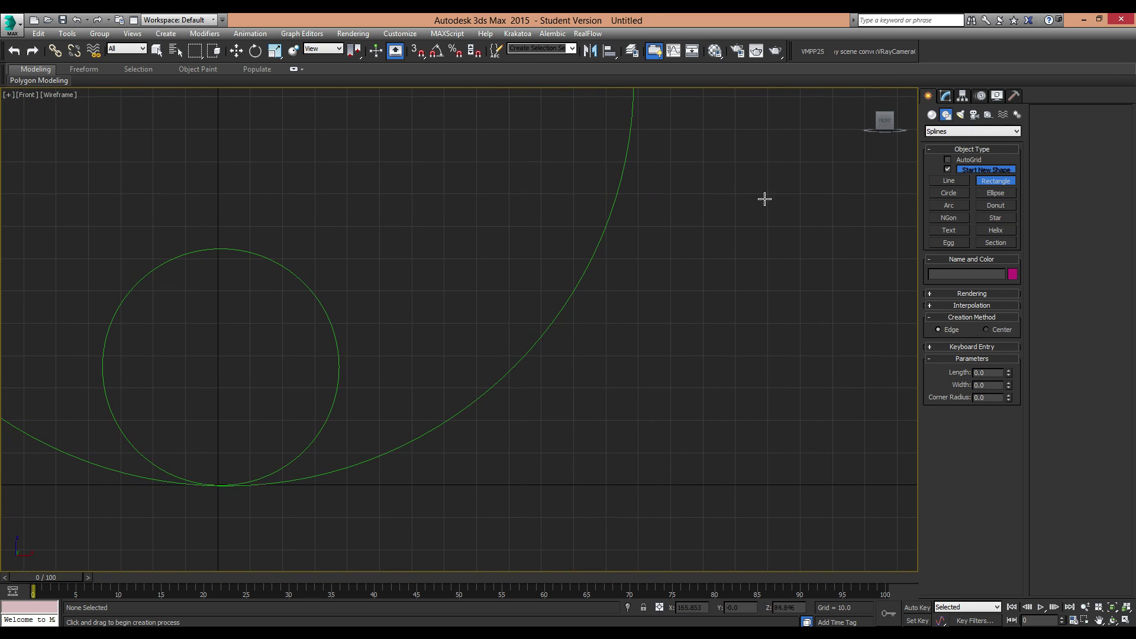
left_click_drag(796, 148, 217, 418)
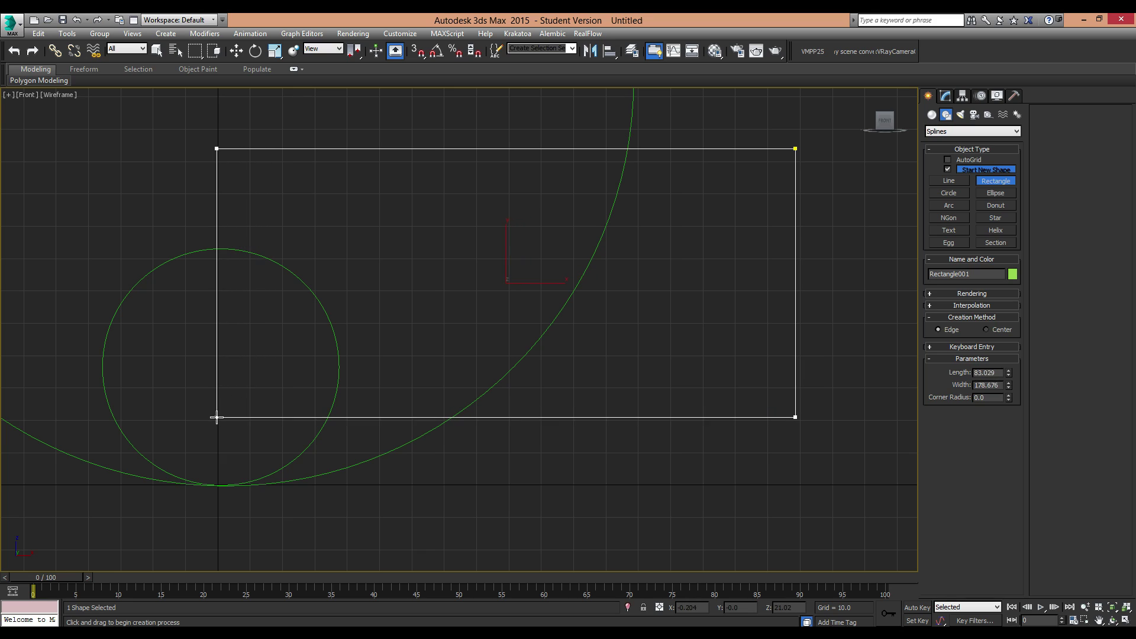
- Convert the rectangle to an Editable Spline
key("r")
left_click(945, 95)
right_click(736, 239)
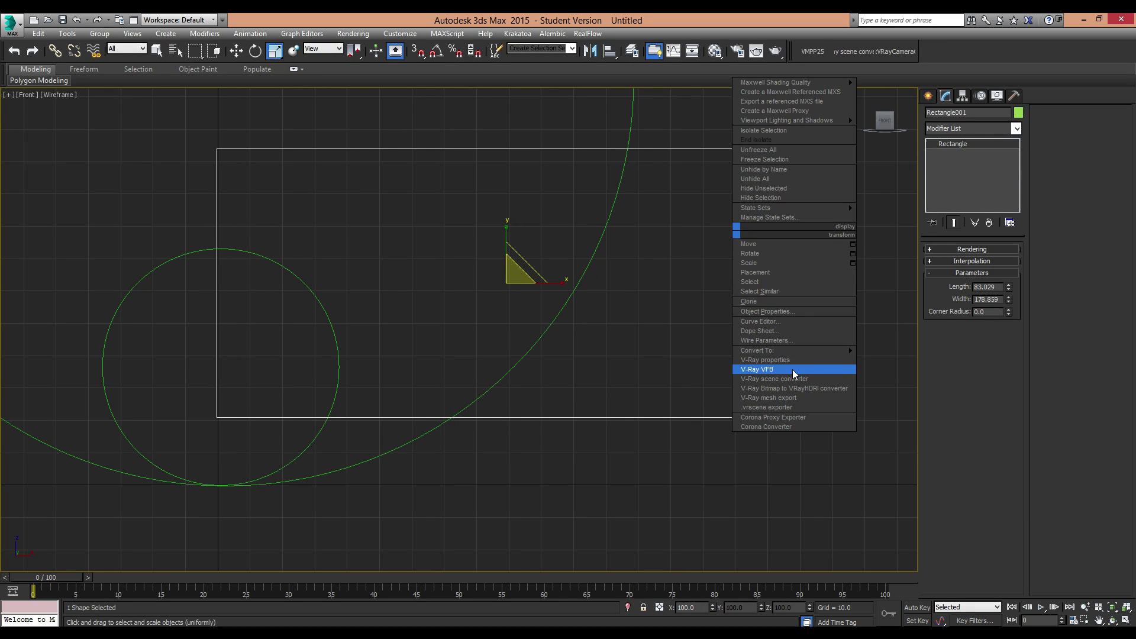
mouse_move(814, 349)
left_click(924, 363)
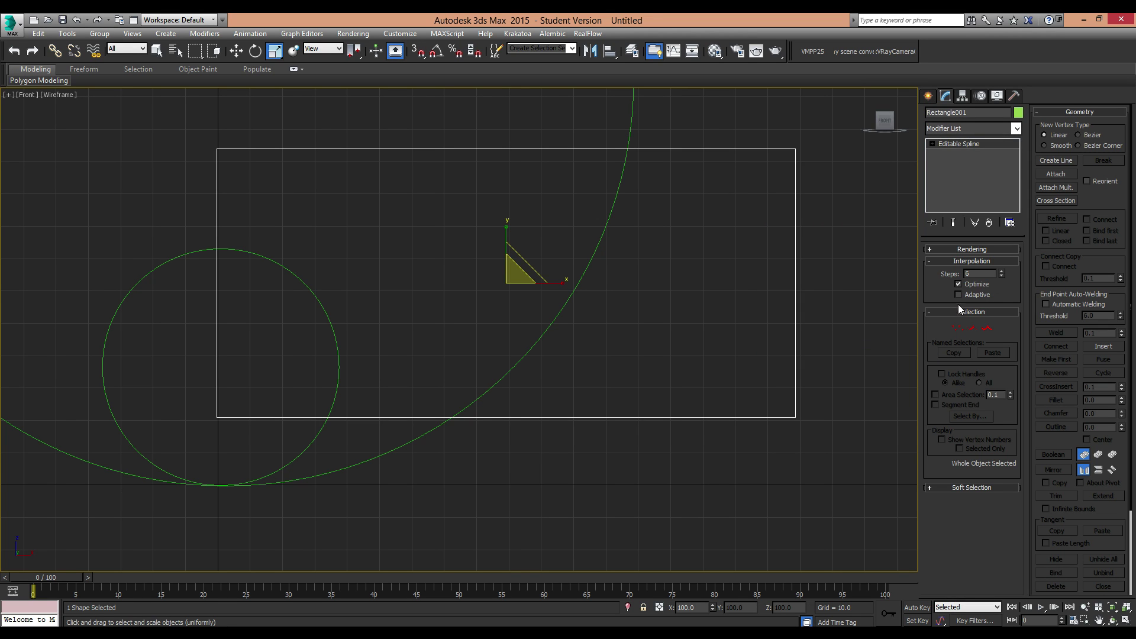
- At vertex level, move the rectangle's two upper vertices upward to make it taller
left_click(957, 328)
middle_click_drag(803, 165, 772, 215)
scroll(772, 215, "down", 2)
left_click_drag(789, 178, 266, 251)
middle_click_drag(495, 211, 495, 255)
key("w")
left_click_drag(277, 255, 276, 170)
left_click(718, 155)
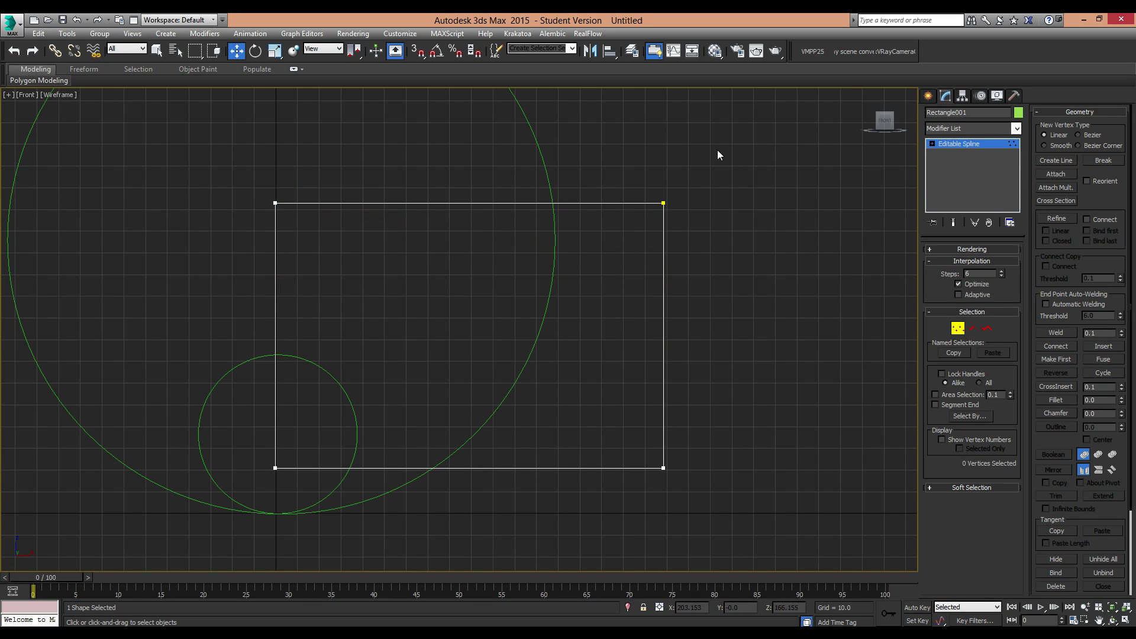
- Move the rectangle's two right-hand vertices outward along X to extend it well beyond the large circle
left_click_drag(602, 509, 603, 508)
left_click_drag(707, 200, 862, 201)
left_click(759, 340)
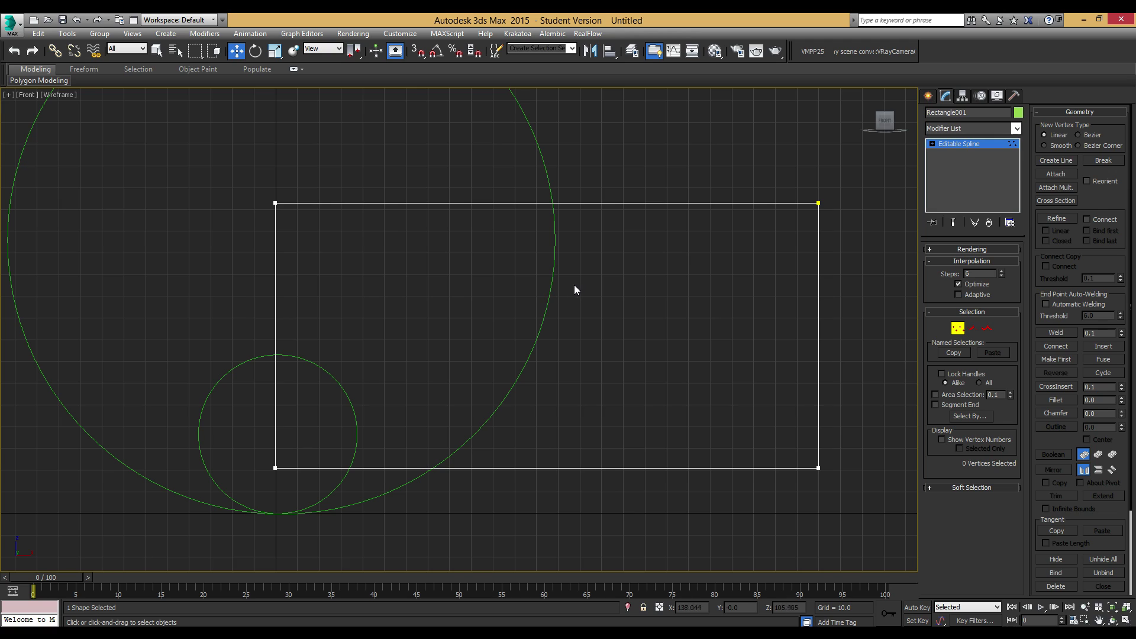
- Attach the large circle to the rectangle spline and turn on Adaptive interpolation for the combined shape
left_click(1069, 176)
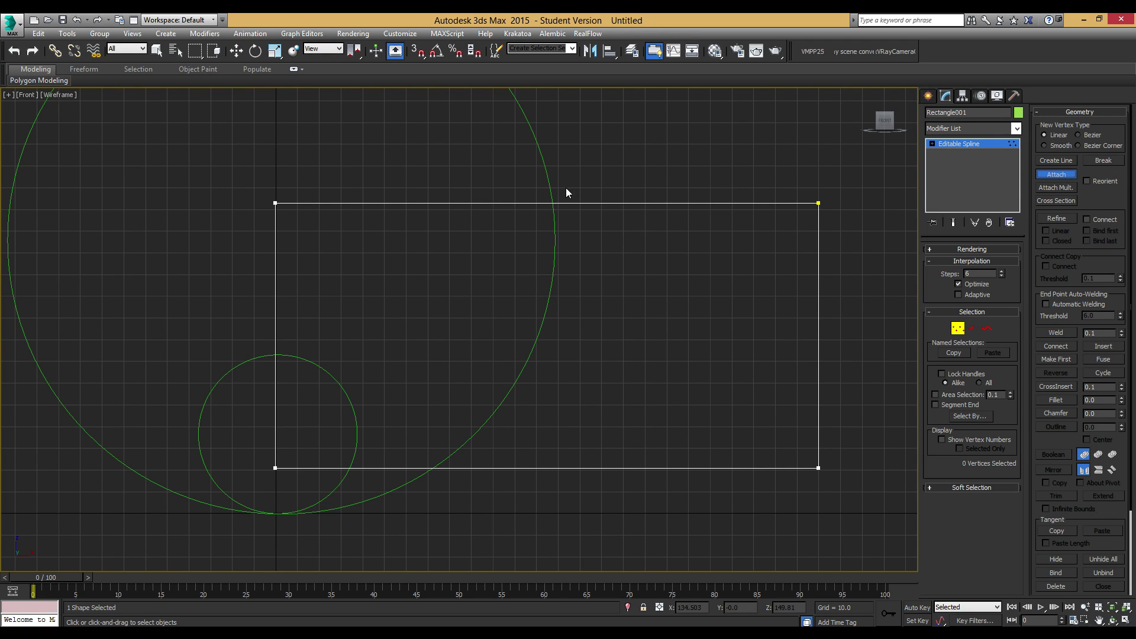
left_click(550, 190)
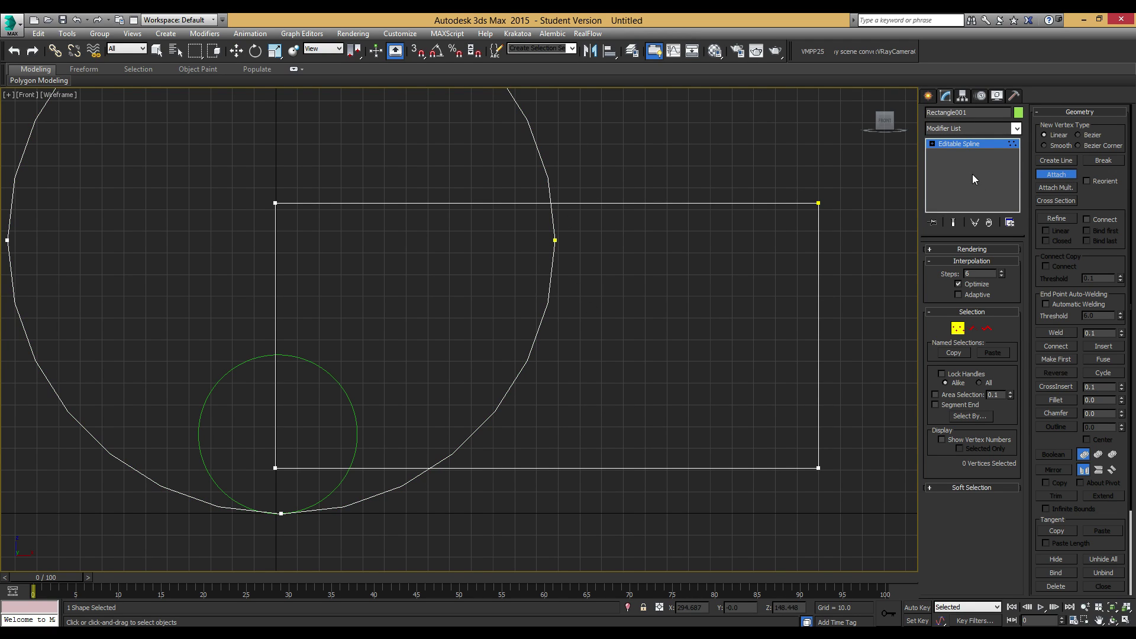
left_click(959, 294)
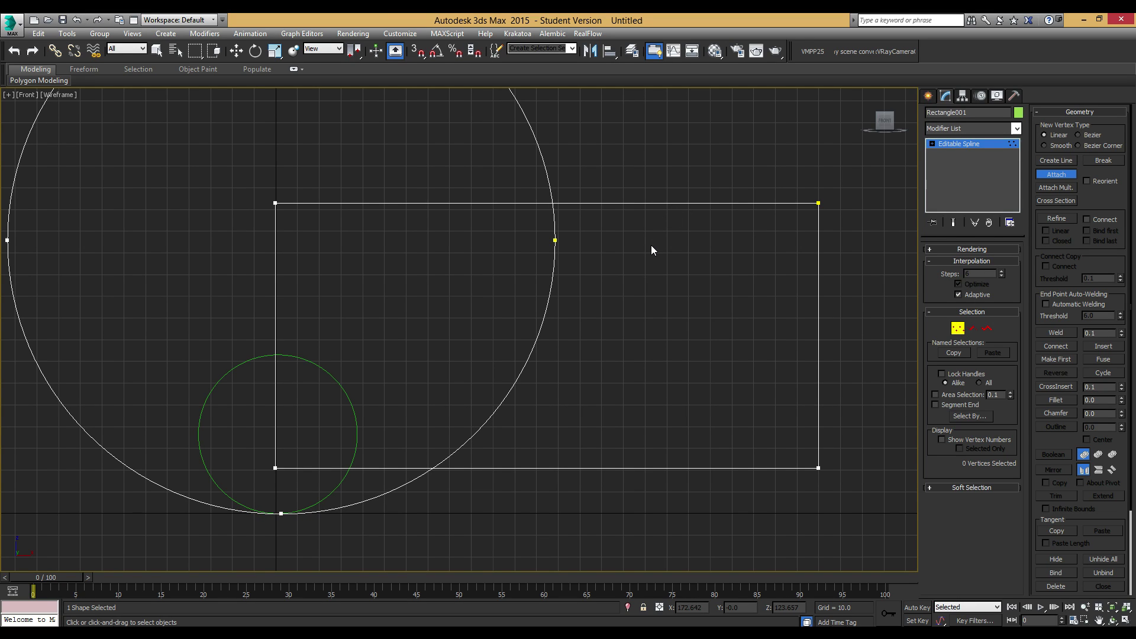
- At spline level, select the large circle and merge it with the rectangle using a Boolean Union, finishing at object level
left_click(986, 328)
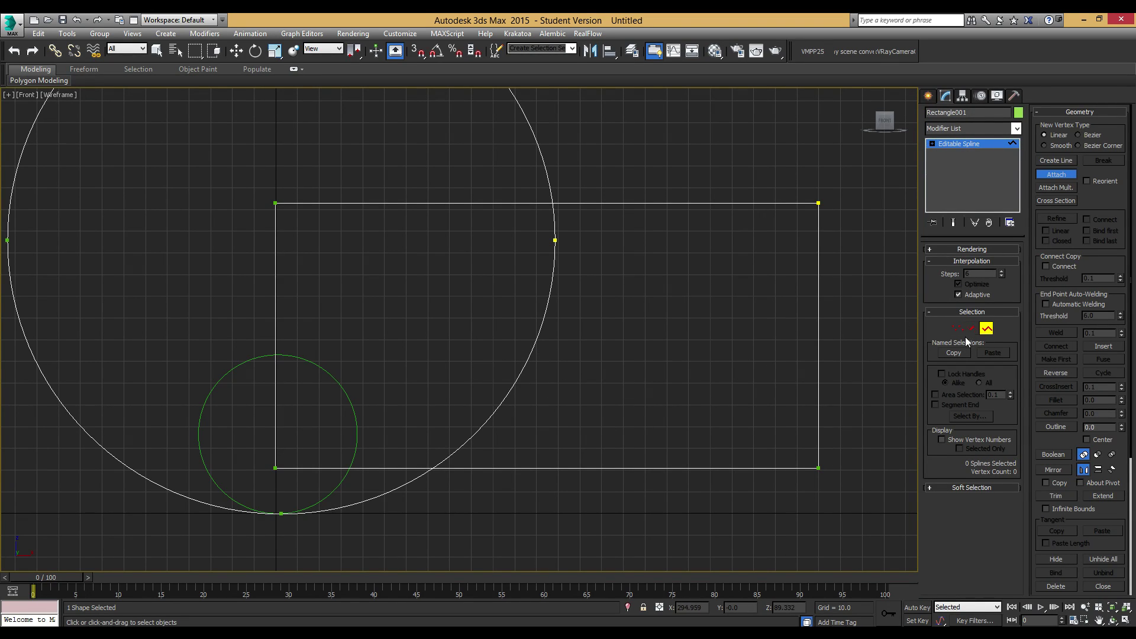
middle_click_drag(584, 294, 628, 269)
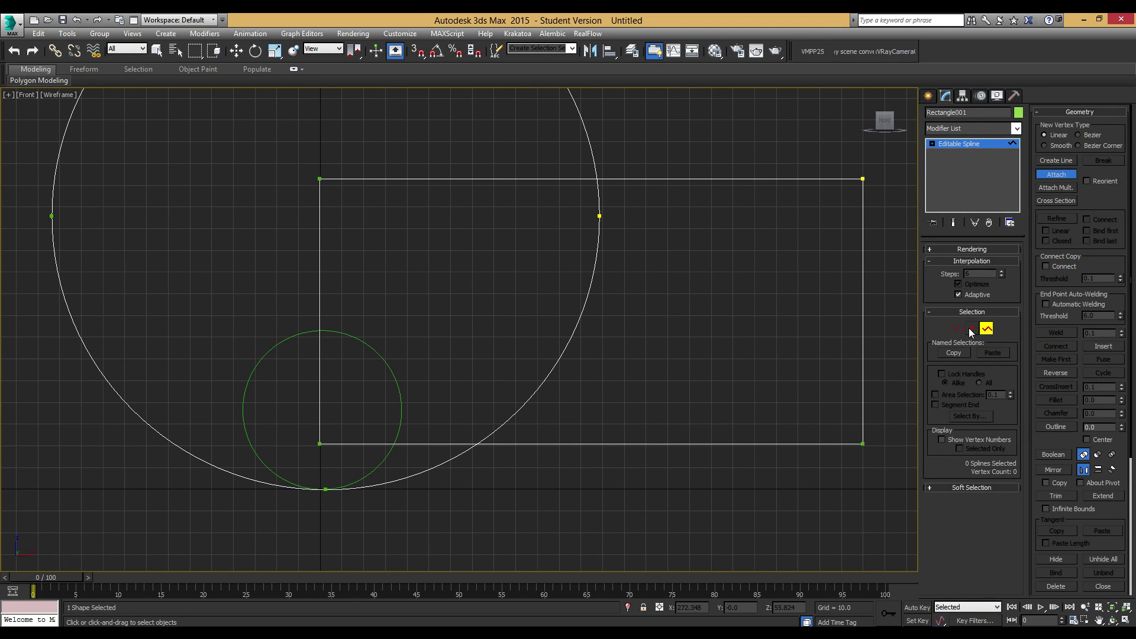
left_click(970, 329)
key("w")
left_click(574, 329)
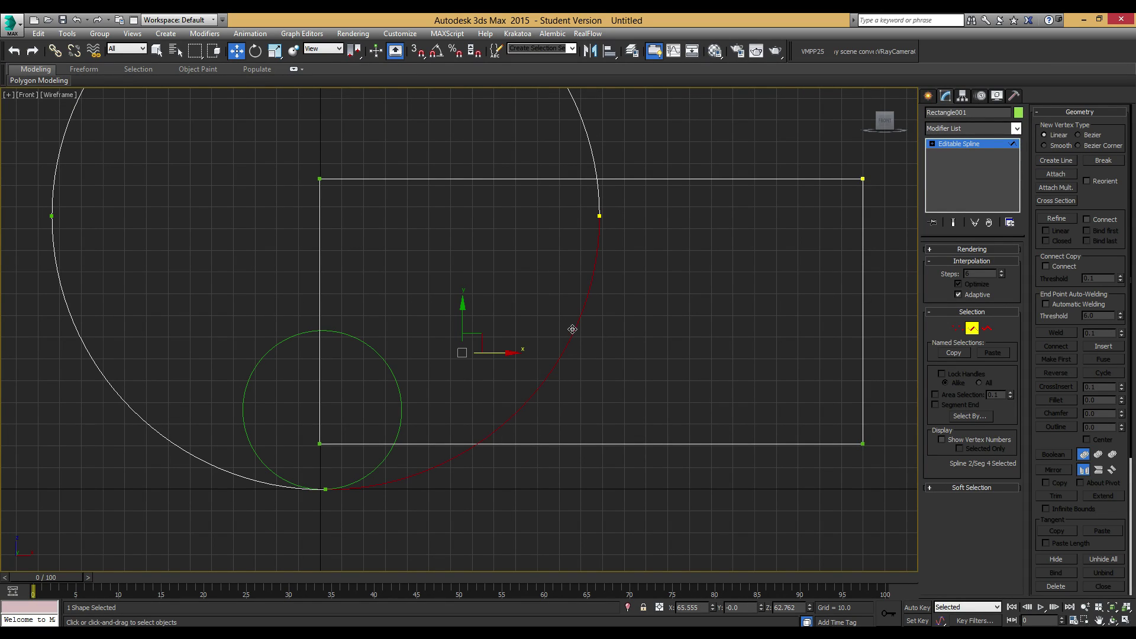
left_click(986, 329)
left_click(574, 331)
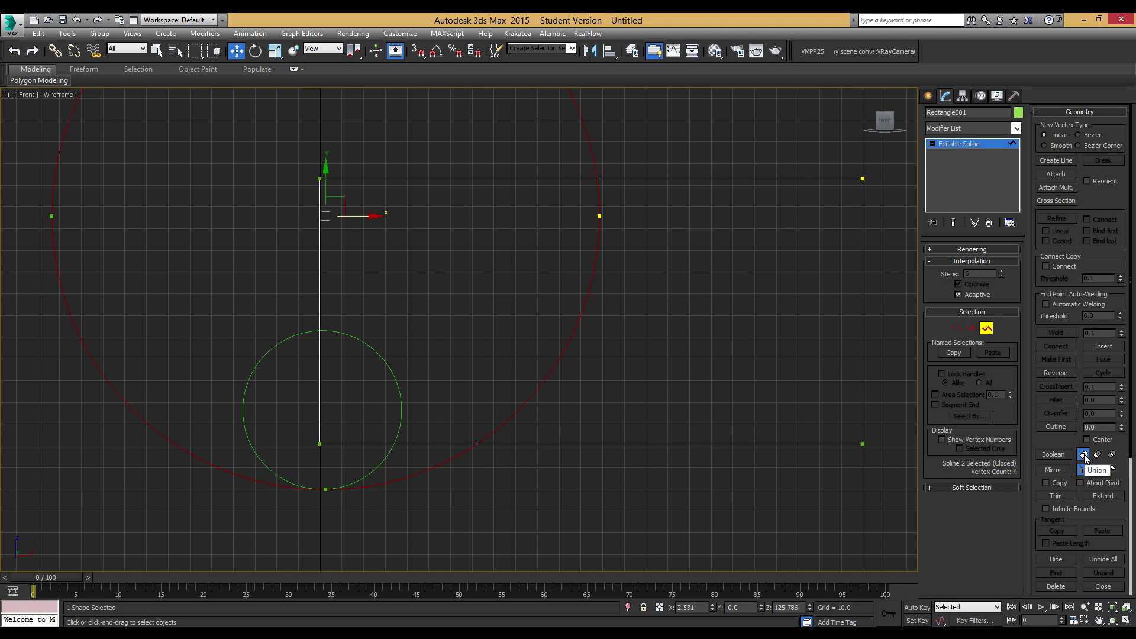
left_click(1056, 455)
left_click(760, 444)
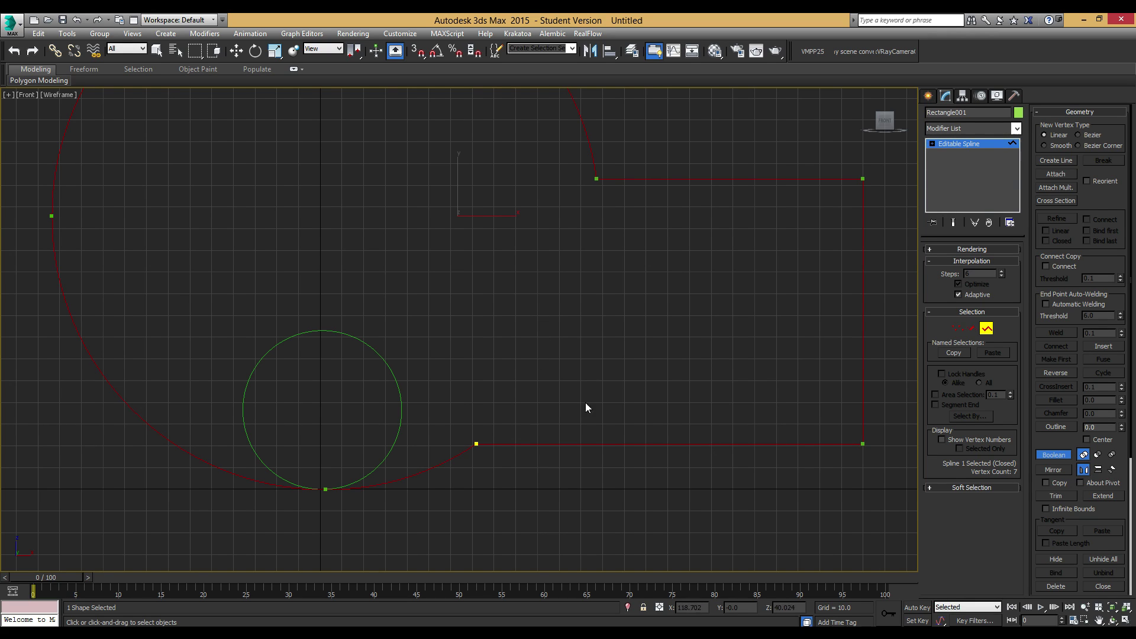
left_click(986, 328)
- In the perspective view, create a thin floor box about 510 long, 412 wide and -7.6 high beneath the splines
key("alt+w")
middle_click(663, 402)
key("alt+w")
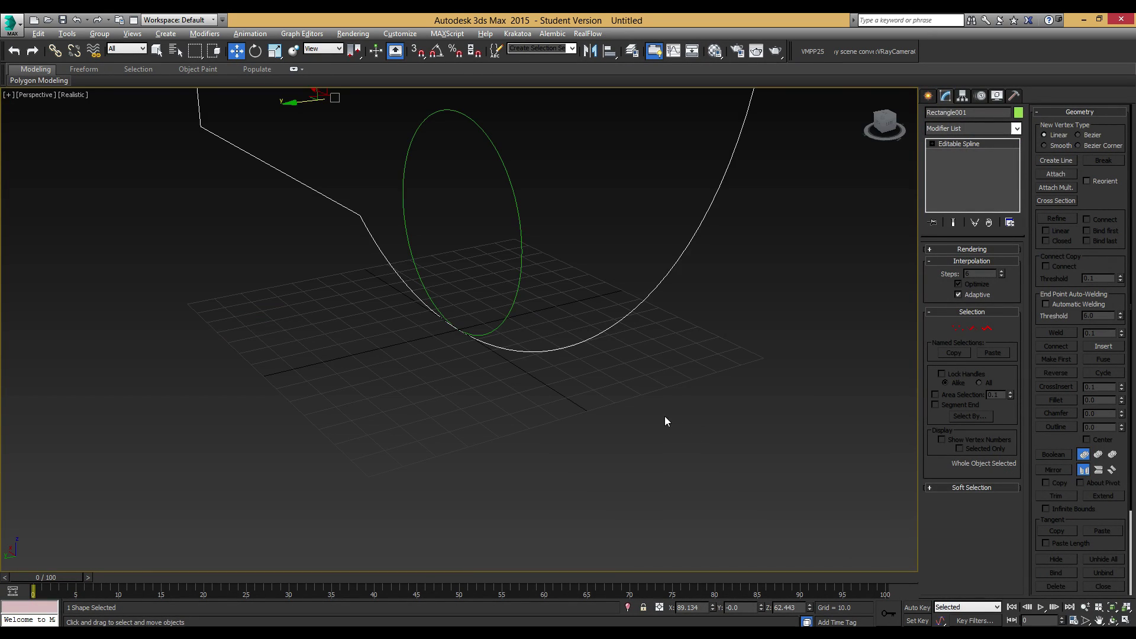
middle_click_drag(665, 416, 701, 346, "alt")
key("alt+w")
key("alt+w")
scroll(701, 346, "down", 3)
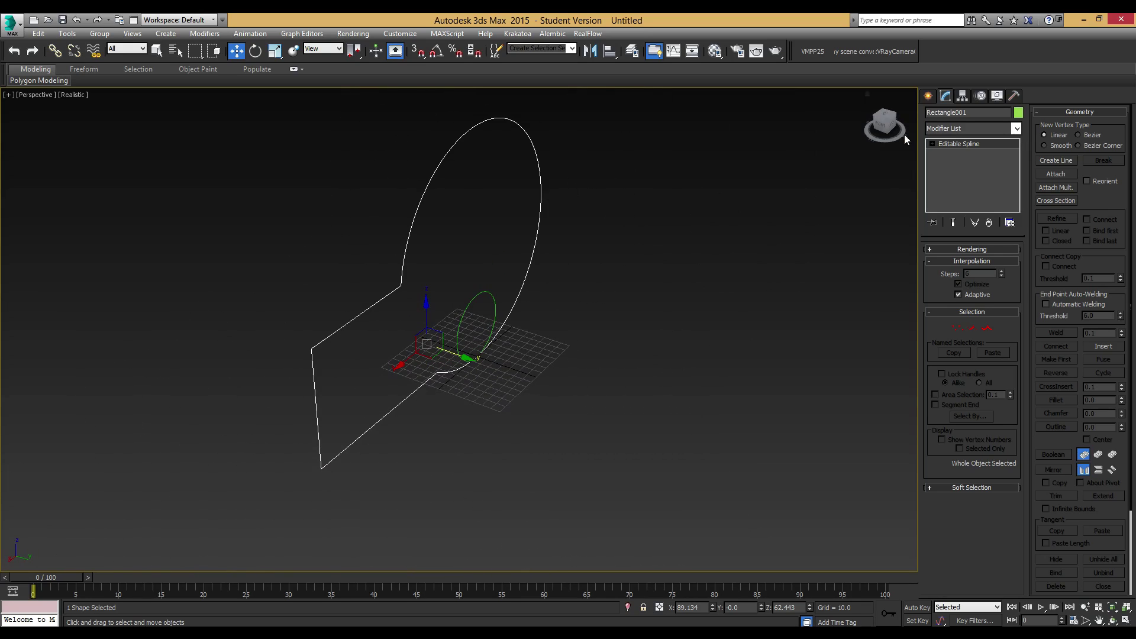
left_click(928, 97)
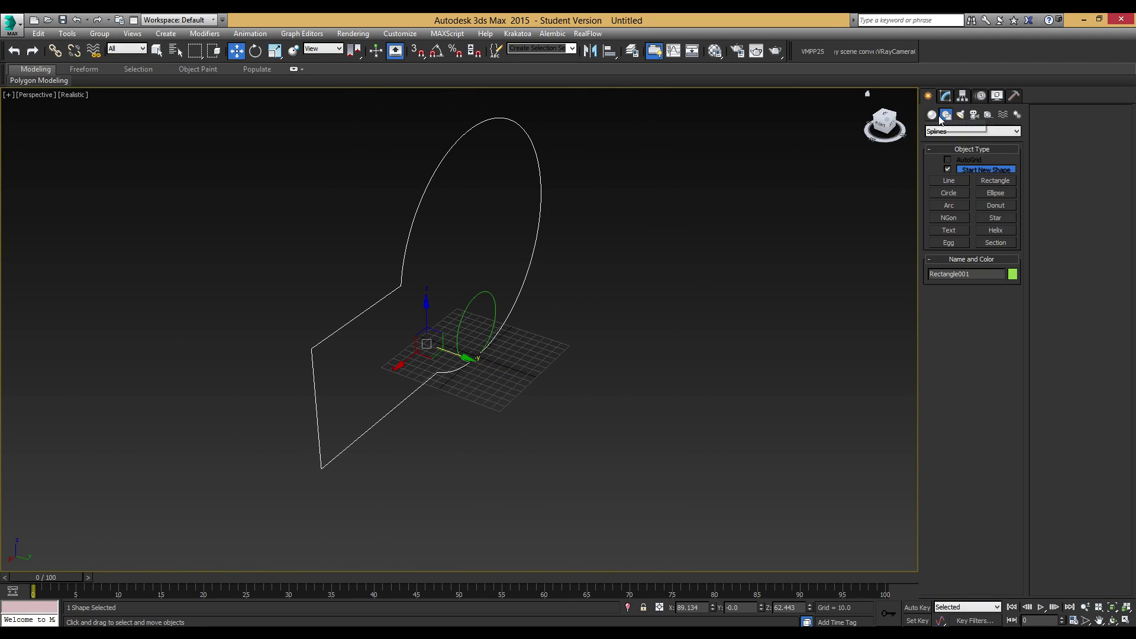
left_click(948, 171)
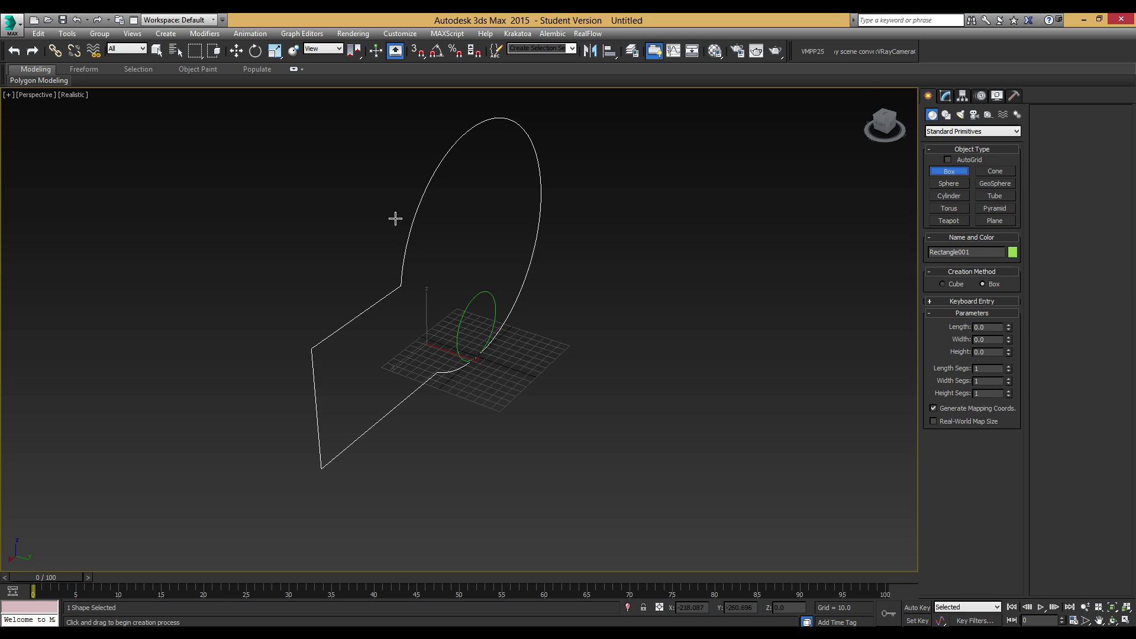
left_click_drag(395, 218, 601, 553)
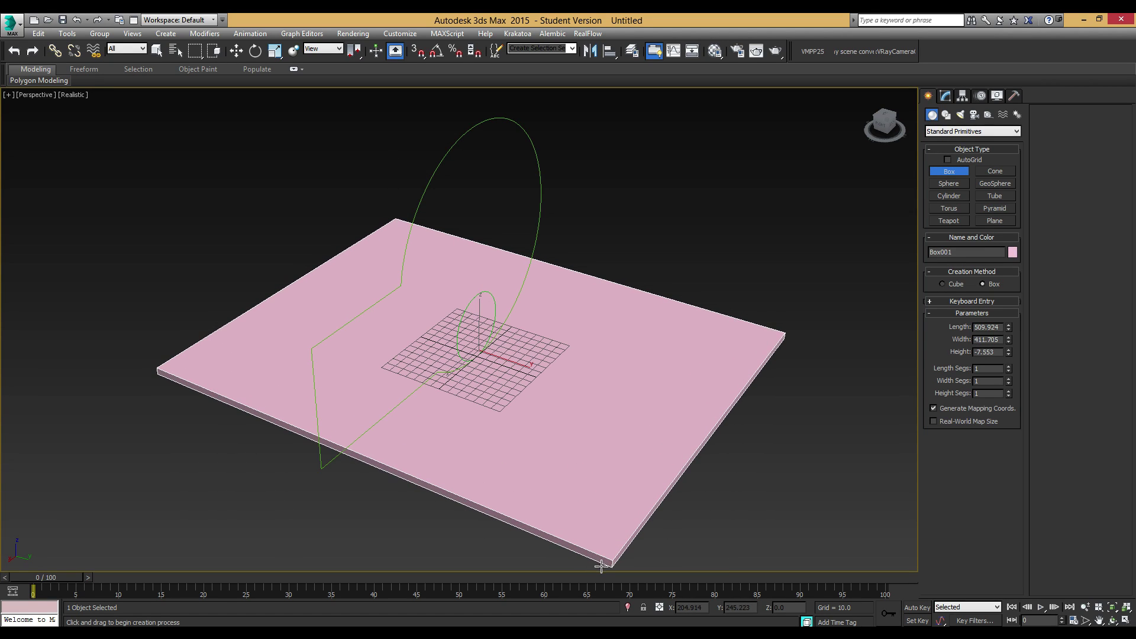
left_click(601, 567)
- Set the floor box's segments to 4 along its length, 4 along its width and 2 along its height
type("2")
key("Tab")
type("2")
key("Return")
type("4")
key("Tab")
type("4")
key("Tab")
type("2")
key("Return")
scroll(506, 381, "up", 5)
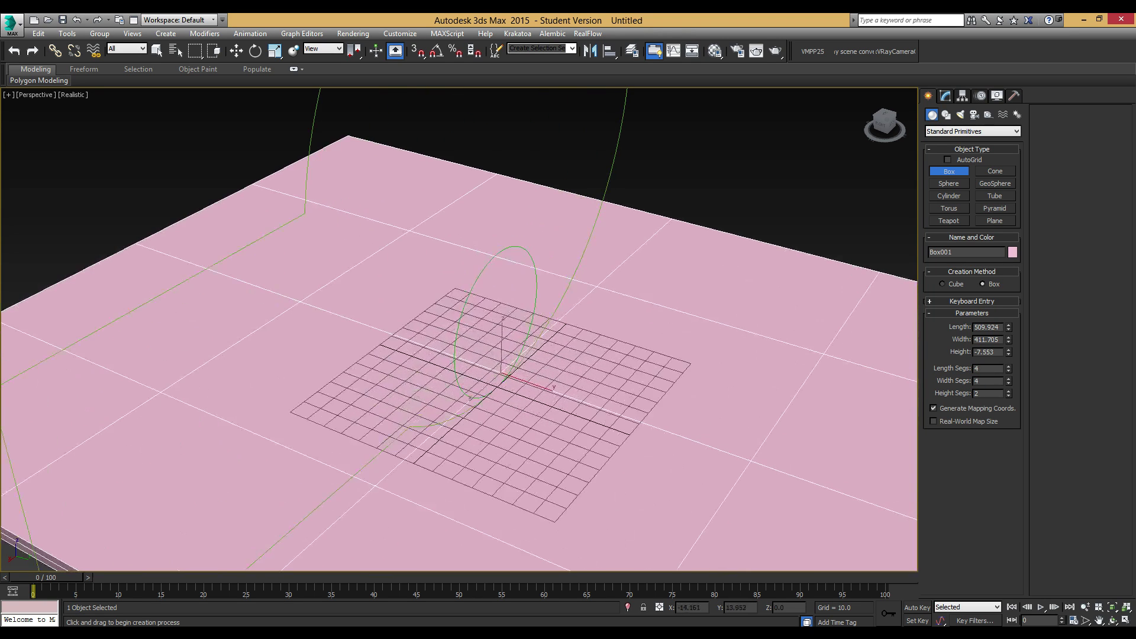
- Change the floor box's object color to dark blue
left_click(945, 96)
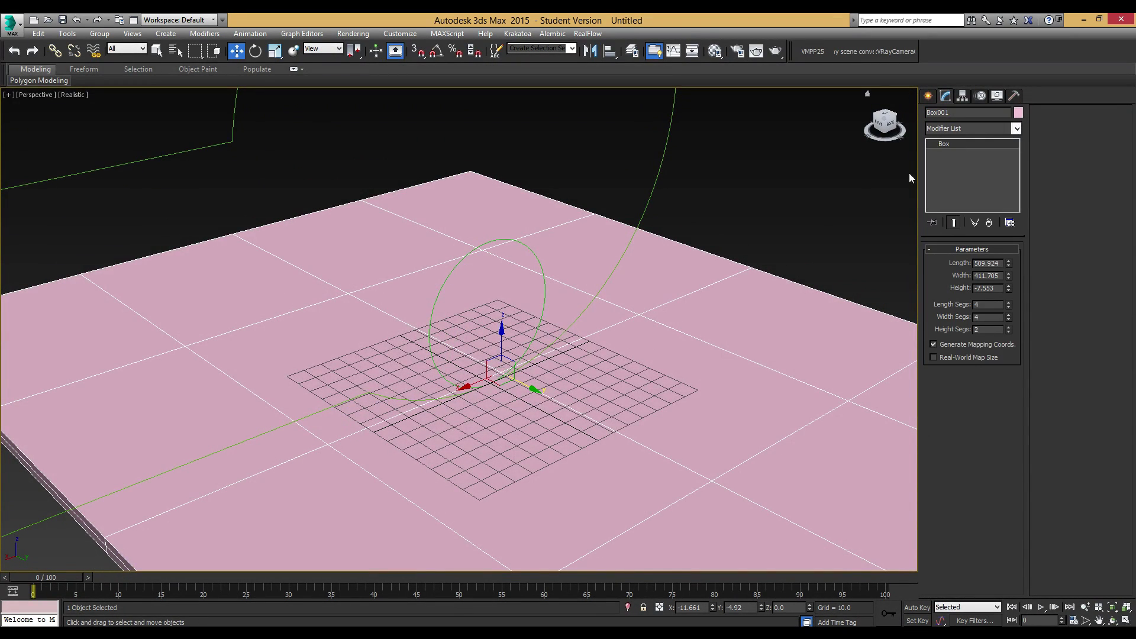
left_click(1018, 112)
left_click(673, 278)
left_click(622, 391)
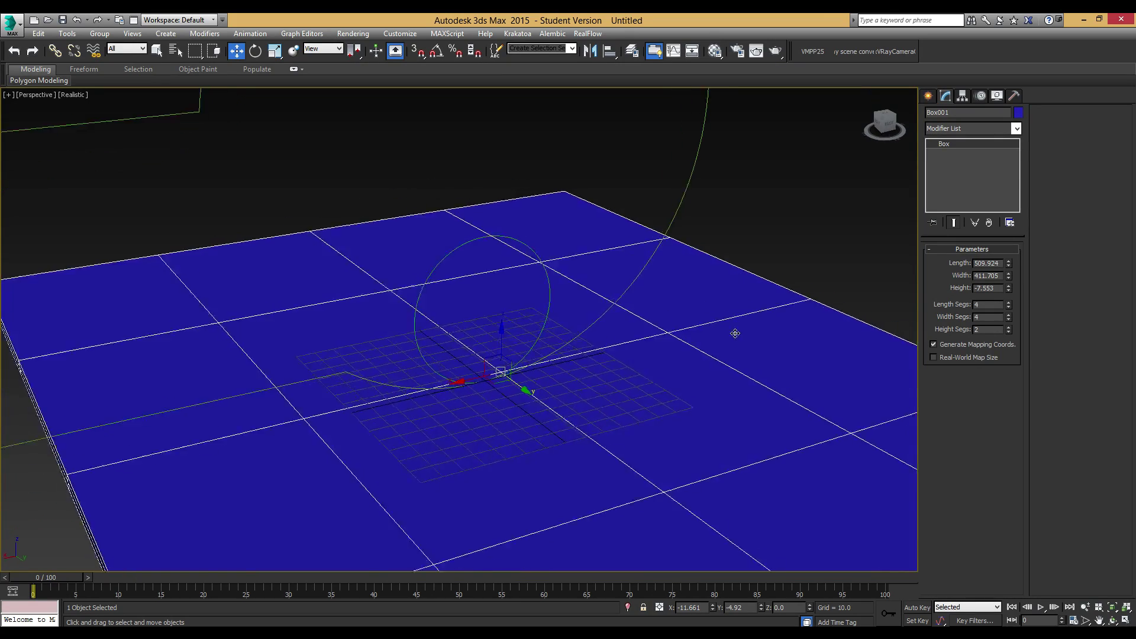
- Extrude the merged rectangle-and-circle shape by 0.5 with 2 segments
middle_click_drag(735, 333, 643, 305, "alt")
scroll(513, 314, "up", 2)
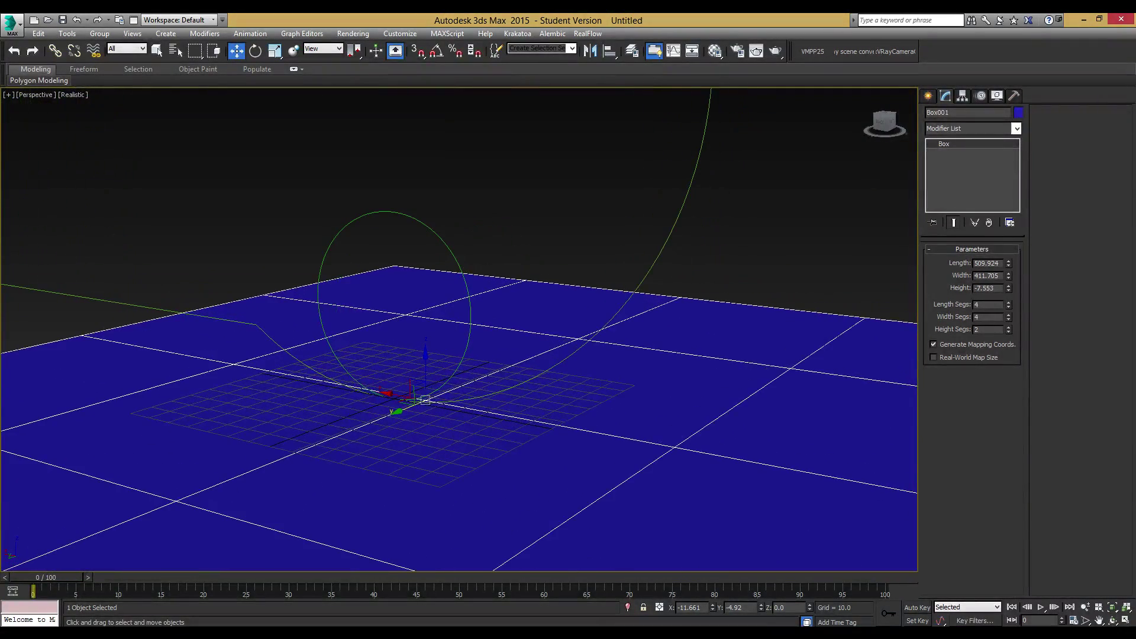
left_click(683, 220)
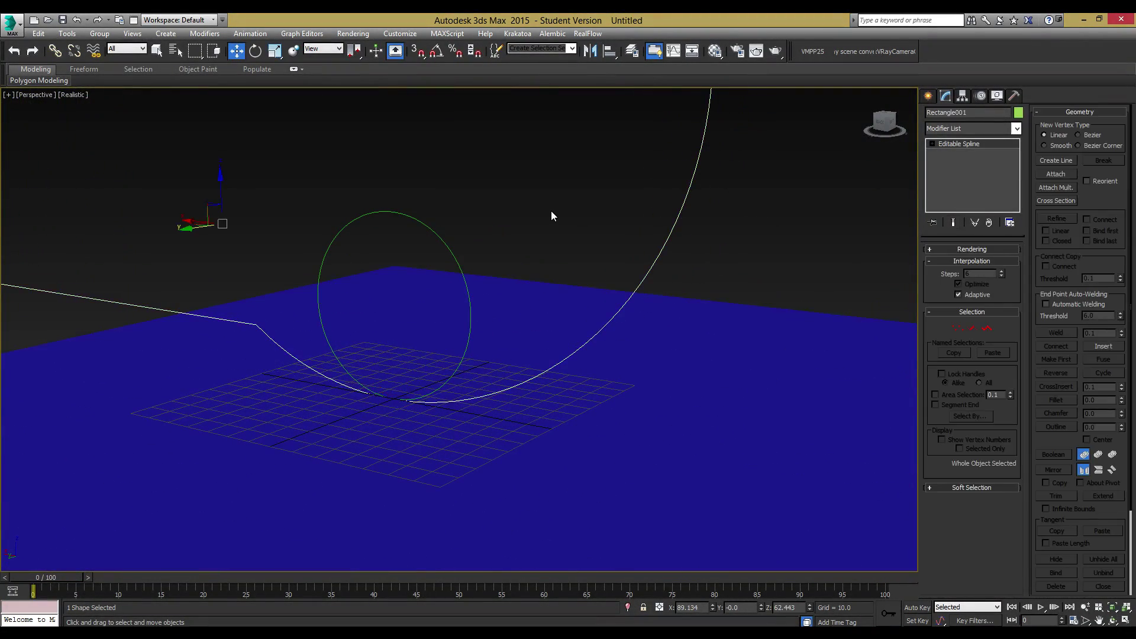
left_click(981, 130)
type("ex")
key("Return")
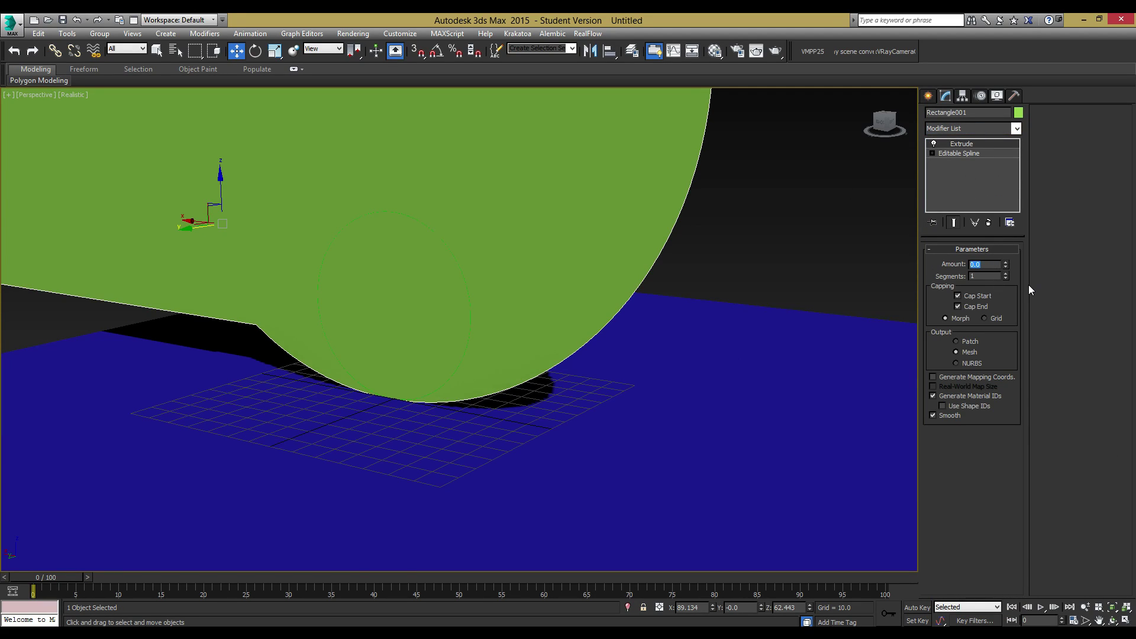
type("0.5")
key("Tab")
type("2")
key("Return")
left_click(587, 340)
middle_click_drag(545, 312, 492, 327, "alt")
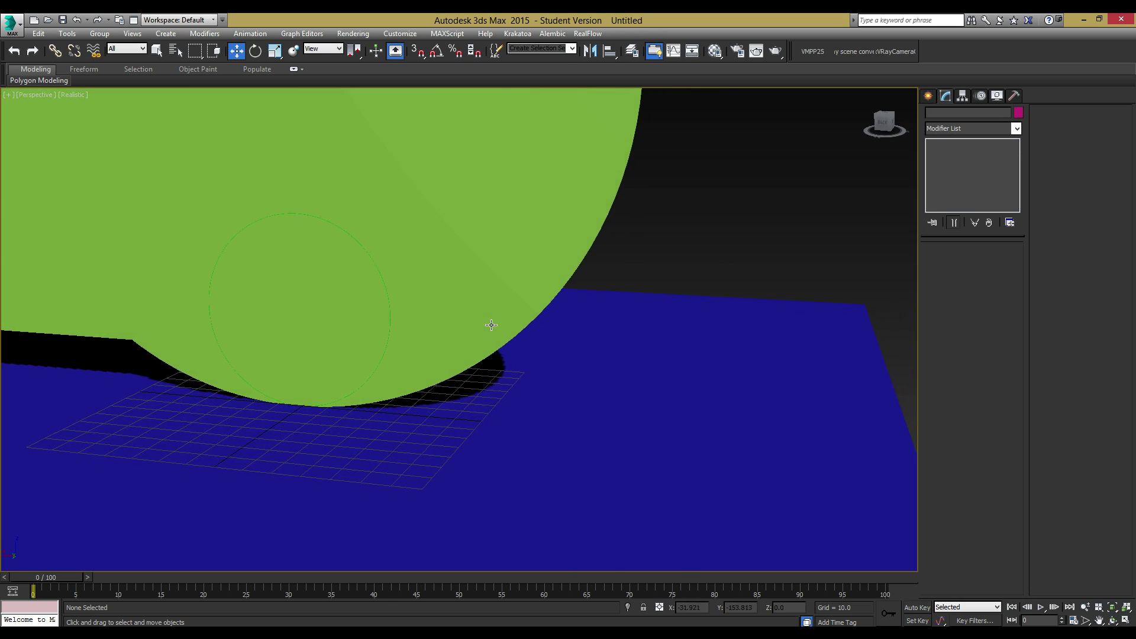
- Apply an Extrude modifier to the small circle in front of the merged shape
left_click(386, 341)
scroll(386, 342, "up", 5)
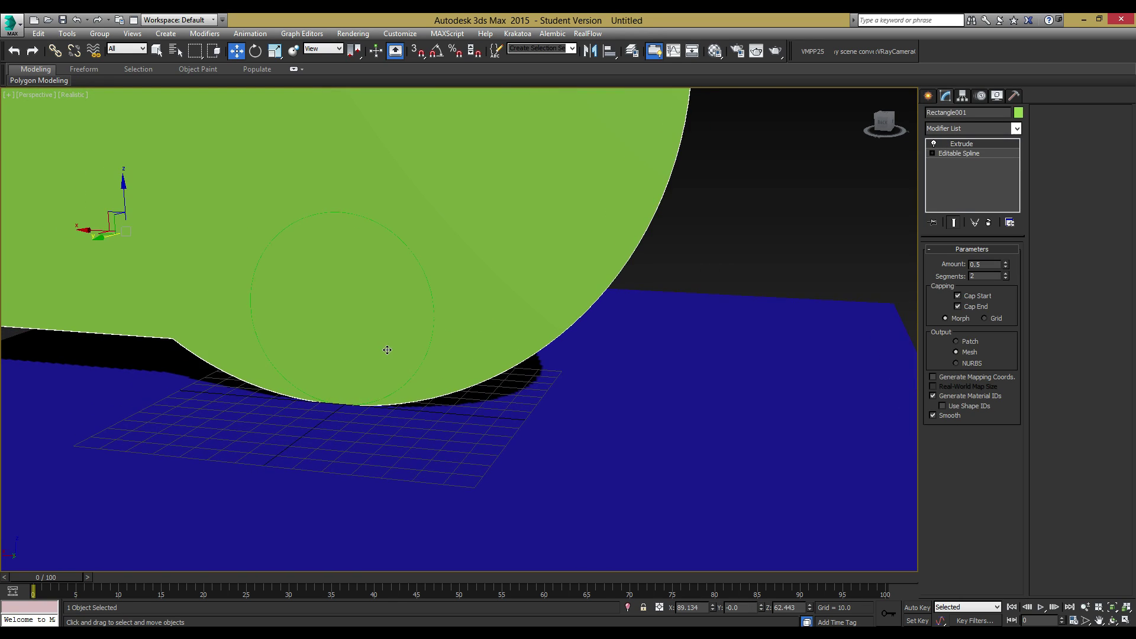
left_click(362, 376)
scroll(363, 376, "down", 4)
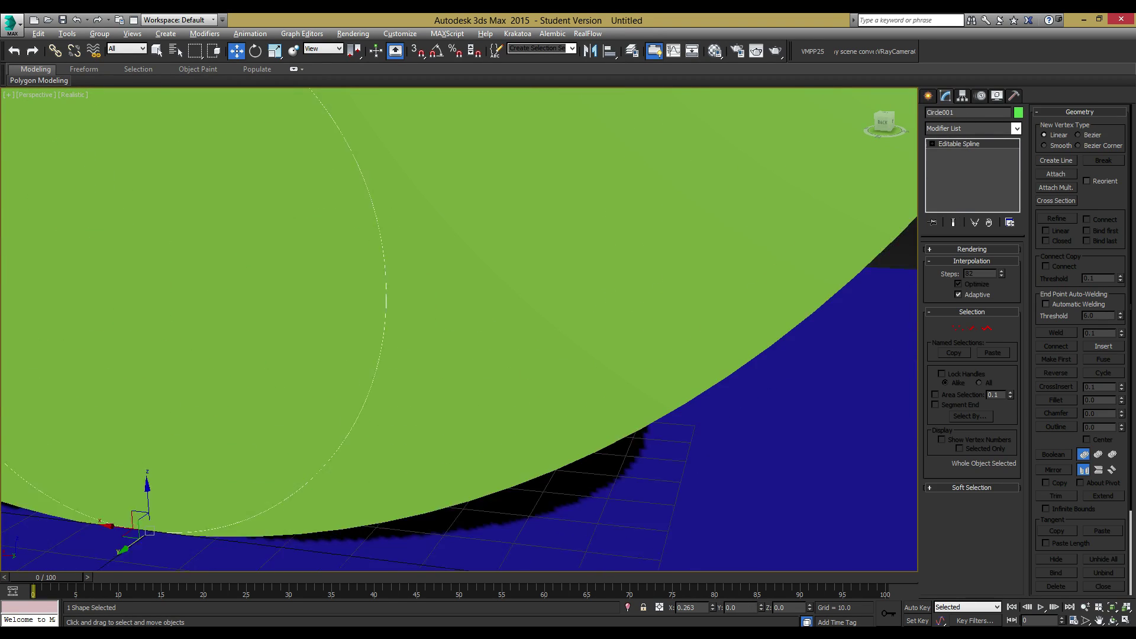
left_click(951, 128)
key("x")
key("Return")
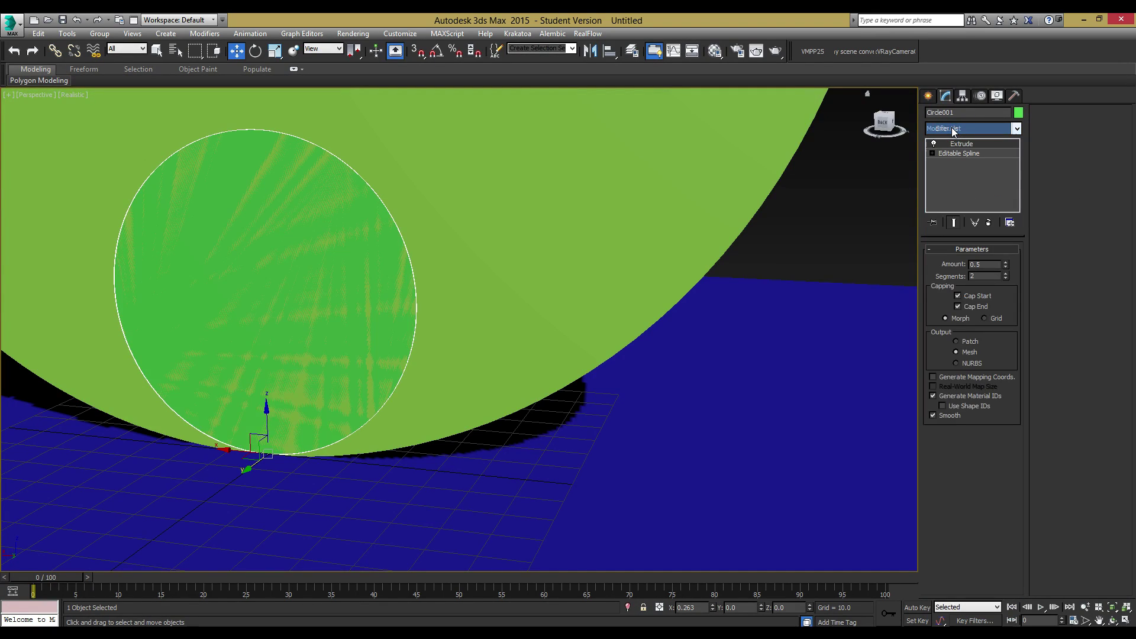
- Set the small circle's extrusion amount to 1 and check its thickness from the side
left_click_drag(990, 264, 844, 271)
type("0")
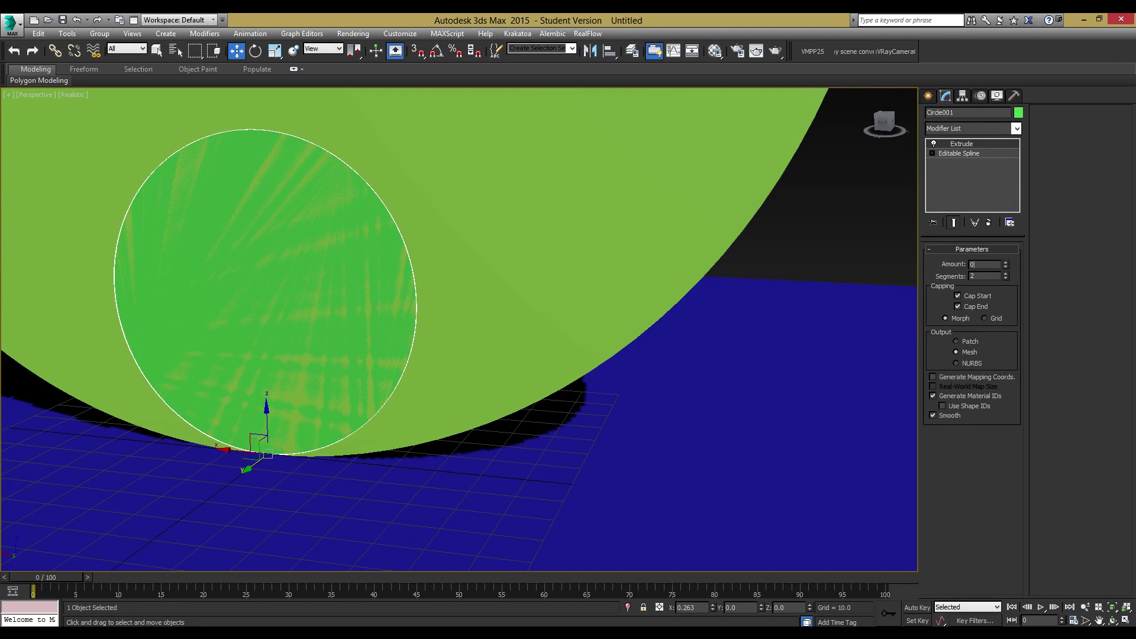
key("Return")
type("1")
key("Return")
middle_click_drag(359, 324, 282, 329, "alt")
scroll(282, 329, "up", 3)
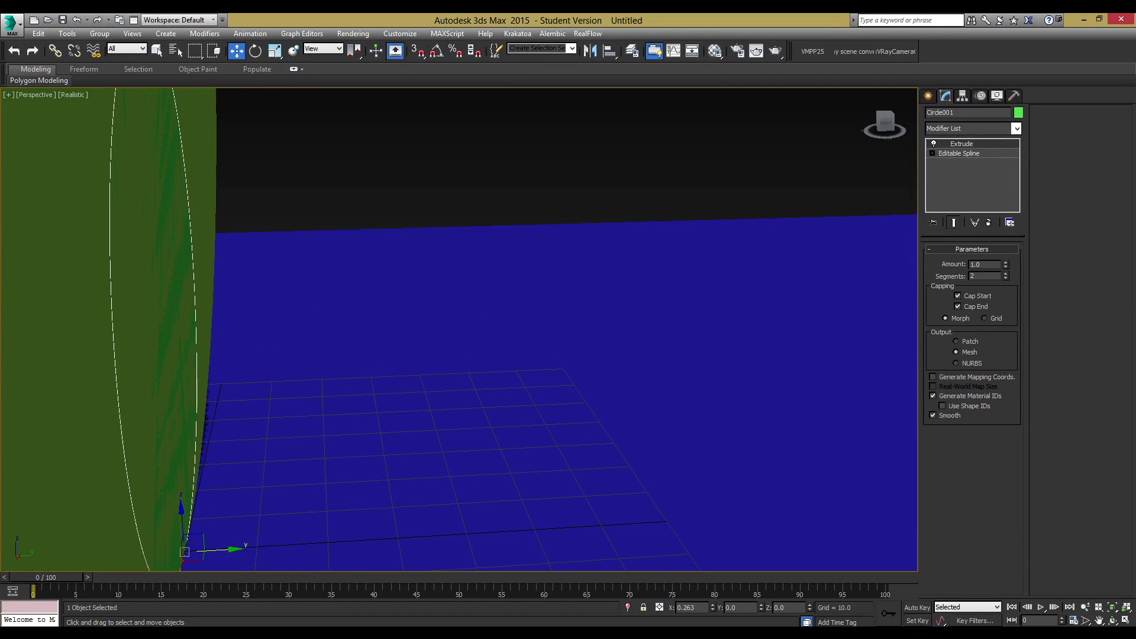
middle_click_drag(223, 308, 298, 335)
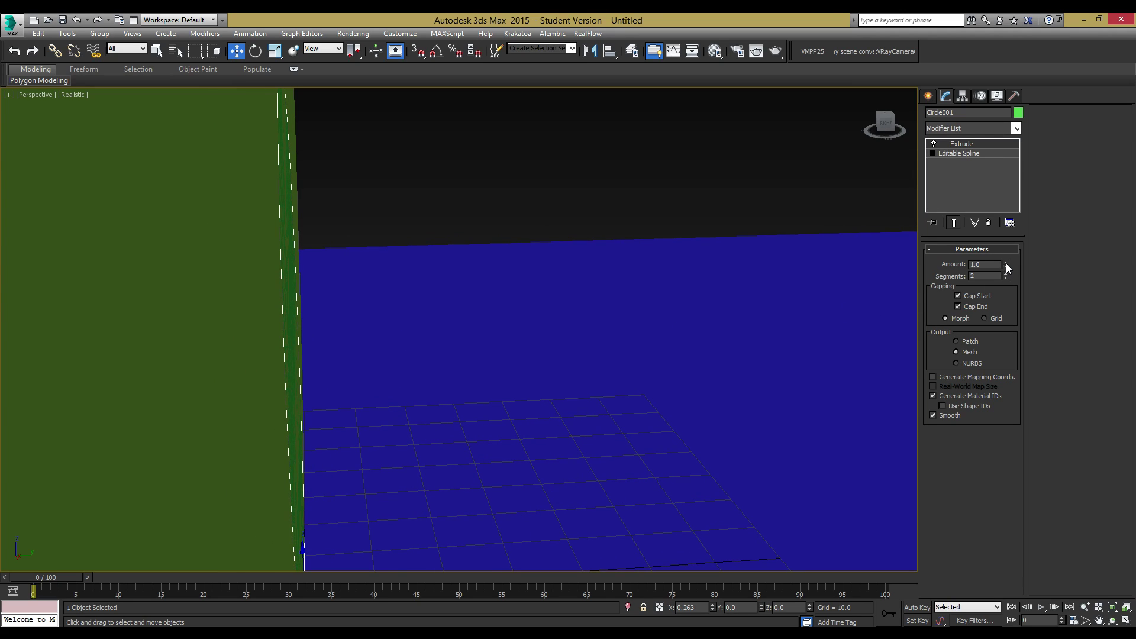
- Try a much deeper extrusion of 43.5 on the small circle to check its direction
left_click_drag(1006, 264, 1011, 220)
scroll(525, 304, "down", 5)
middle_click_drag(438, 306, 525, 304, "alt")
scroll(525, 304, "up", 3)
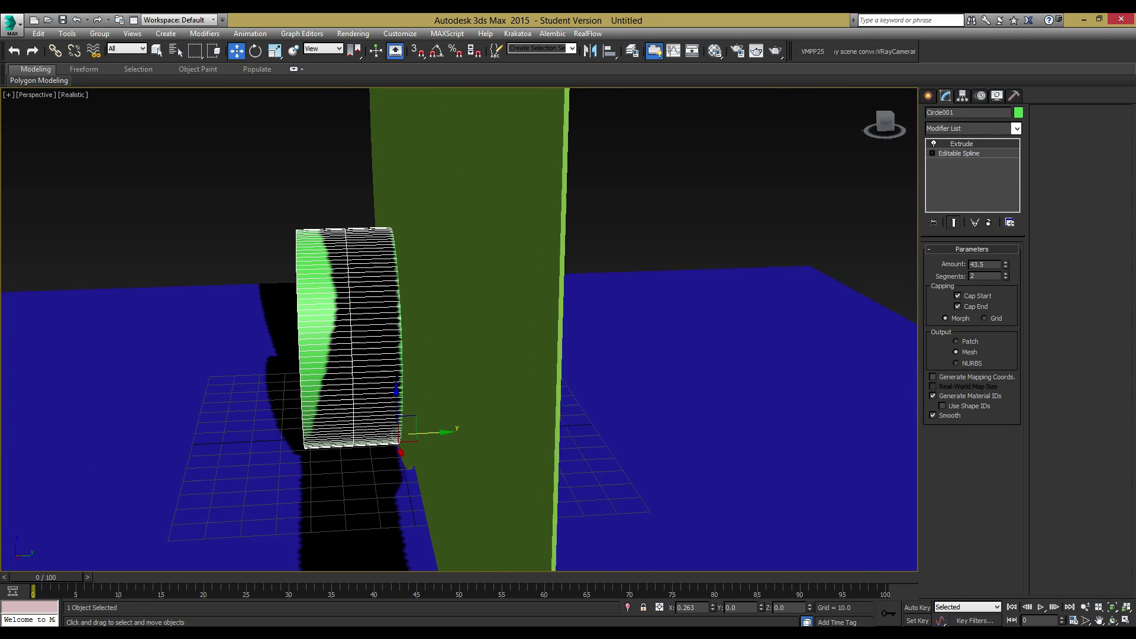
middle_click_drag(633, 307, 542, 308, "alt")
- Reverse the small circle's extrusion by setting its amount to -0.5
double_click(984, 264)
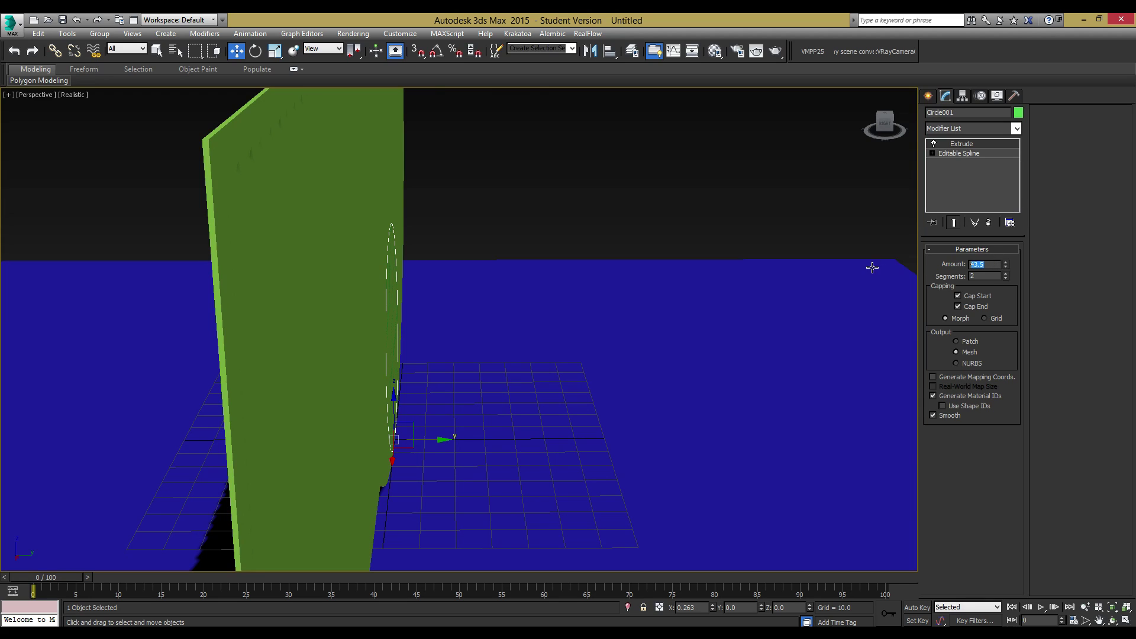
type("-0.5")
key("Return")
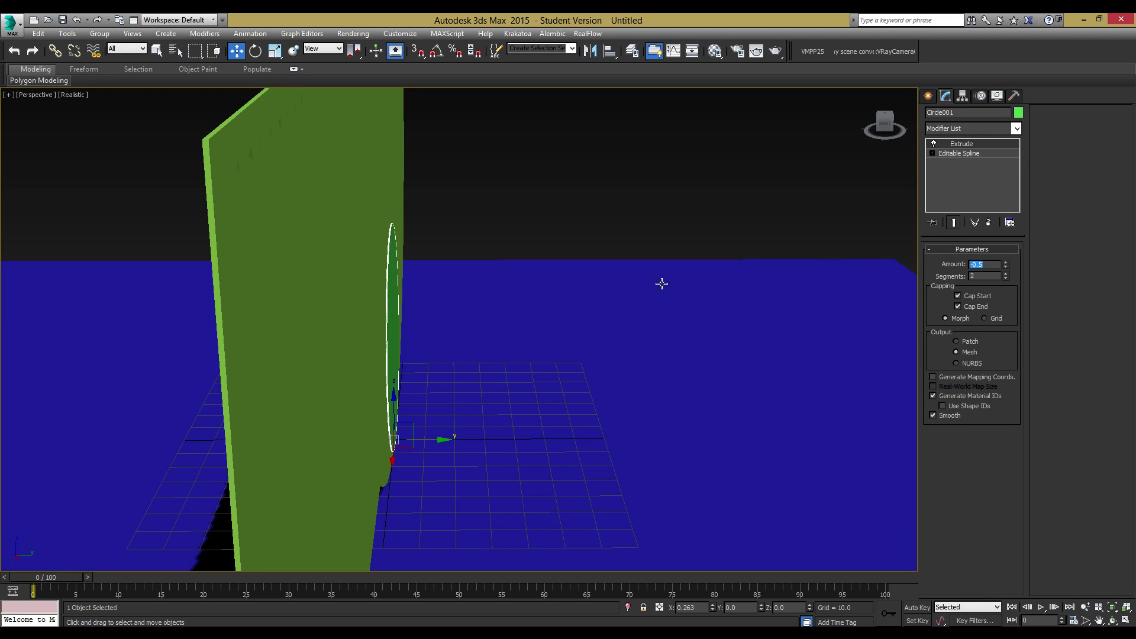
scroll(419, 331, "up", 5)
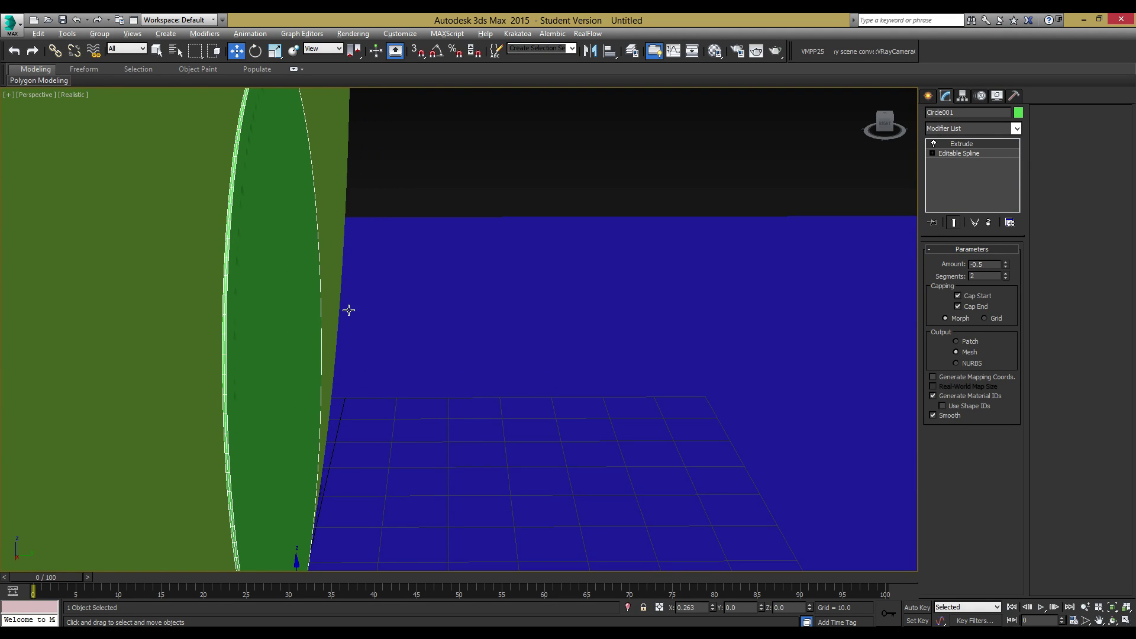
scroll(380, 327, "down", 6)
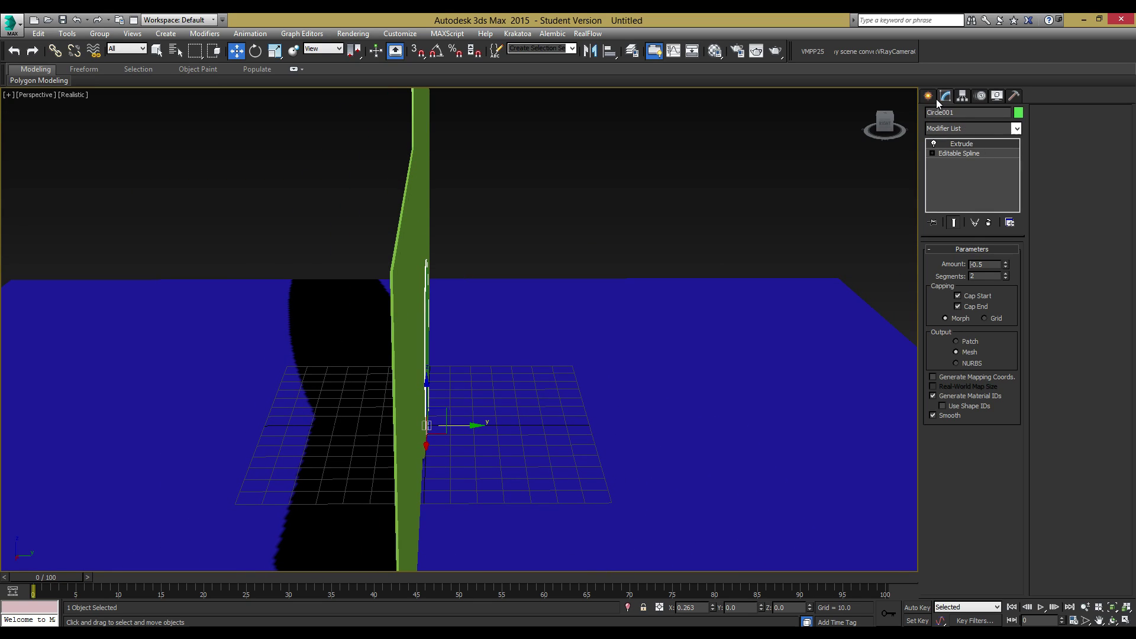
- Create a tall, thin wall box about 11 long and 426 wide, standing on the floor behind the extruded shapes
left_click(933, 99)
left_click(949, 173)
middle_click_drag(695, 343, 698, 316)
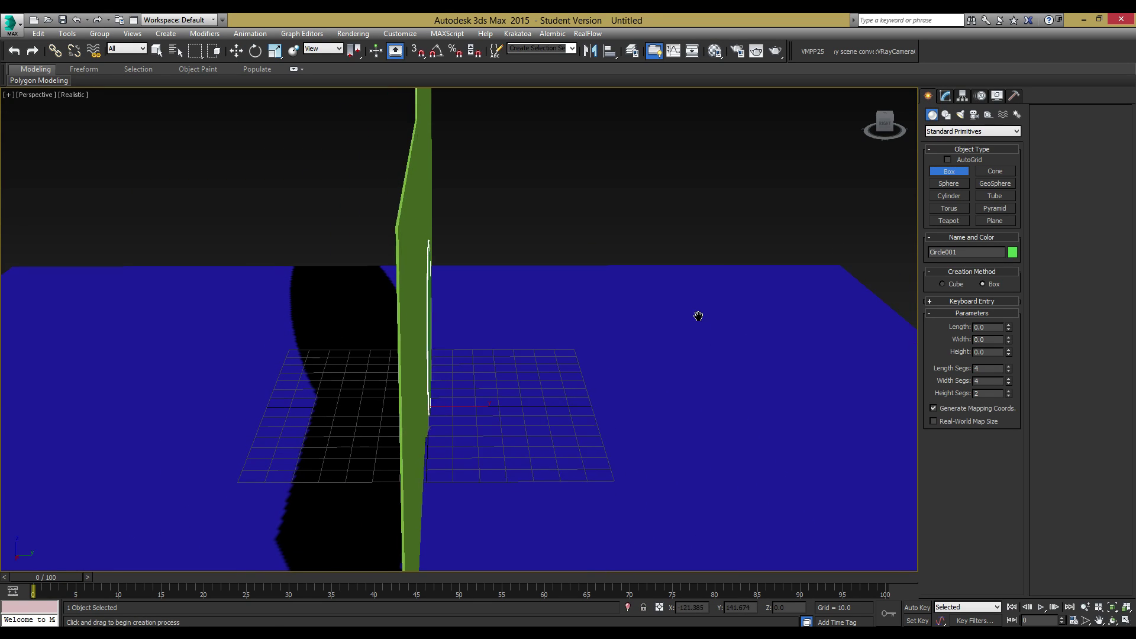
scroll(698, 316, "up", 5)
scroll(662, 349, "down", 7)
scroll(466, 348, "down", 1)
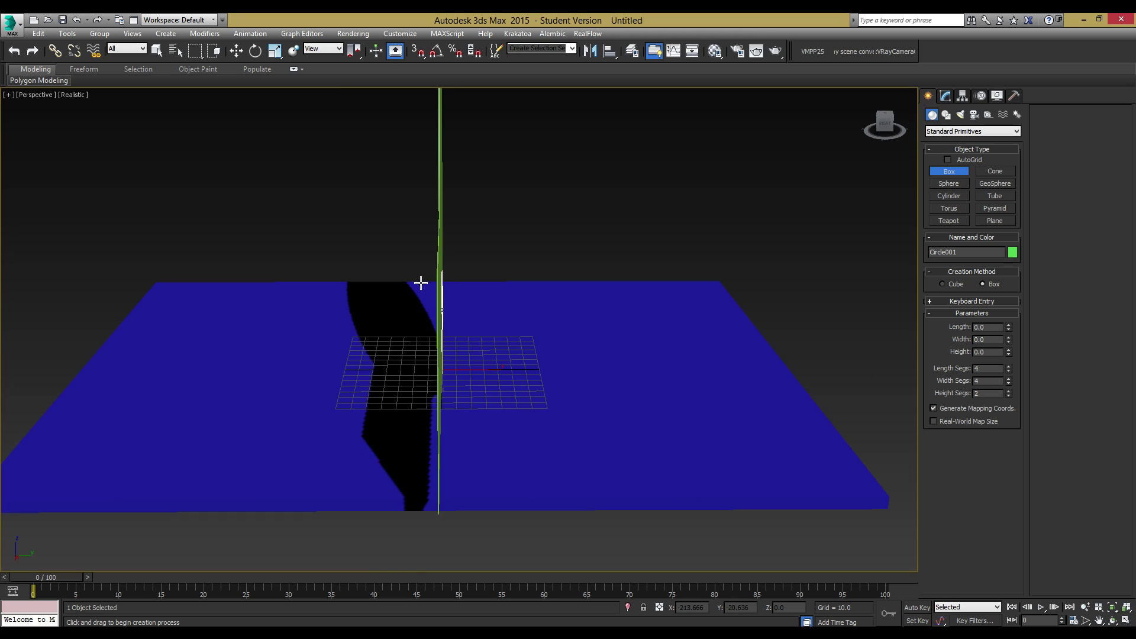
left_click_drag(435, 285, 406, 517)
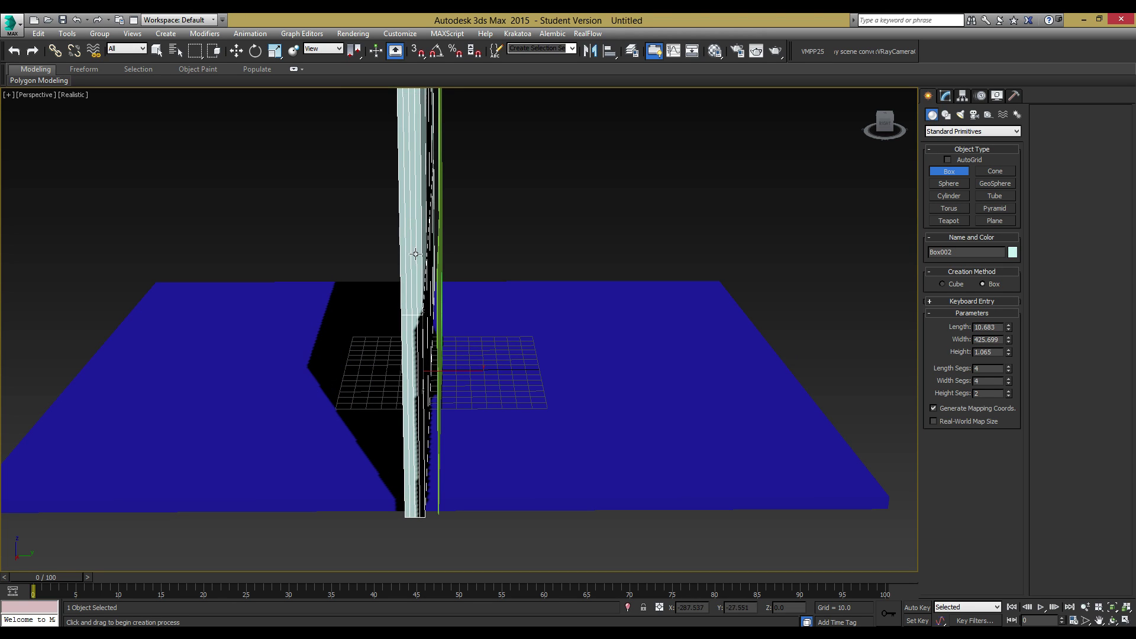
left_click(414, 242)
- In the top view, move the wall box along Y to about -5.8, flush against the back of the merged shape
key("w")
key("alt+w")
middle_click(353, 260)
key("alt+w")
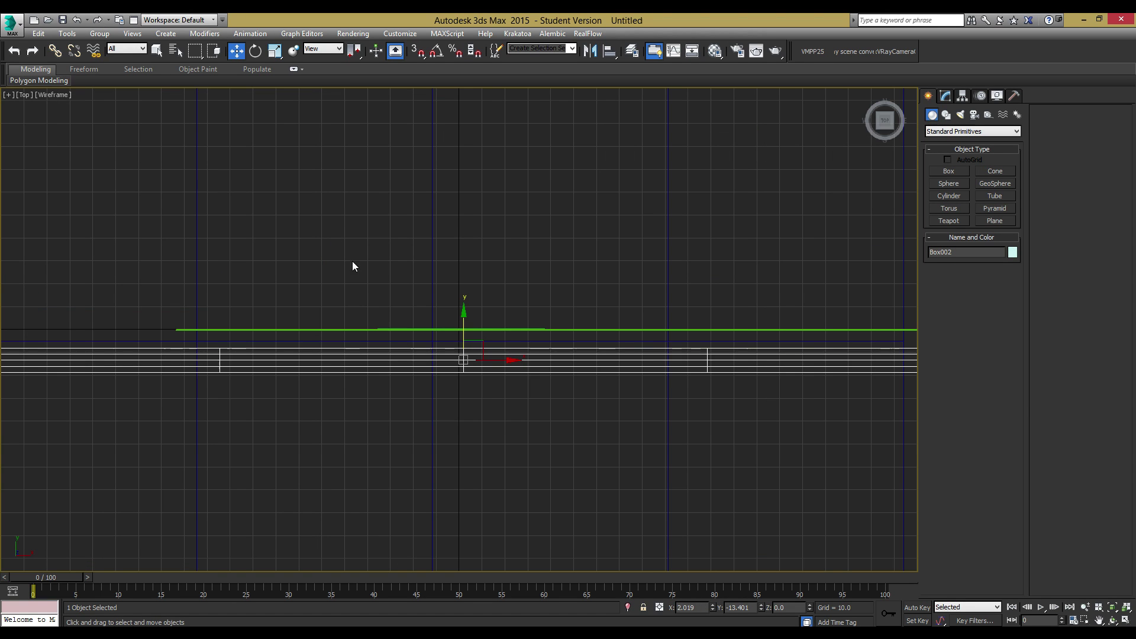
scroll(353, 261, "up", 5)
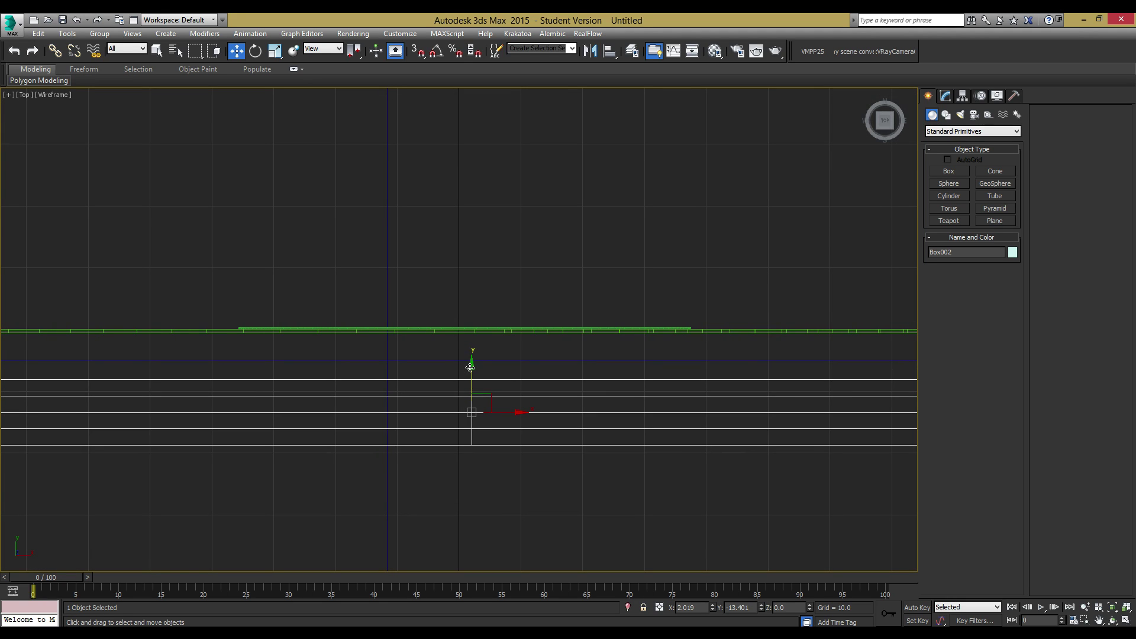
left_click_drag(470, 367, 491, 321)
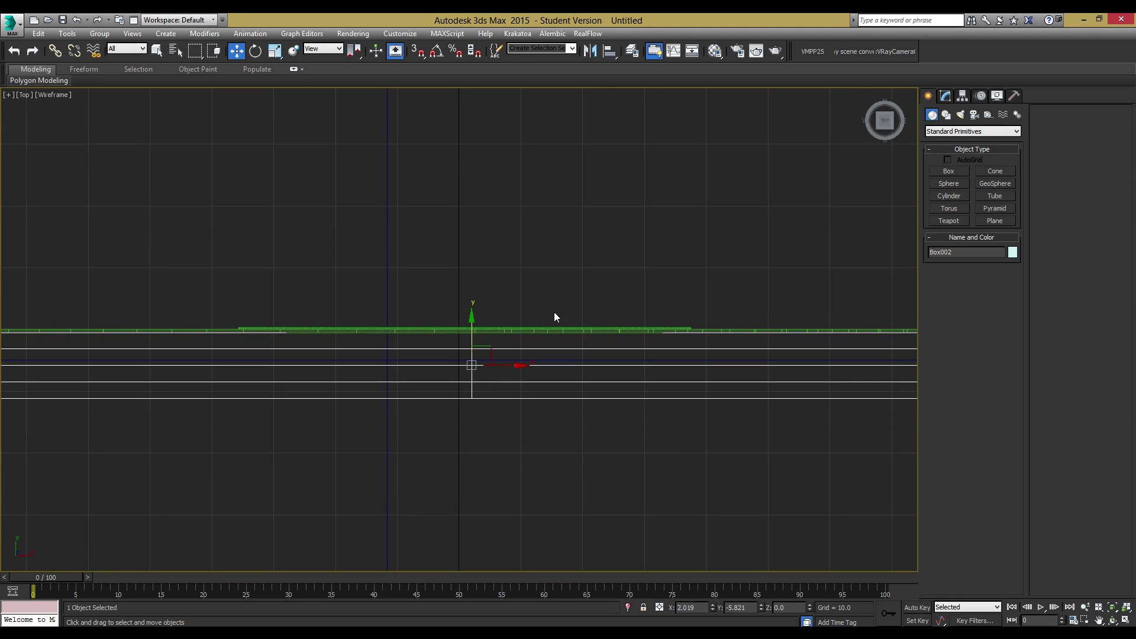
- Set the small circle's extrusion amount to -1
left_click(684, 329)
left_click(945, 95)
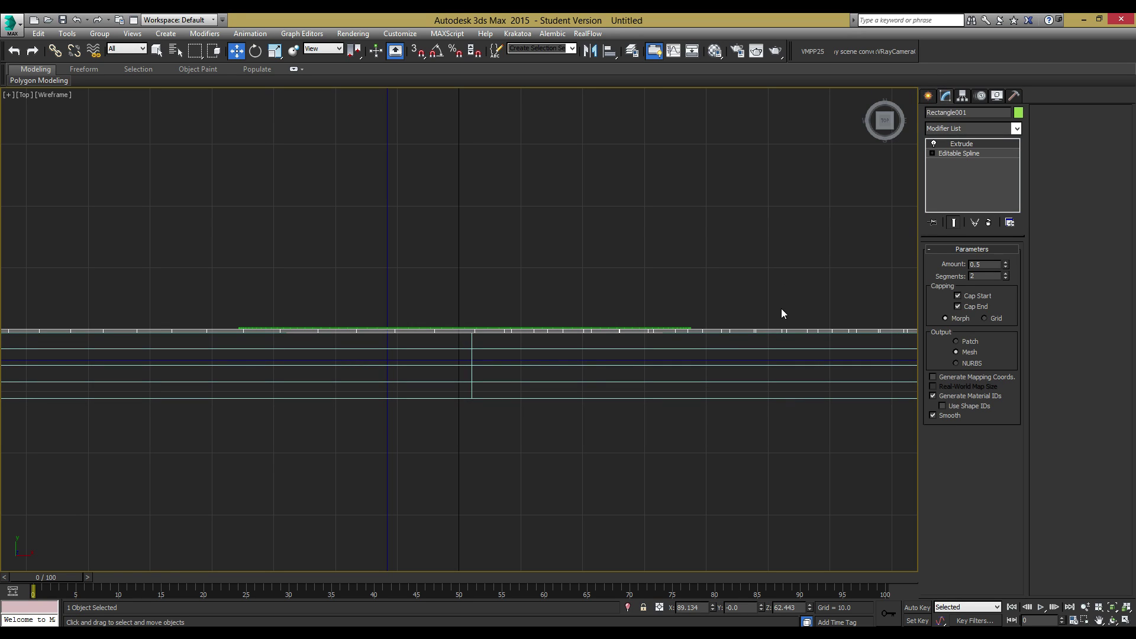
left_click(683, 327)
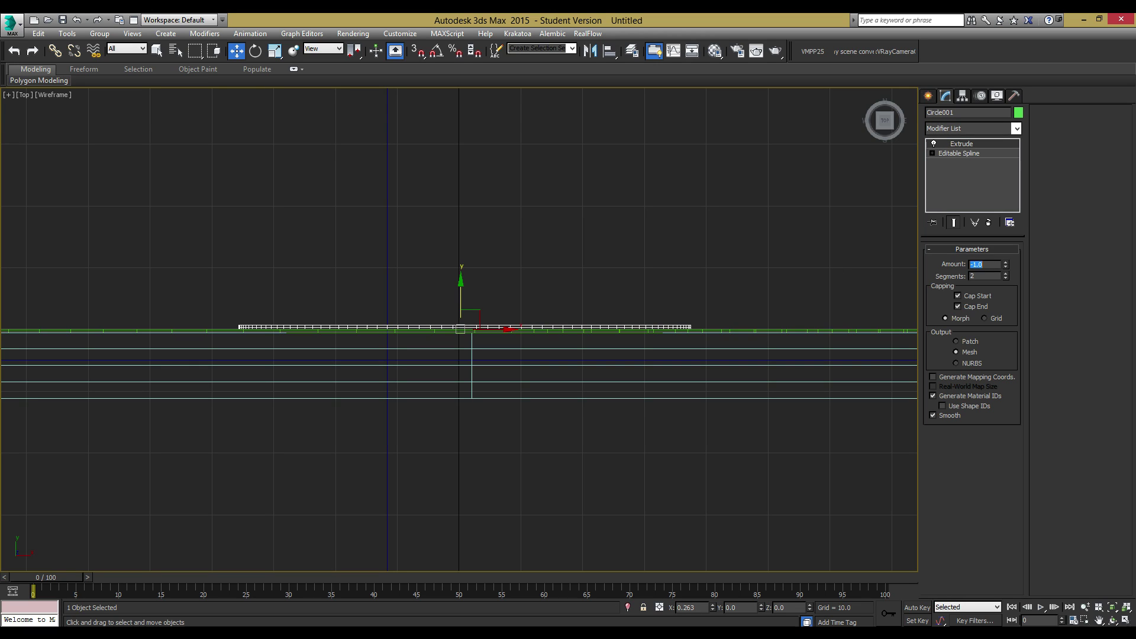
left_click(745, 278)
- Set the merged rectangle-and-circle shape's extrusion amount to -1
left_click(778, 328)
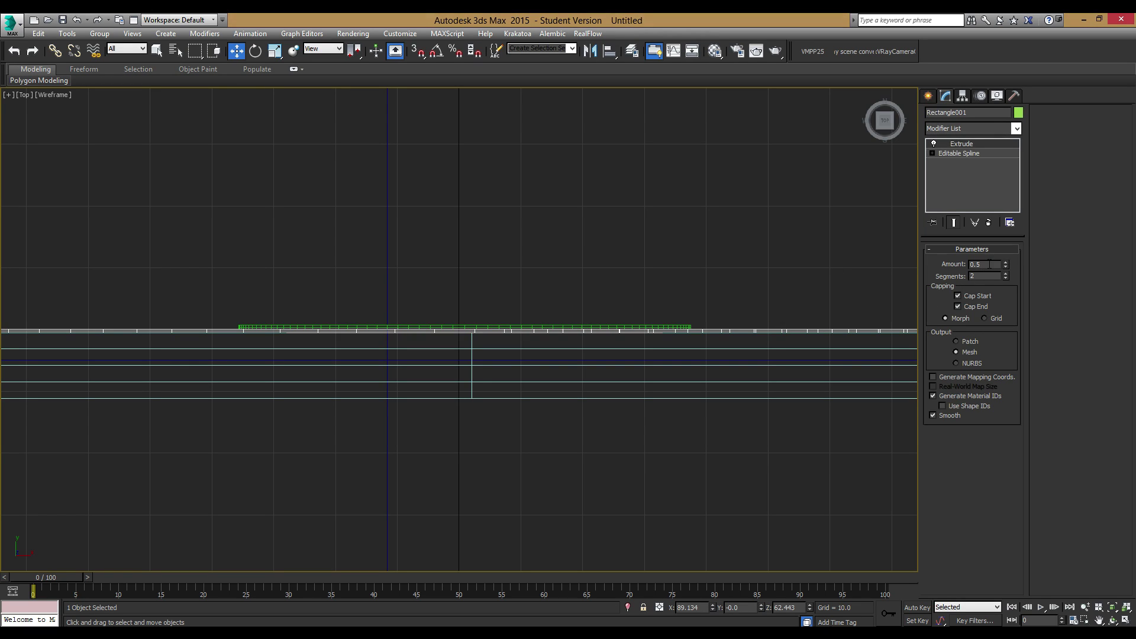
type("-")
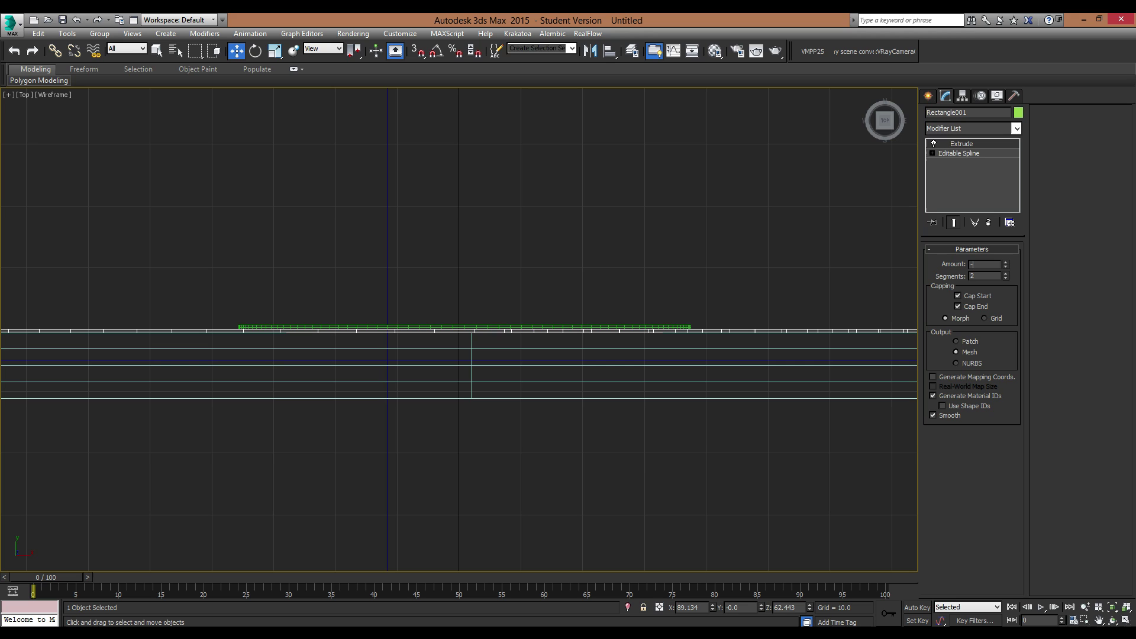
type("1")
key("Return")
scroll(517, 328, "up", 5)
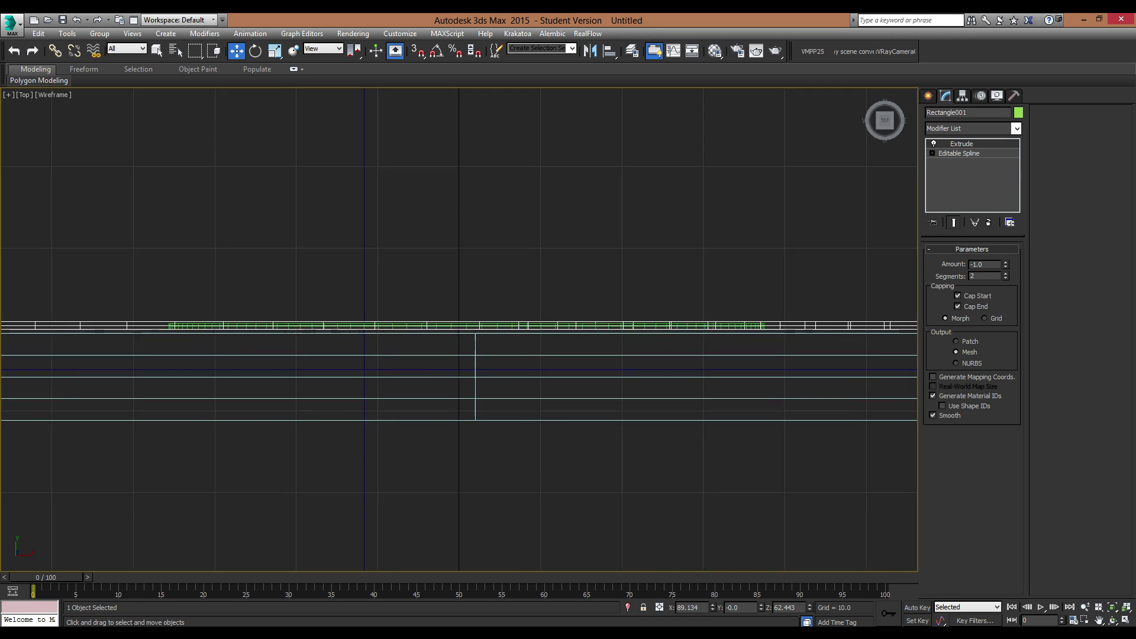
- Increase the small circle's extrusion to -2, and then to -2.5, so it protrudes beyond the merged shape
left_click(519, 326)
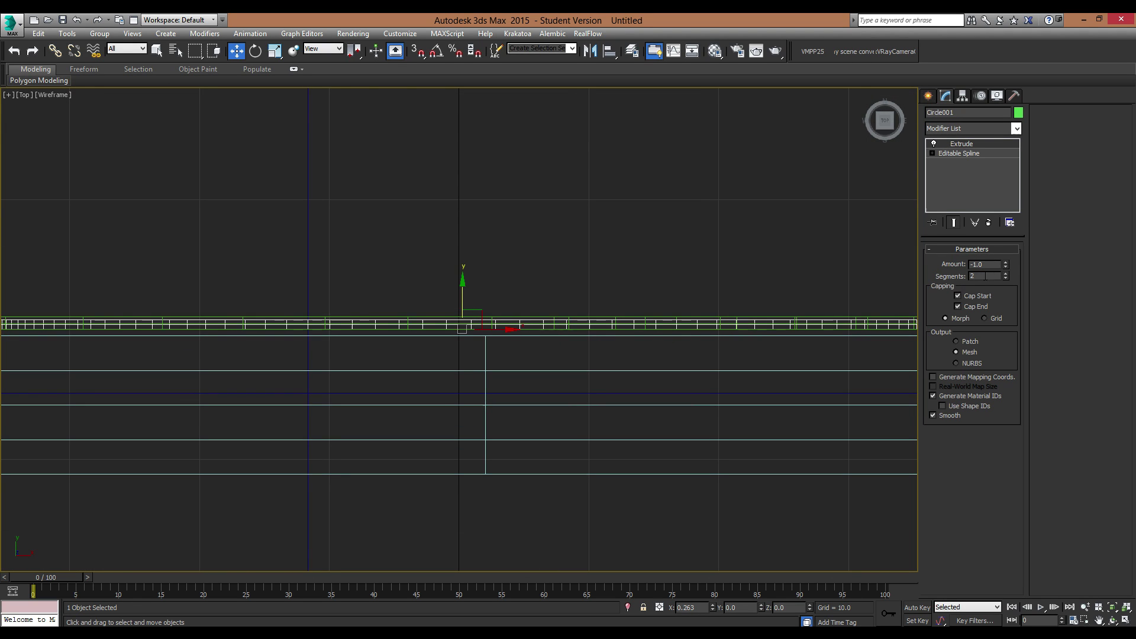
type("-2")
key("Return")
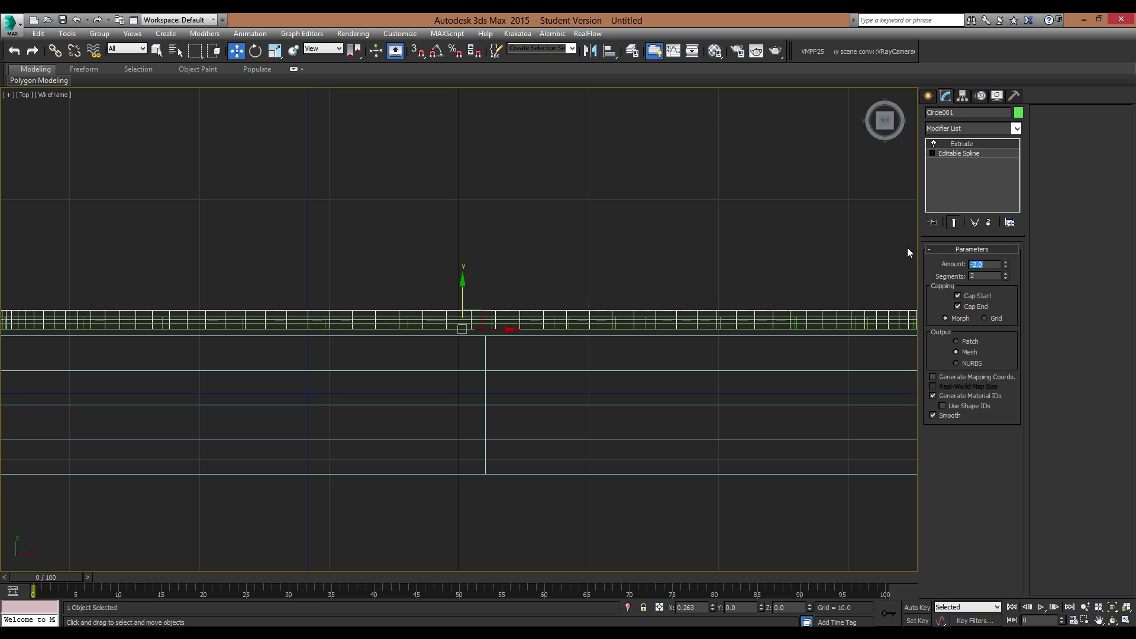
type("-2.5")
key("Return")
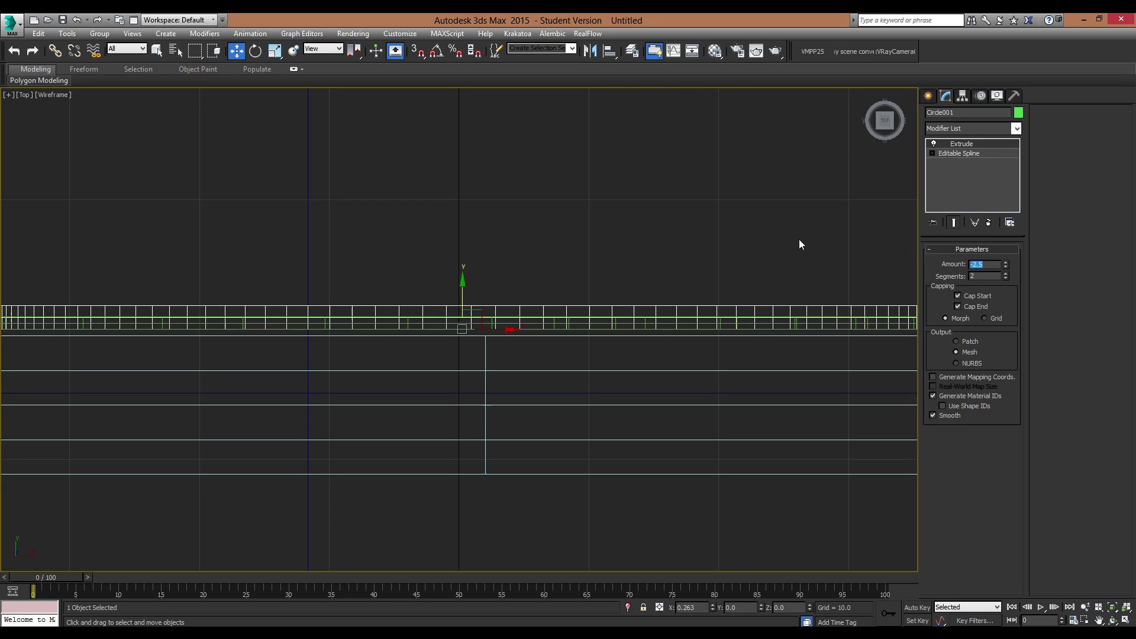
left_click(799, 240)
- In the perspective view, try rotating the merged shape and shifting it along X, and undo both changes
key("alt+w")
middle_click(751, 390)
key("alt+w")
middle_click_drag(615, 396, 466, 391, "alt")
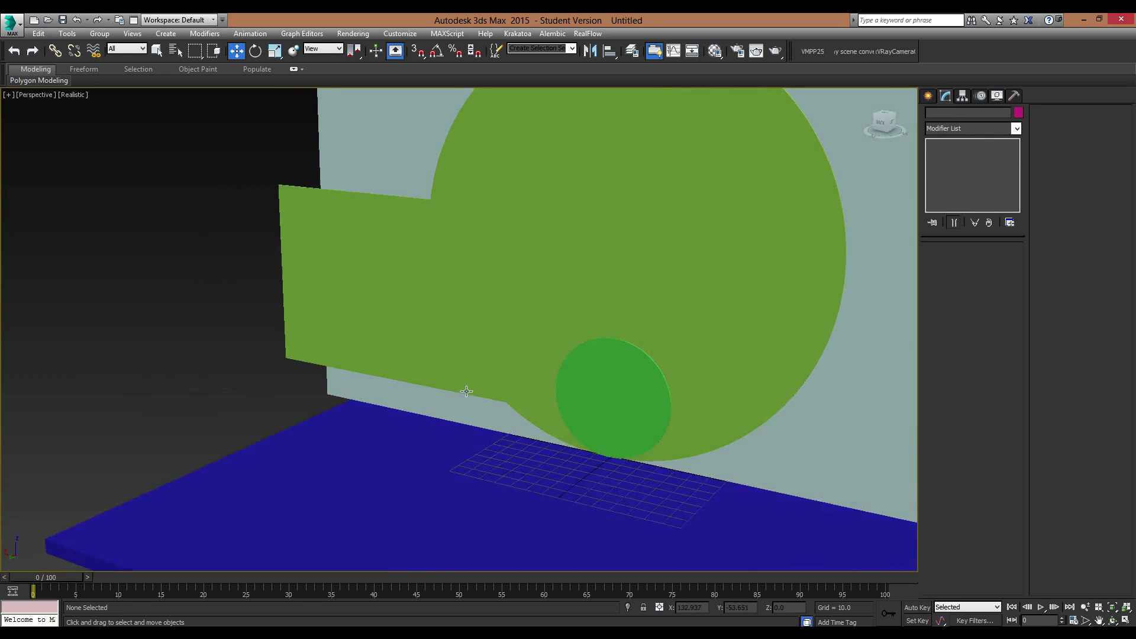
scroll(467, 391, "down", 5)
mouse_move(670, 413)
middle_mouse_down("alt")
mouse_move(672, 392)
mouse_move(877, 398)
mouse_move(720, 406)
mouse_move(778, 415)
mouse_move(689, 408)
middle_mouse_up("alt")
left_click(525, 287)
key("e")
left_click_drag(408, 299, 244, 167)
key("w")
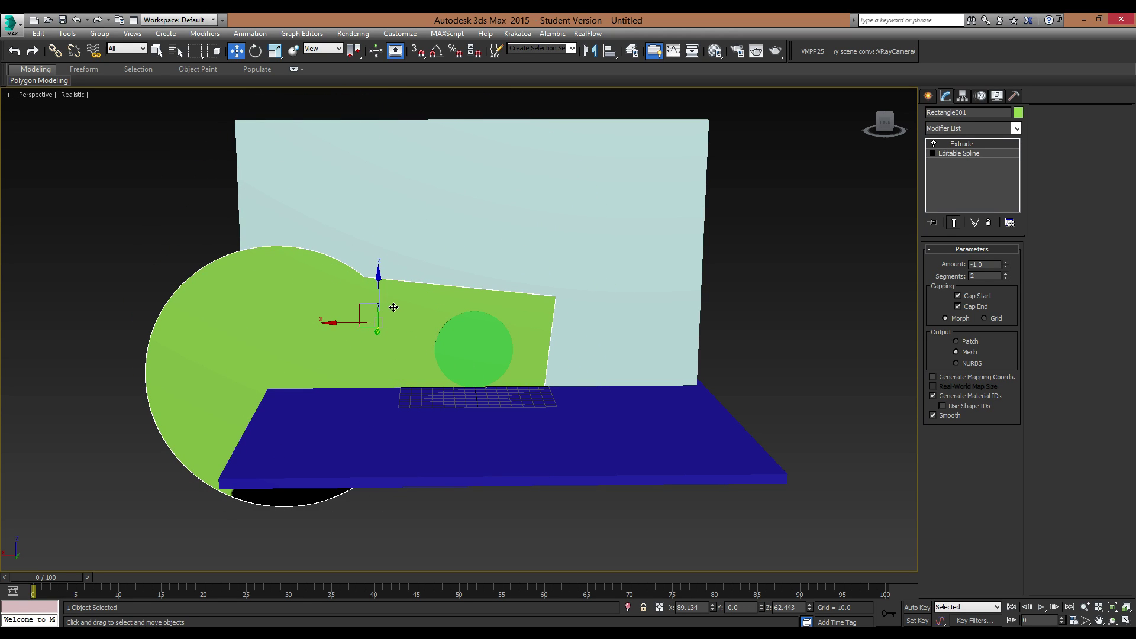
left_click_drag(334, 322, 425, 326)
key("ctrl+z")
key("ctrl+z")
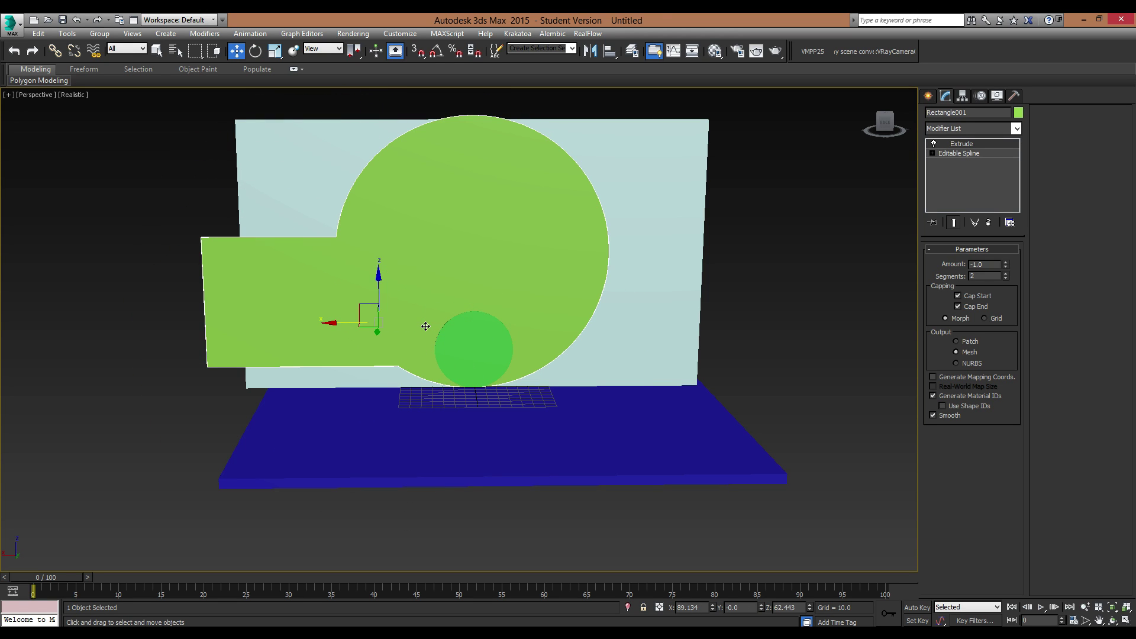
- In the top view, place a VRayPhysicalCamera in front of the back wall, aimed at the wall's centre with a target distance of about 236
key("alt+w")
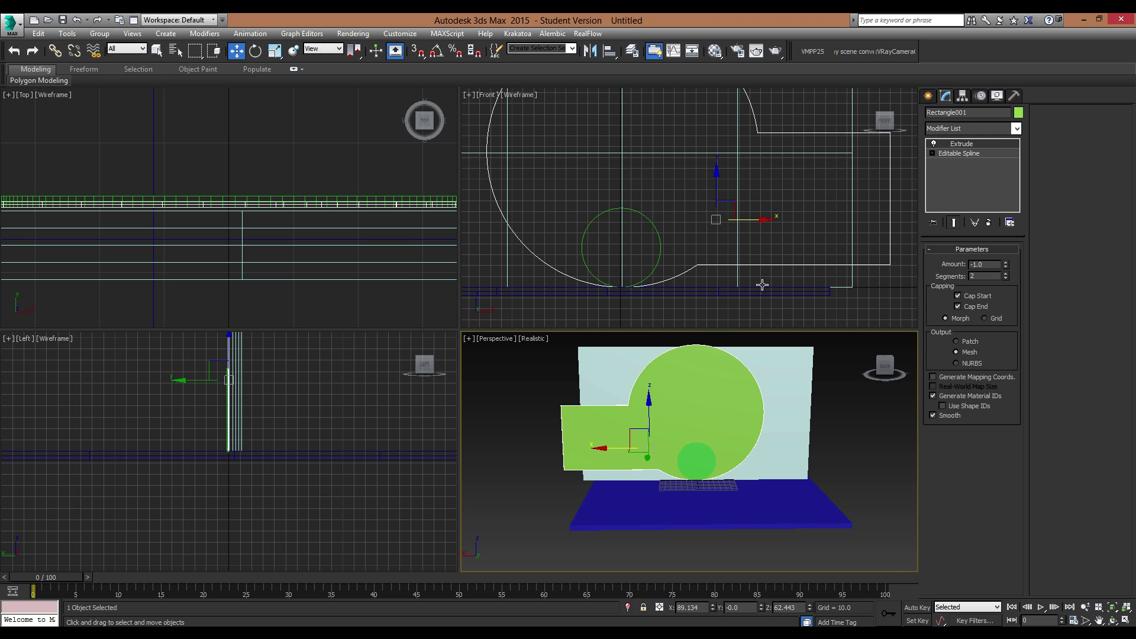
right_click(385, 245)
key("alt+w")
scroll(495, 314, "down", 8)
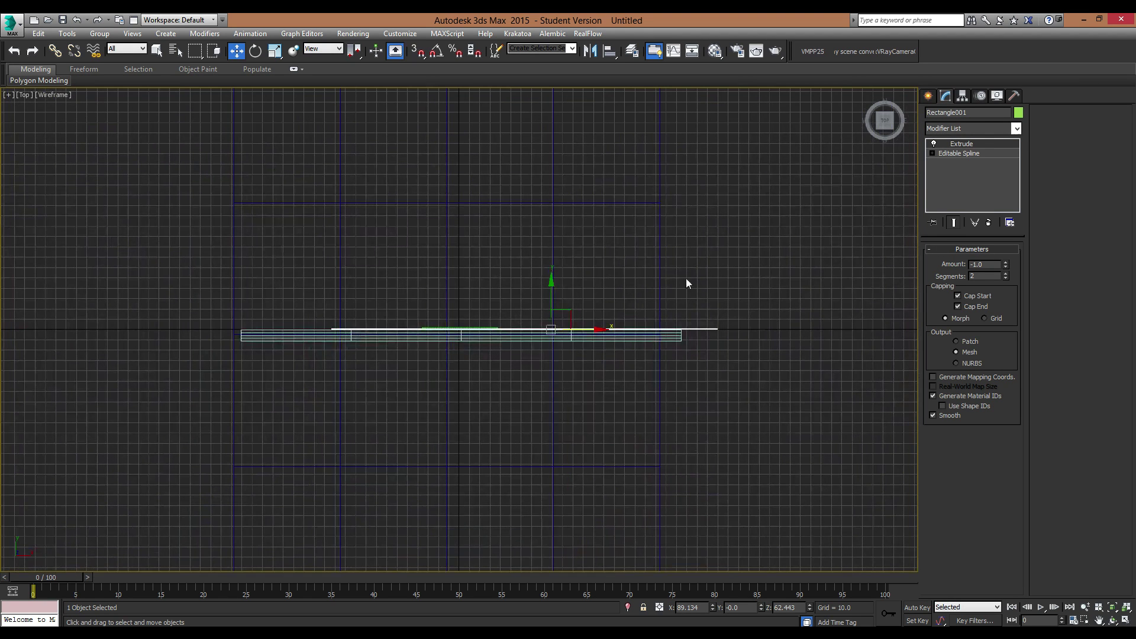
left_click(928, 96)
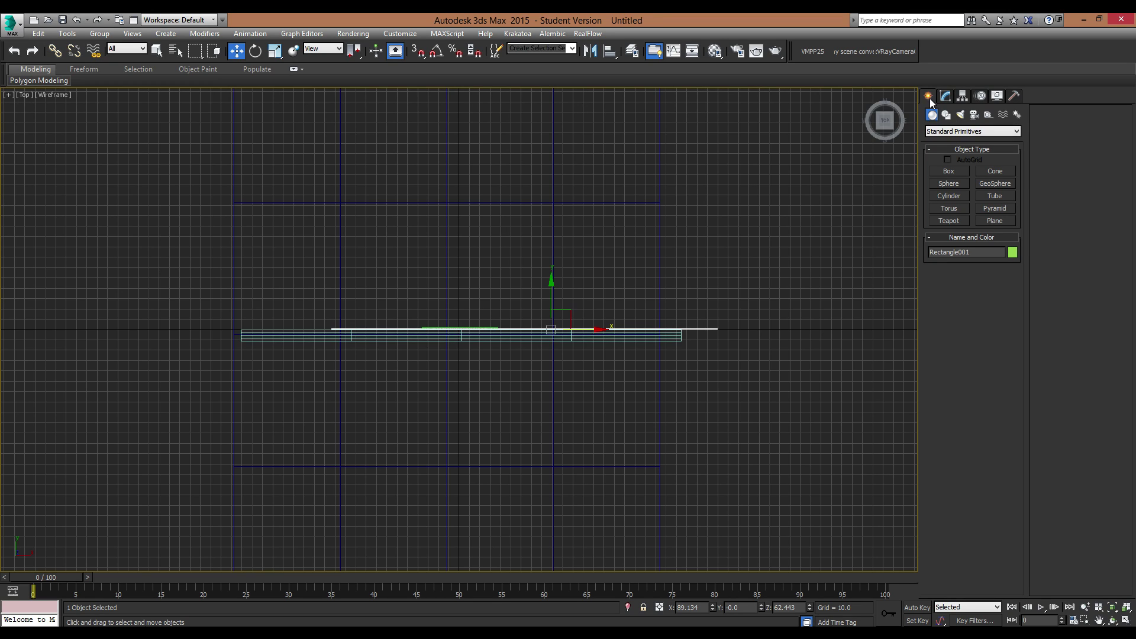
left_click(973, 114)
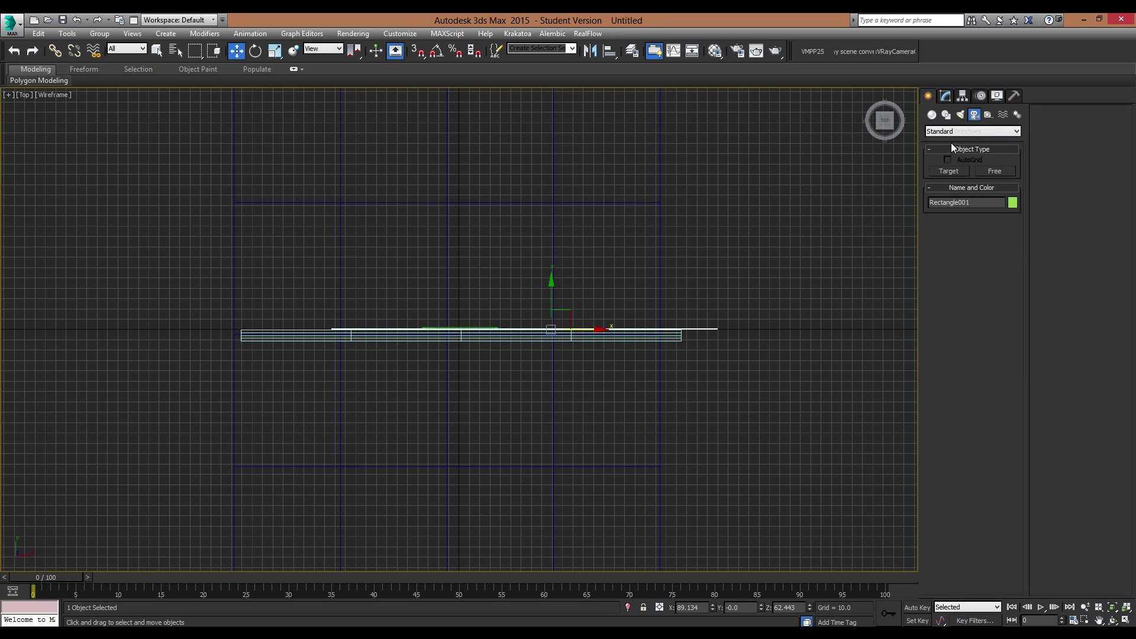
left_click(951, 133)
left_click(954, 157)
left_click(996, 171)
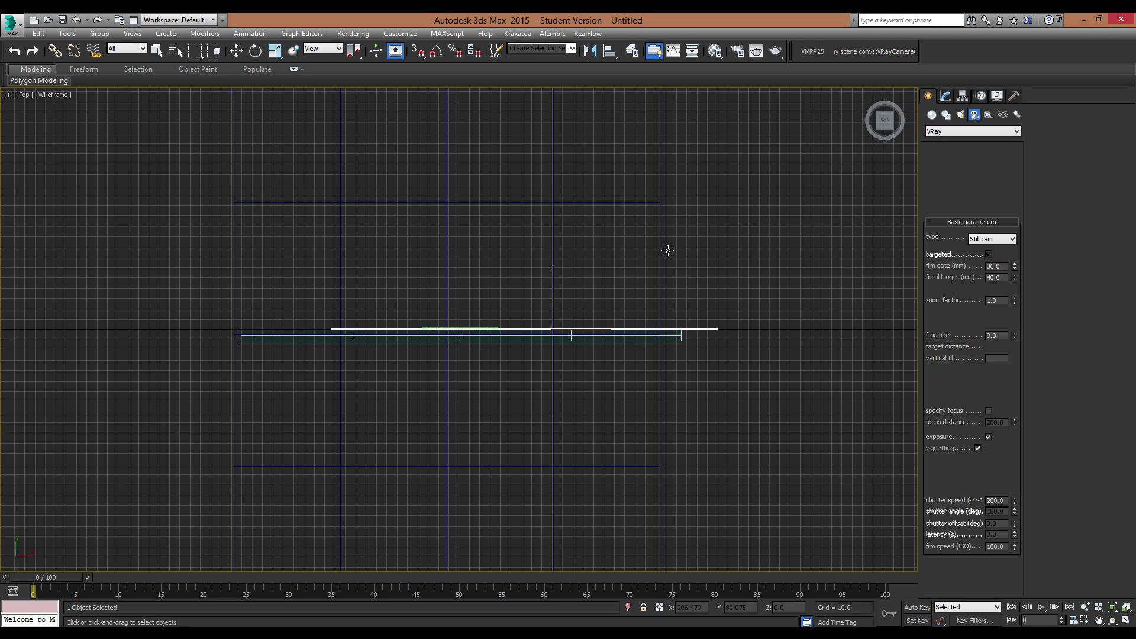
left_click_drag(602, 121, 464, 319)
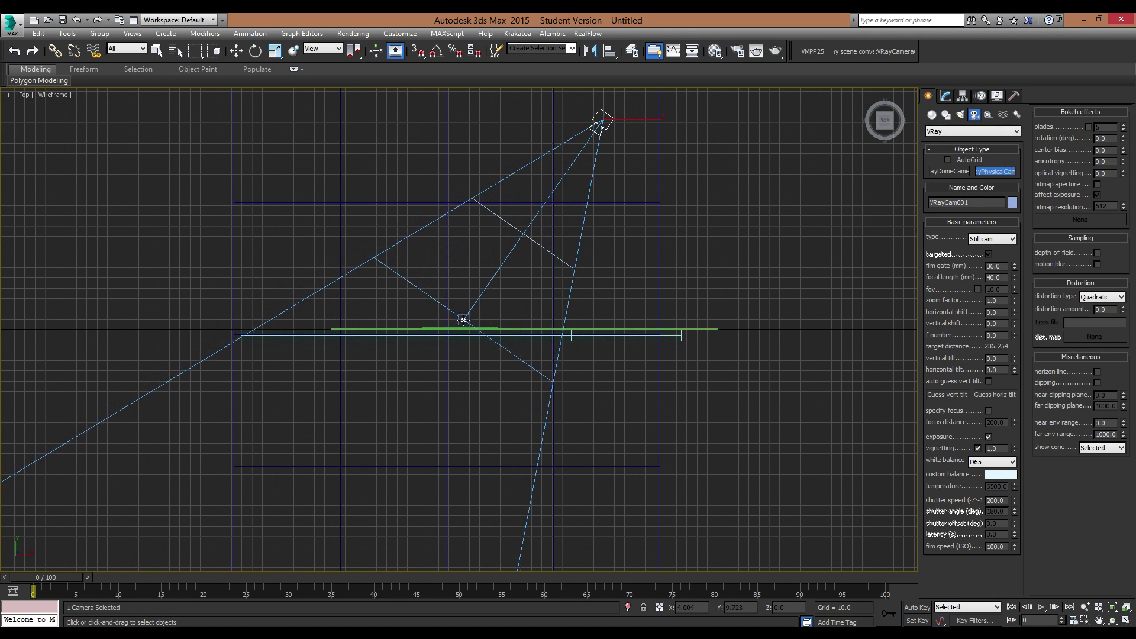
- Show the perspective view through the new V-Ray camera and orbit the camera to look down at the circle and floor from an angle
right_click(753, 264)
key("alt+w")
right_click(750, 430)
key("alt+w")
key("c")
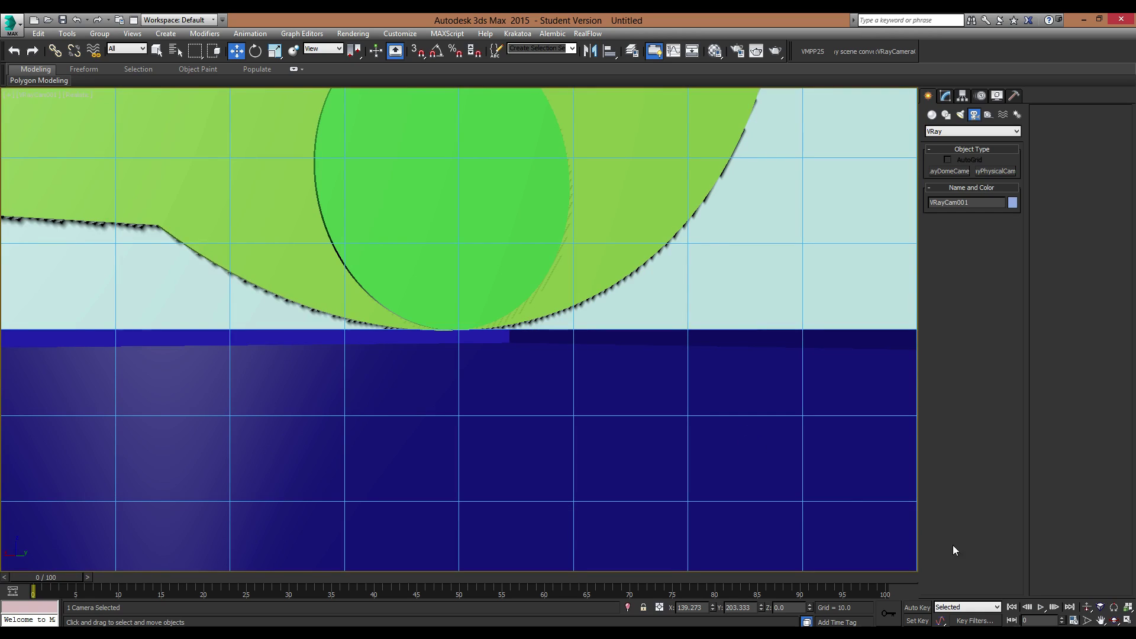
left_click(1114, 620)
left_click_drag(464, 337, 606, 393)
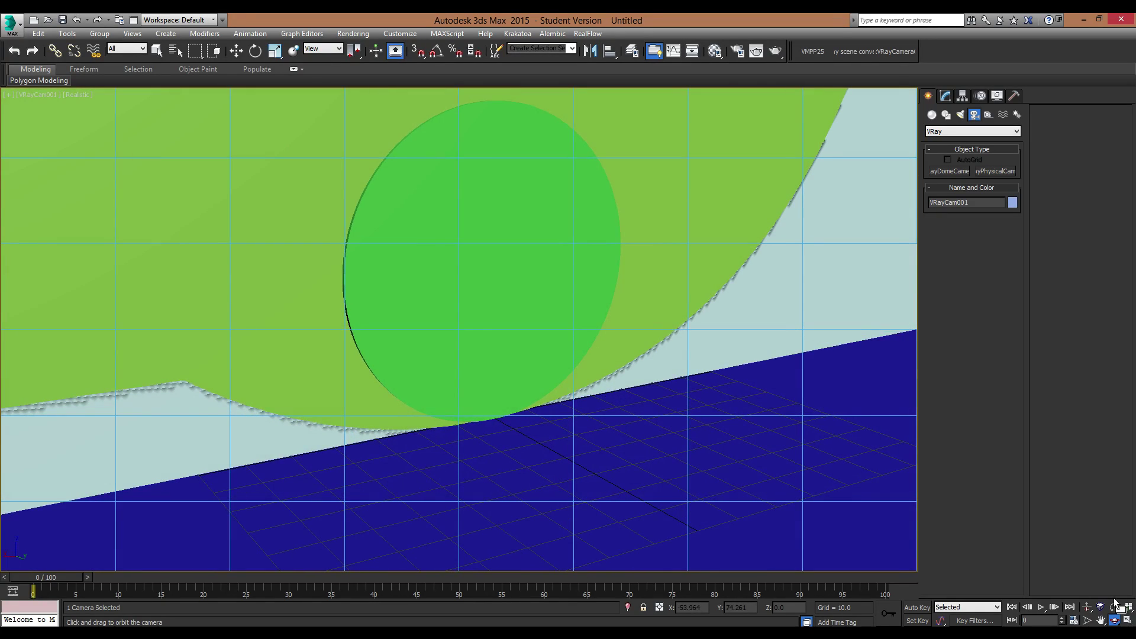
key("w")
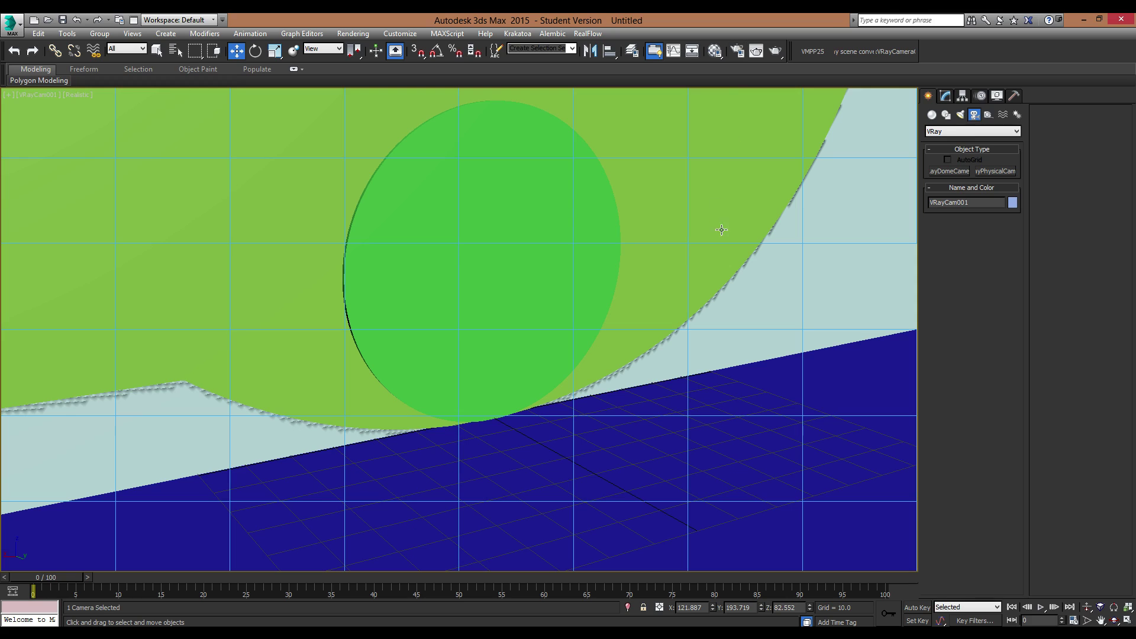
- Assign V-Ray Adv 3.20.02 as the production renderer in the render setup
left_click(792, 322)
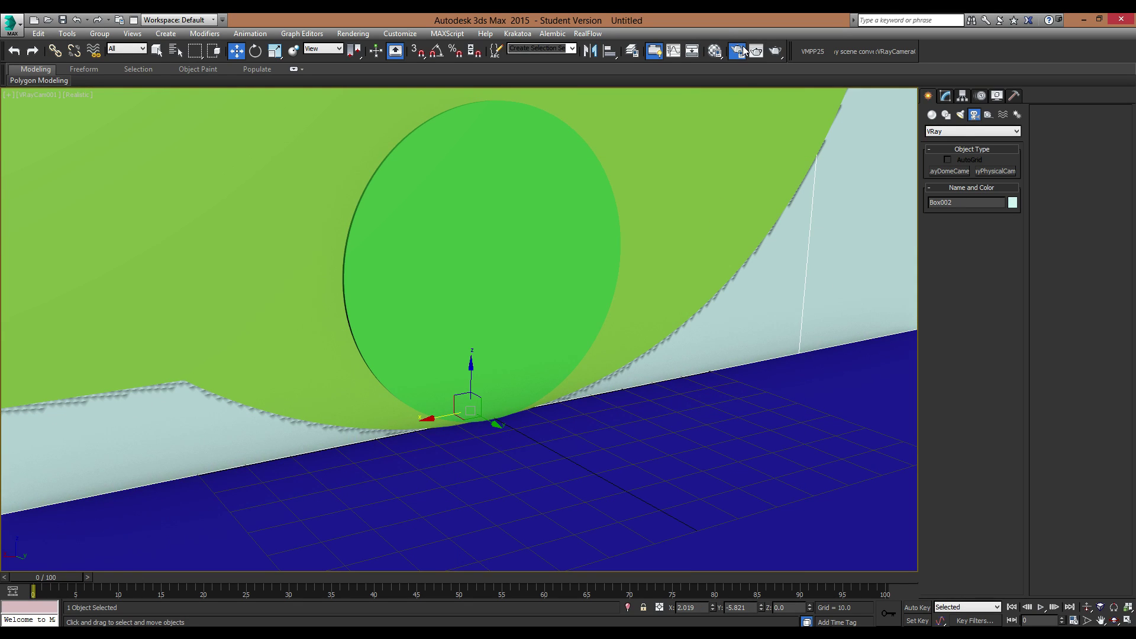
left_click_drag(824, 154, 791, 145)
left_click_drag(858, 447, 883, 213)
left_click(807, 458)
left_click(879, 407)
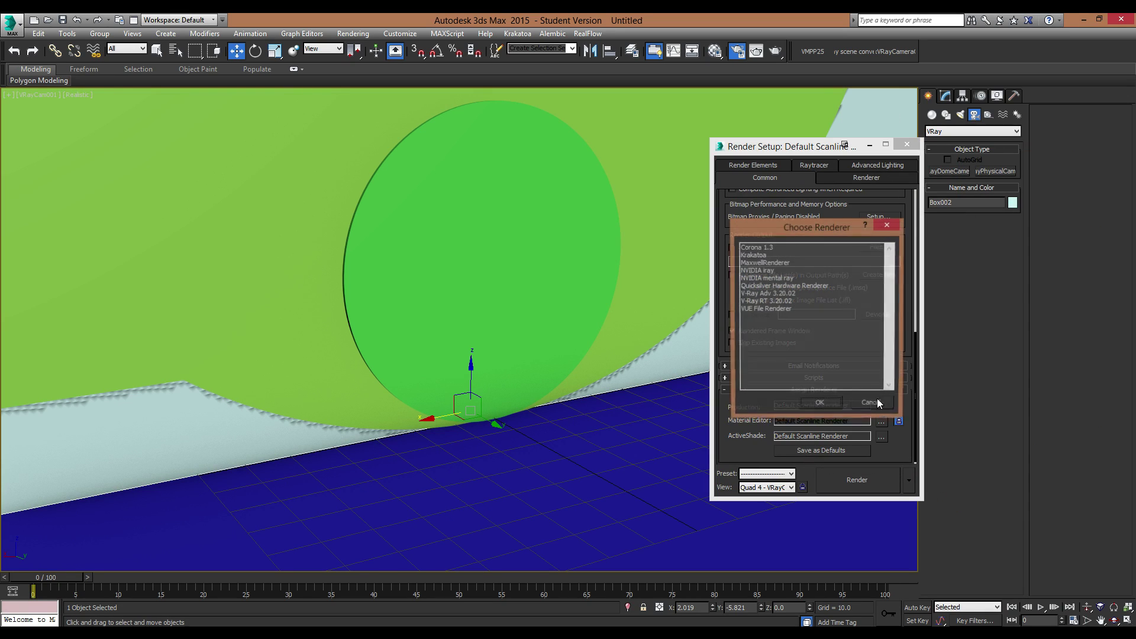
left_click(769, 302)
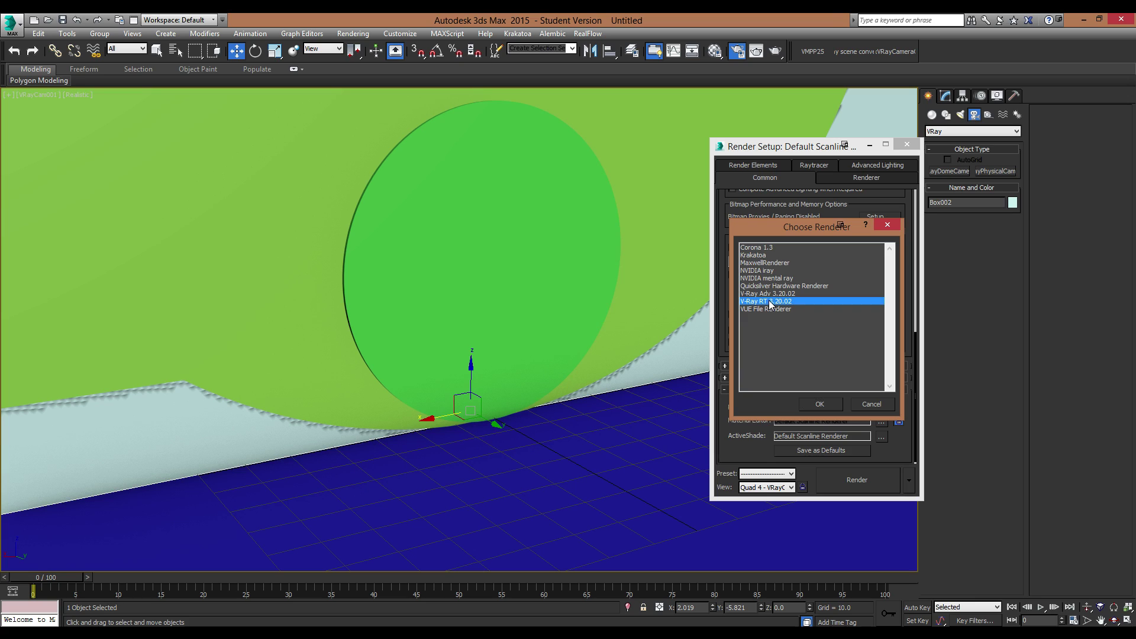
left_click(791, 294)
left_click(819, 404)
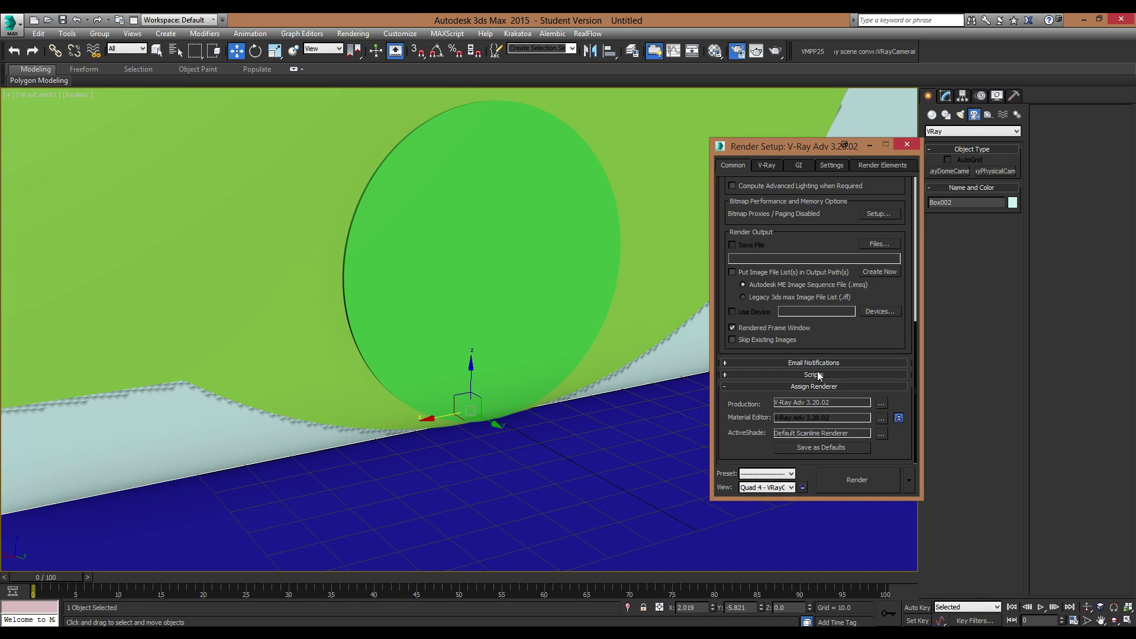
left_click(906, 145)
- Change the first sample material to VRayMtl, finding it in the material browser with the search text "vray"
left_click(589, 203)
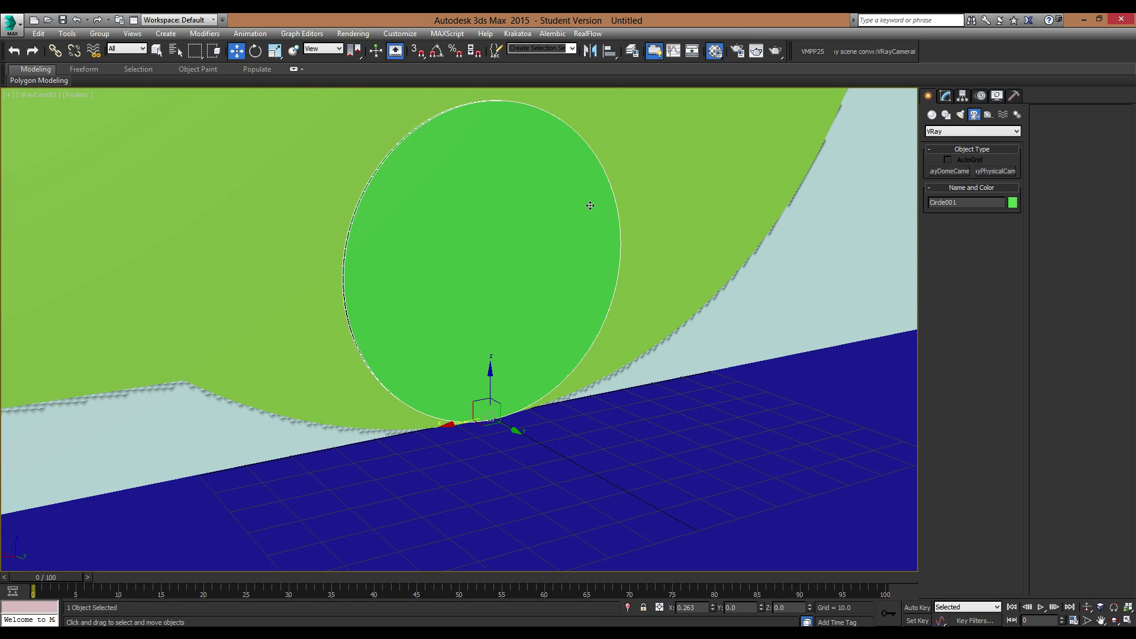
key("m")
left_click(802, 260)
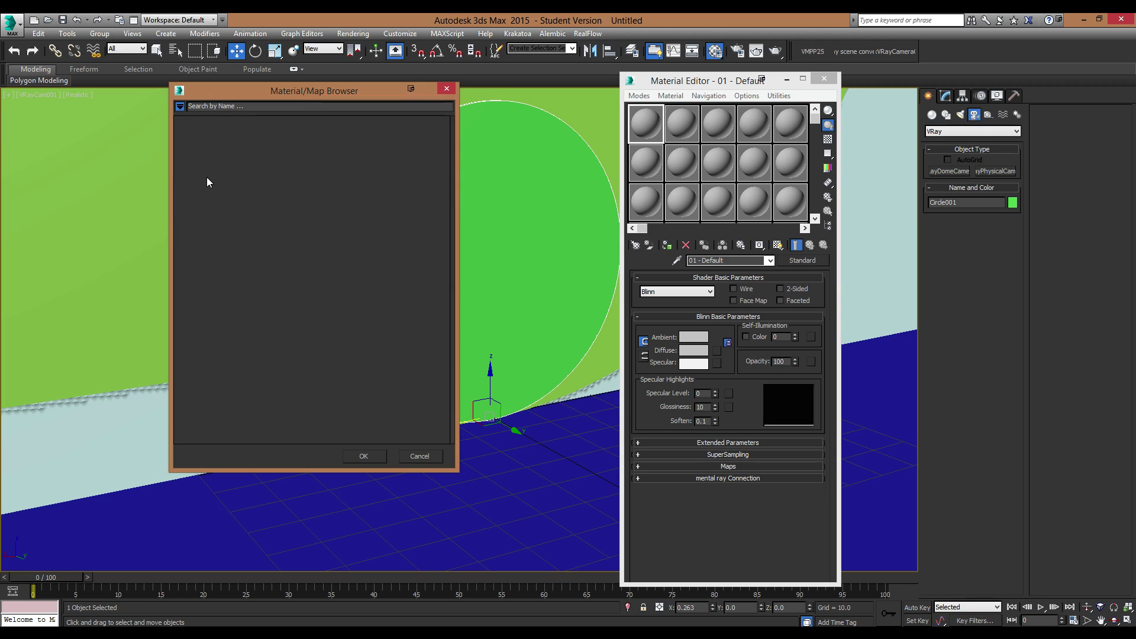
left_click(180, 106)
left_click(224, 210)
left_click(221, 108)
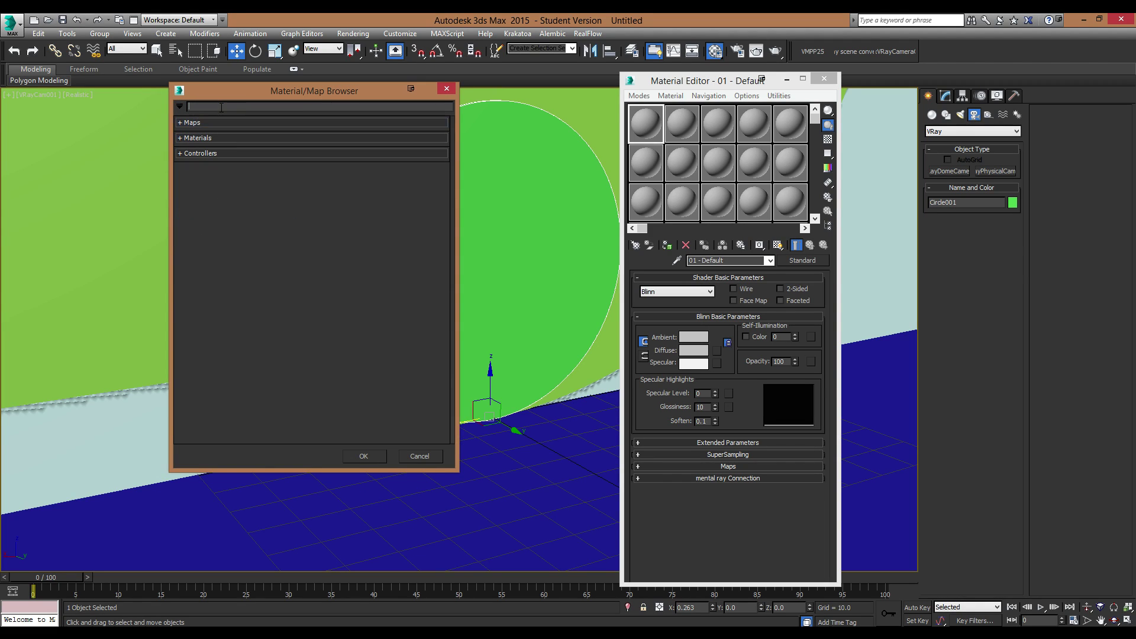
type("vray")
double_click(208, 155)
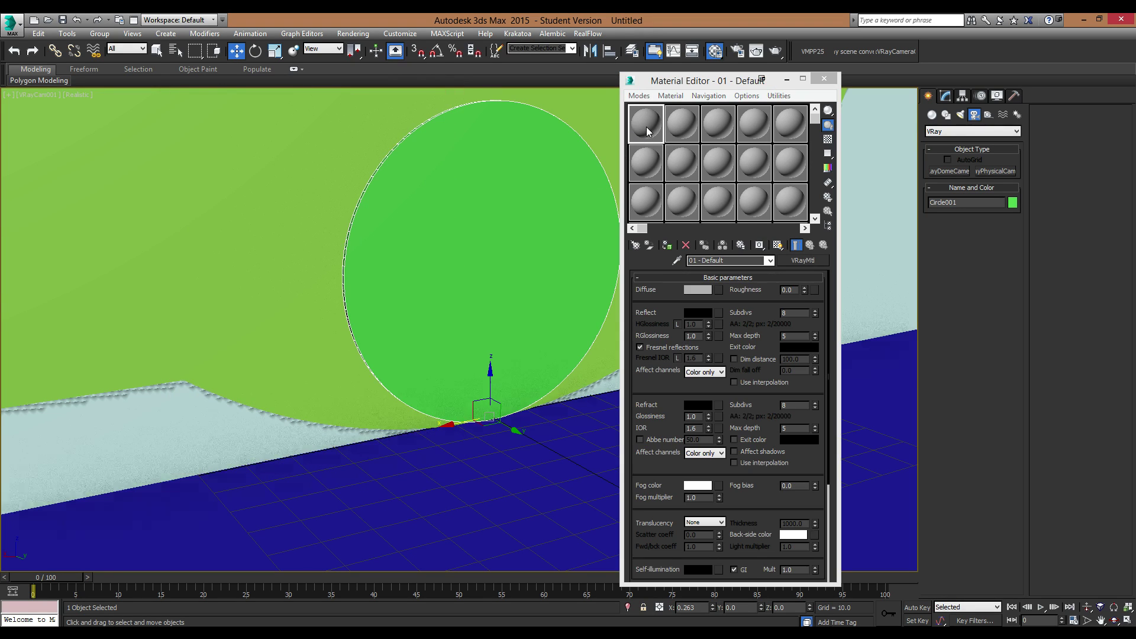
- Give the V-Ray material a dark grey reflection colour and set its reflection glossiness to 0.86
left_click(698, 313)
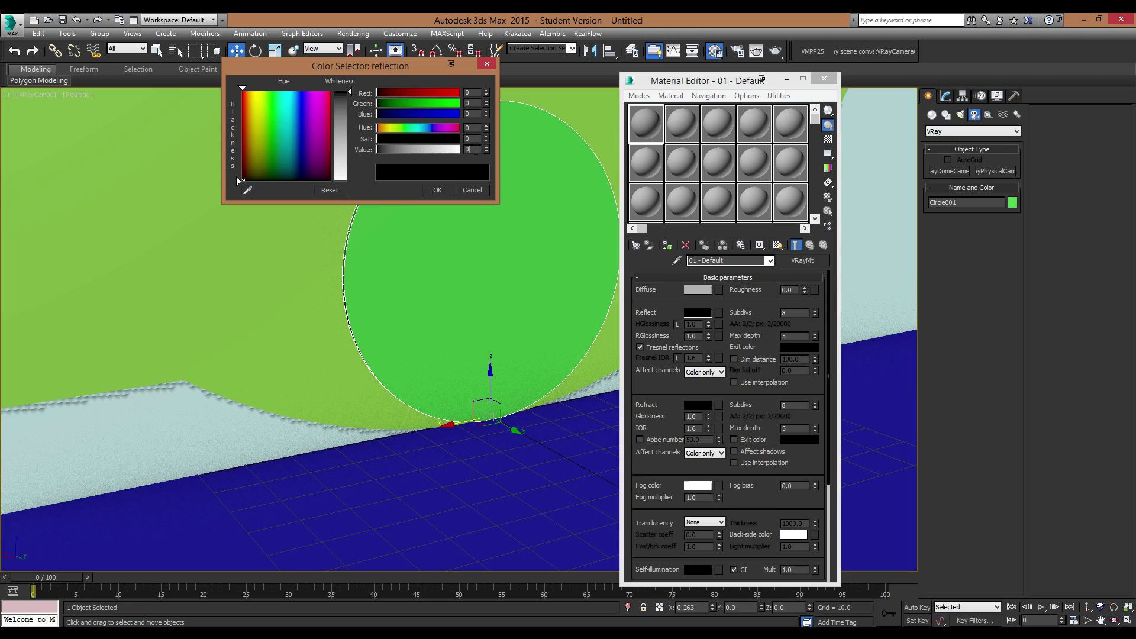
type("50")
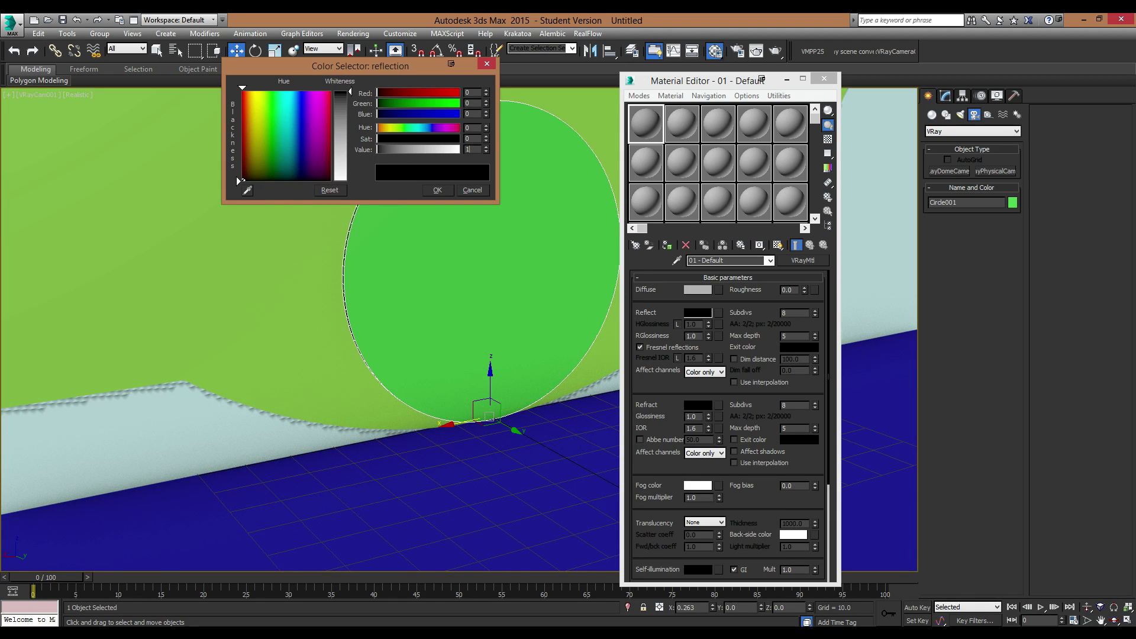
key("Return")
left_click(444, 193)
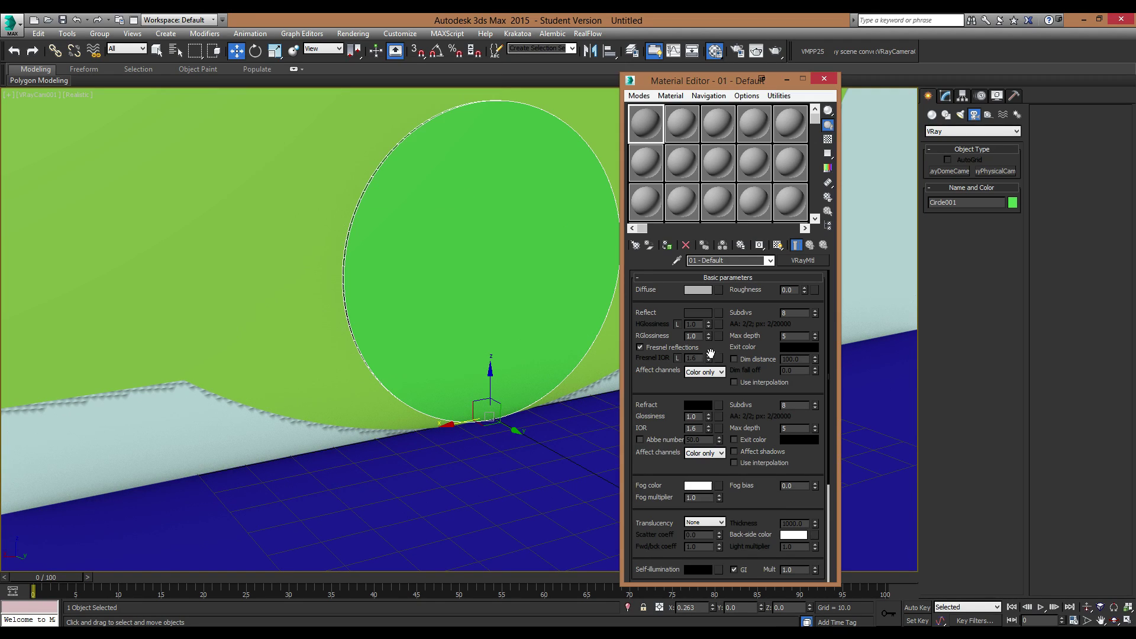
type("0.86")
- Copy the reflective V-Ray material into the next three sample slots
left_click(689, 137)
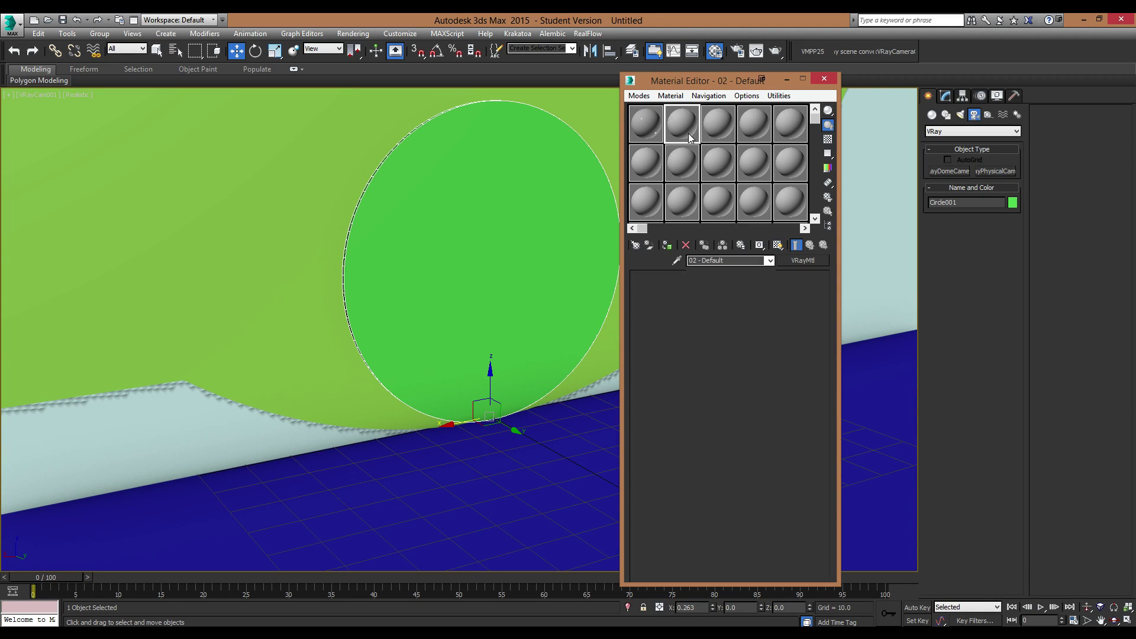
left_click(710, 126)
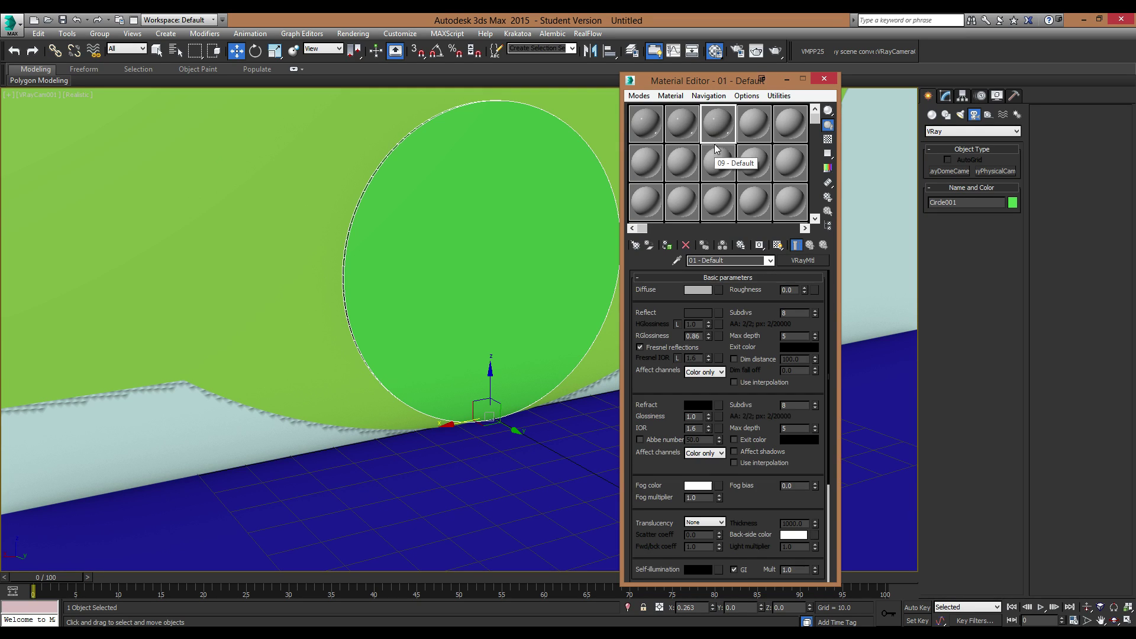
left_click(754, 121)
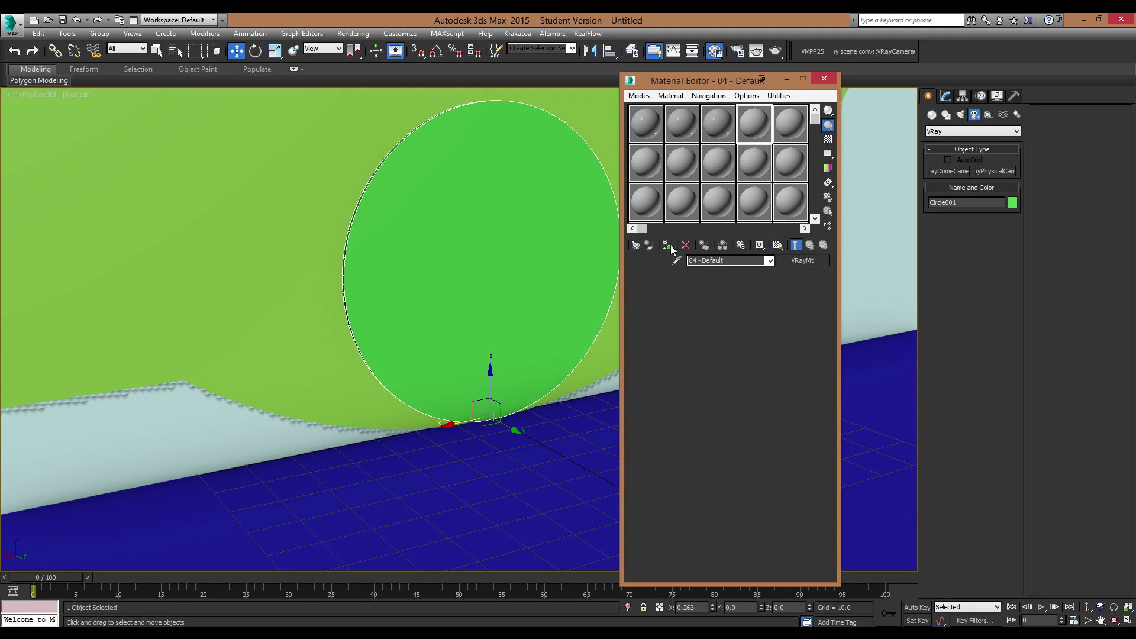
- Rename the first material as "floor"
left_click(651, 123)
left_click(727, 261)
type("floor")
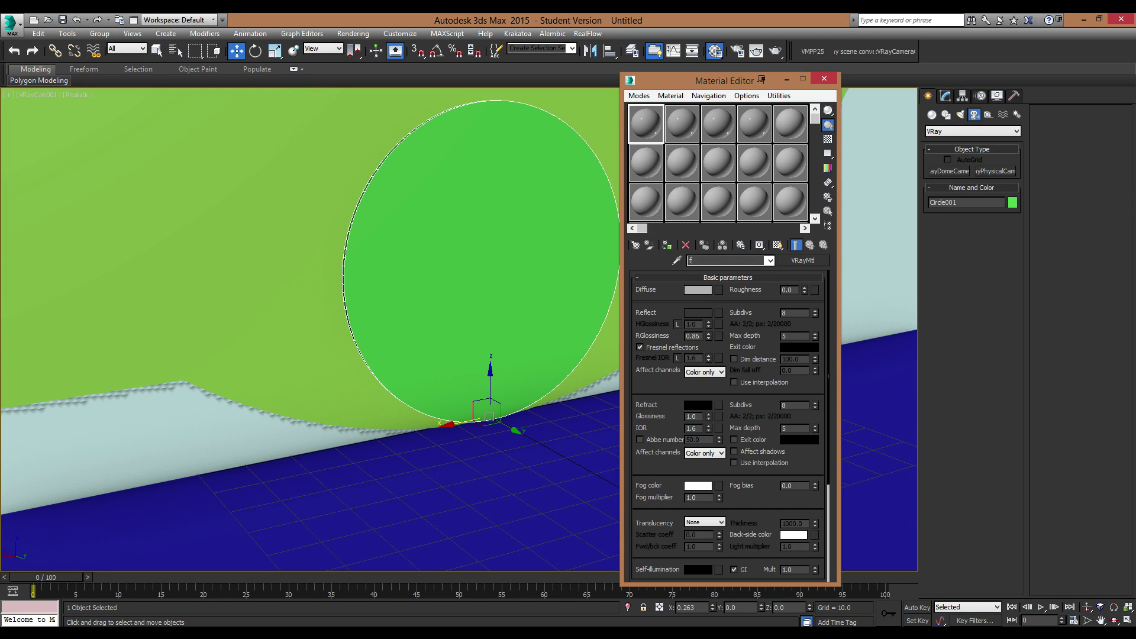
- Set the floor material's diffuse colour to a dark grey of value 66 and apply the material to the floor box
left_click(699, 290)
left_click_drag(426, 150, 397, 152)
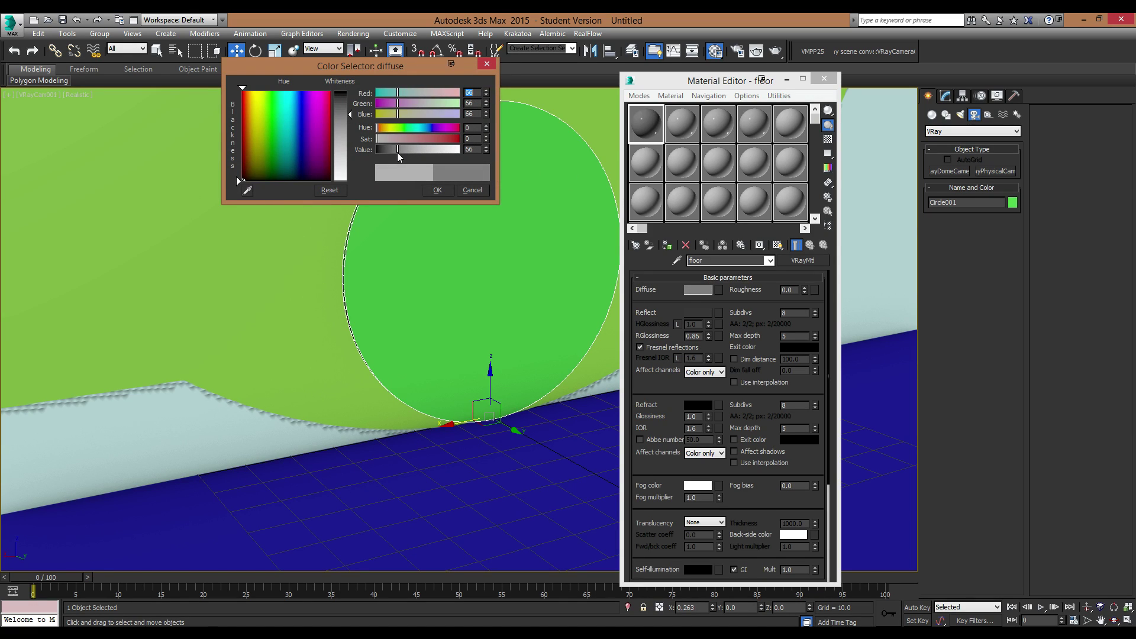
left_click(437, 190)
left_click_drag(646, 124, 612, 476)
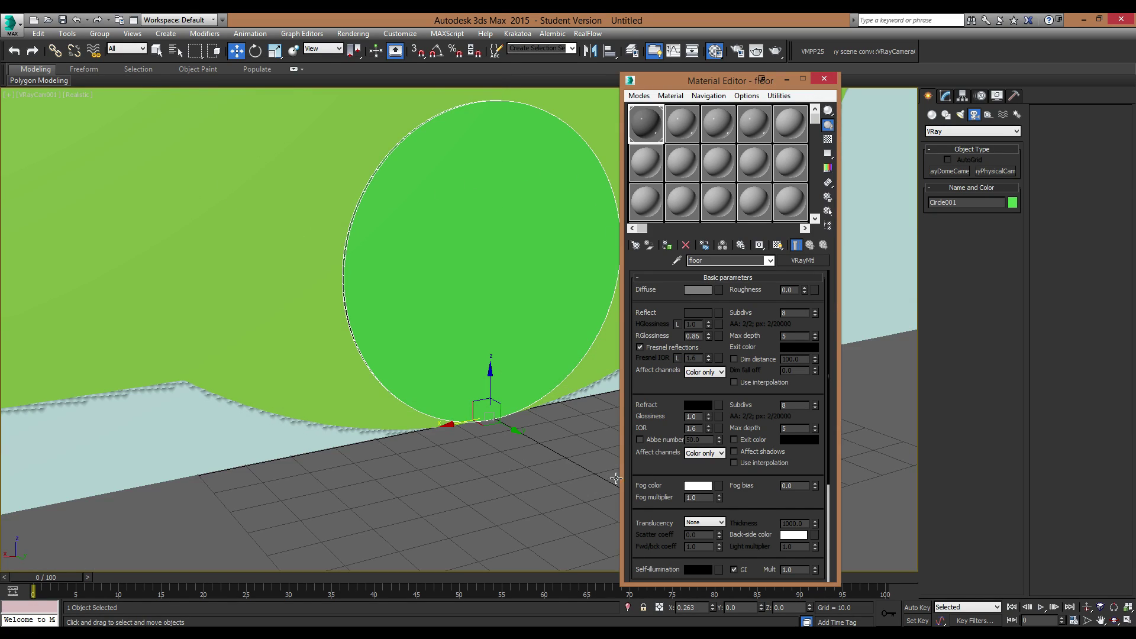
- Rename the second sample material as "wall"
left_click(682, 124)
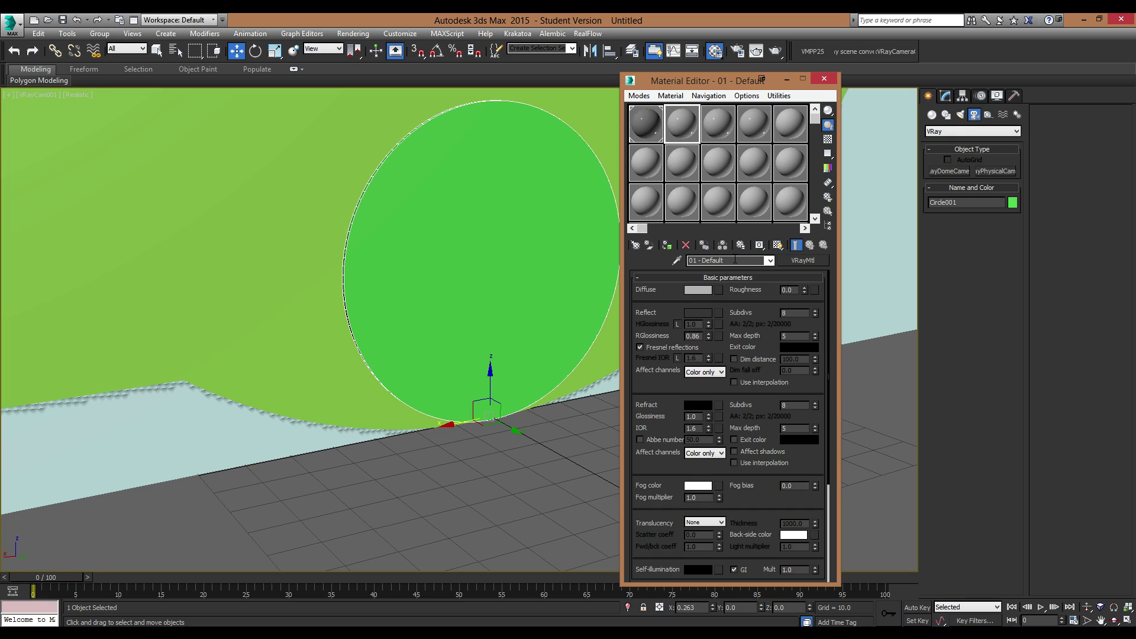
double_click(706, 261)
type("wall")
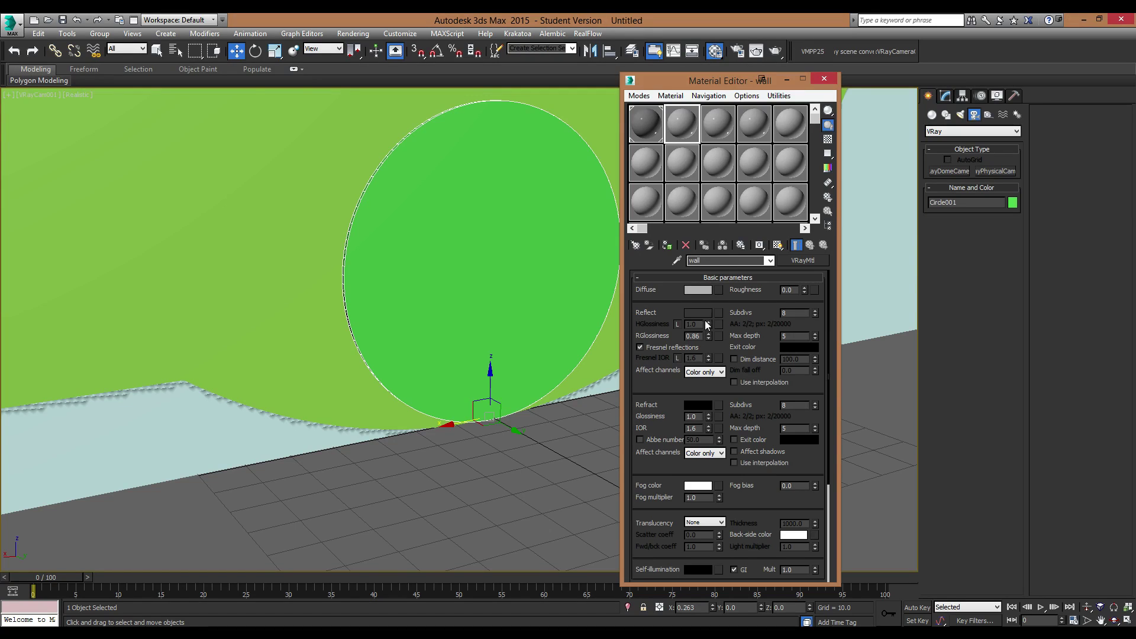
- Give the wall material a saturated blue diffuse colour and apply it to the back wall box
left_click(701, 290)
left_click_drag(416, 93, 389, 104)
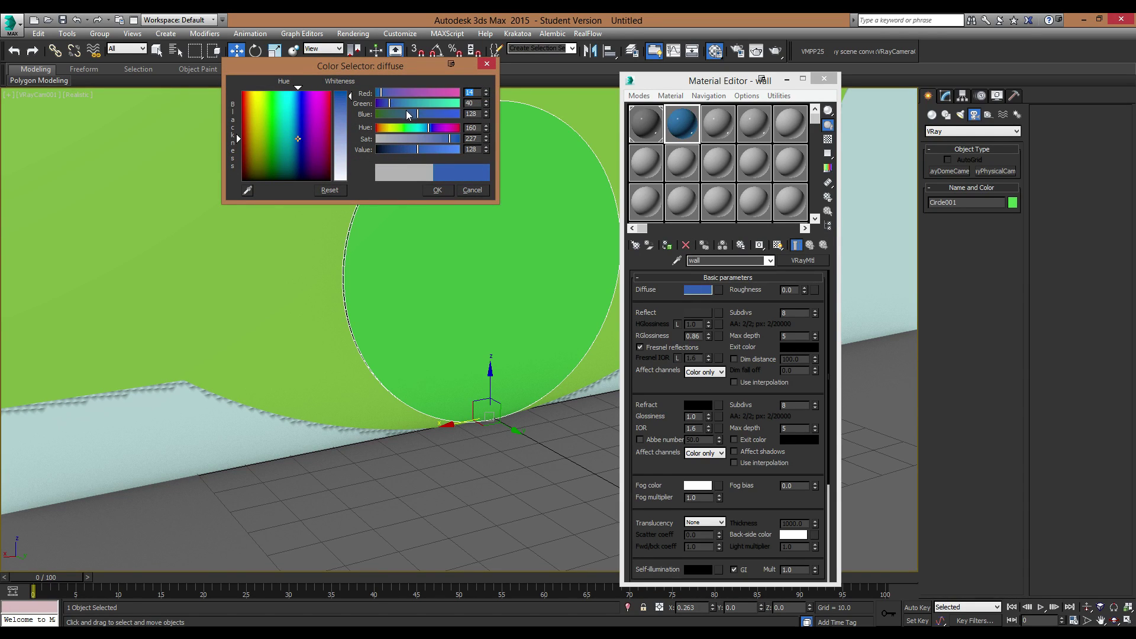
left_click(431, 131)
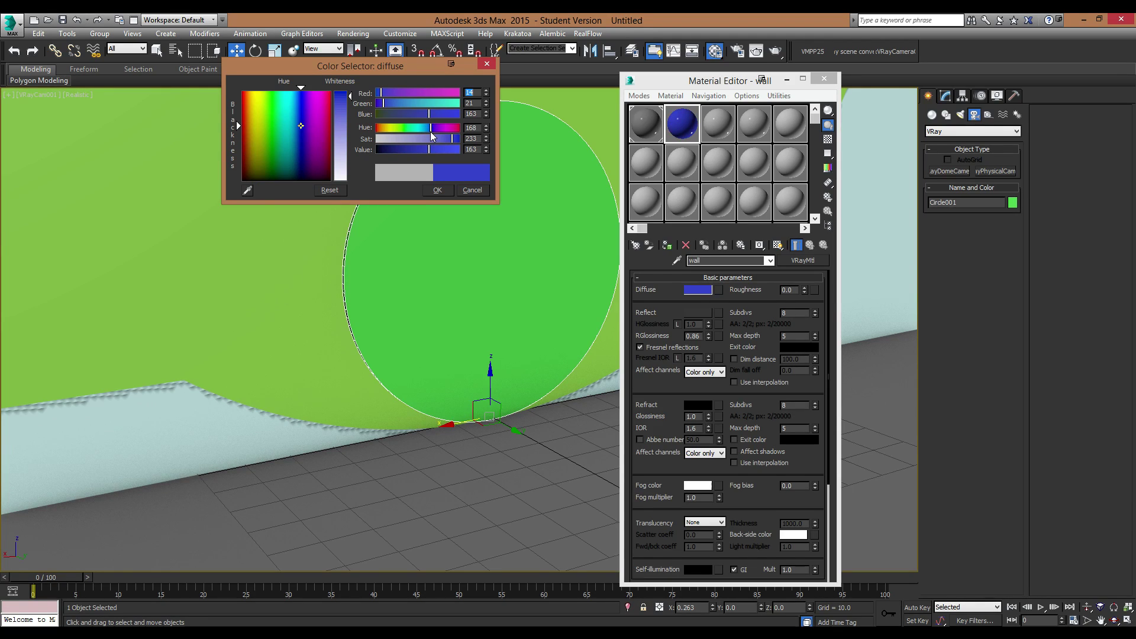
mouse_move(386, 103)
left_mouse_down()
mouse_move(395, 103)
mouse_move(377, 94)
mouse_move(389, 104)
left_mouse_up()
left_click(437, 189)
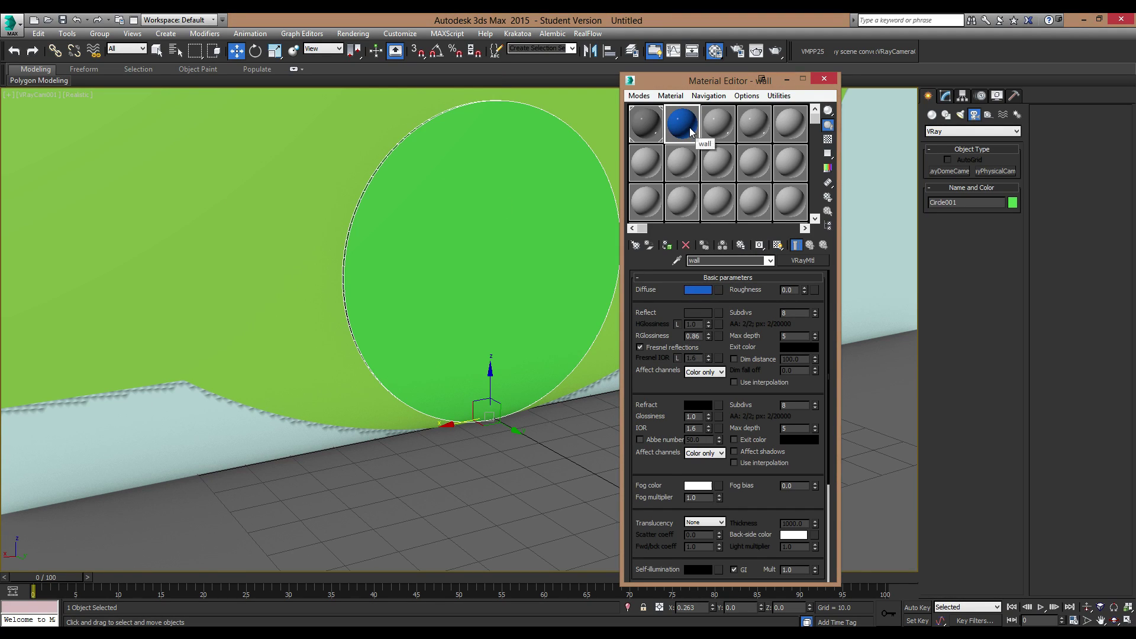
left_click(718, 124)
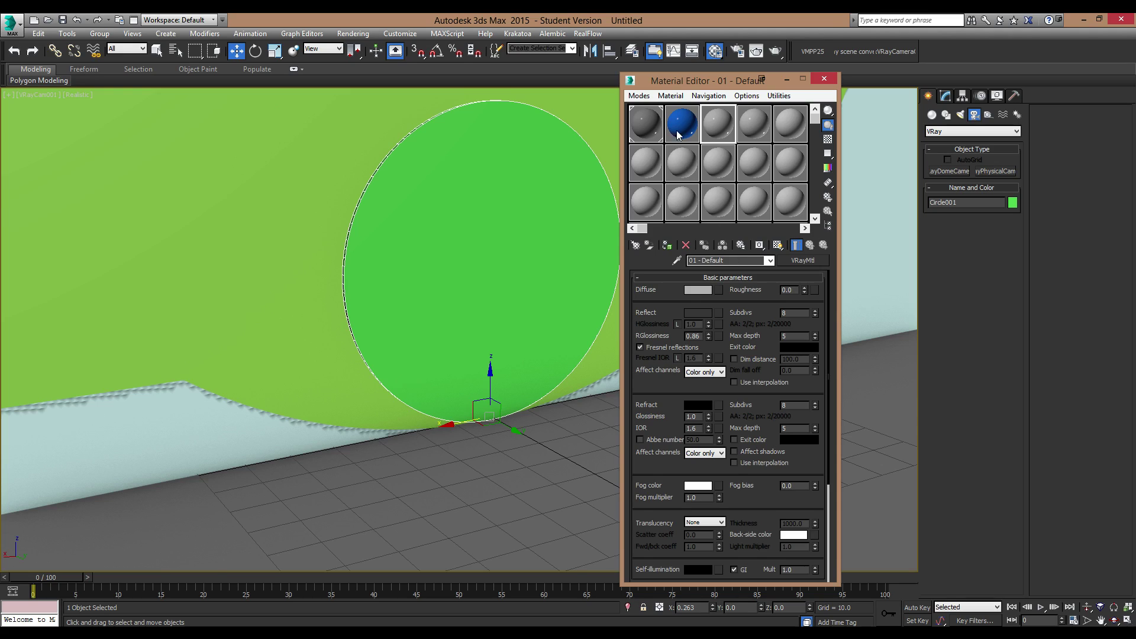
left_click_drag(678, 135, 246, 429)
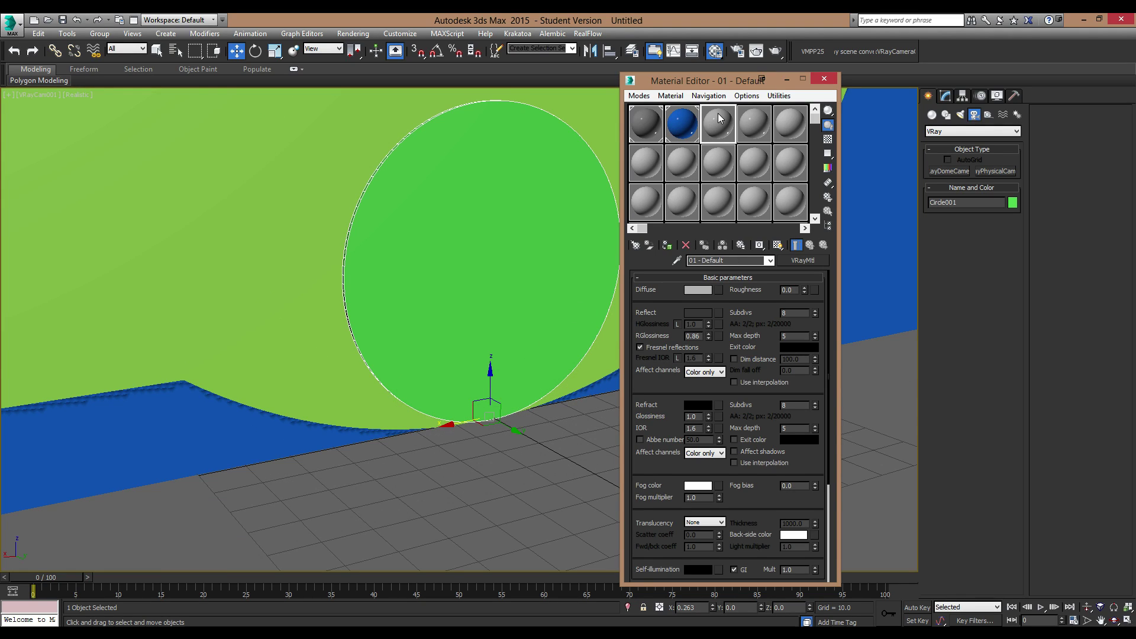
- Rename the third sample material as "green circle"
triple_click(731, 260)
type("gree")
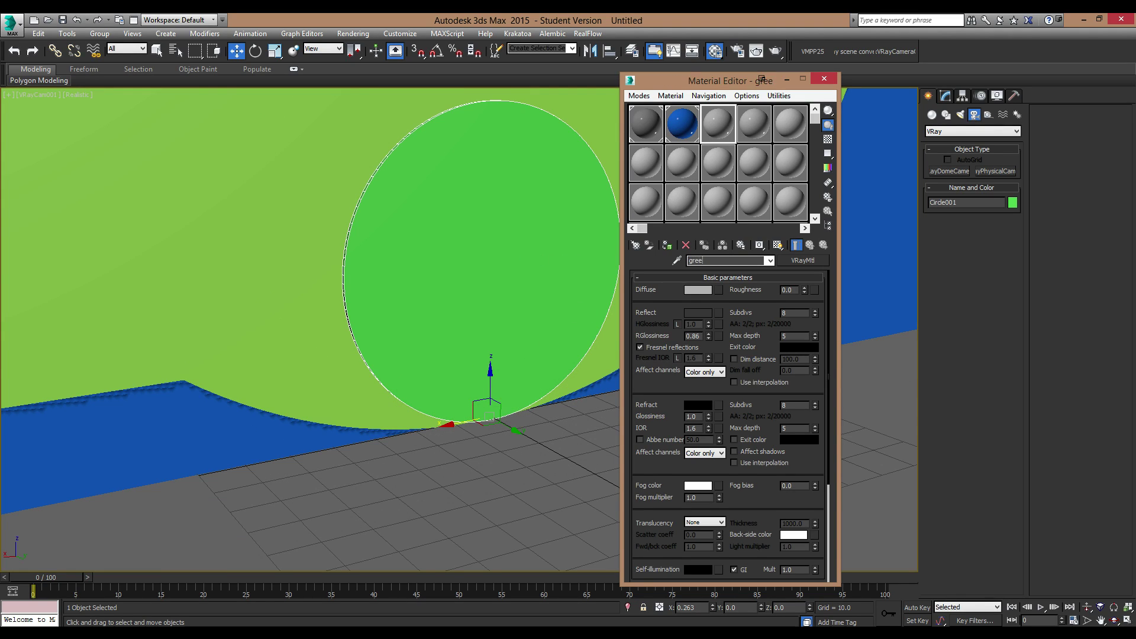
type("n circle")
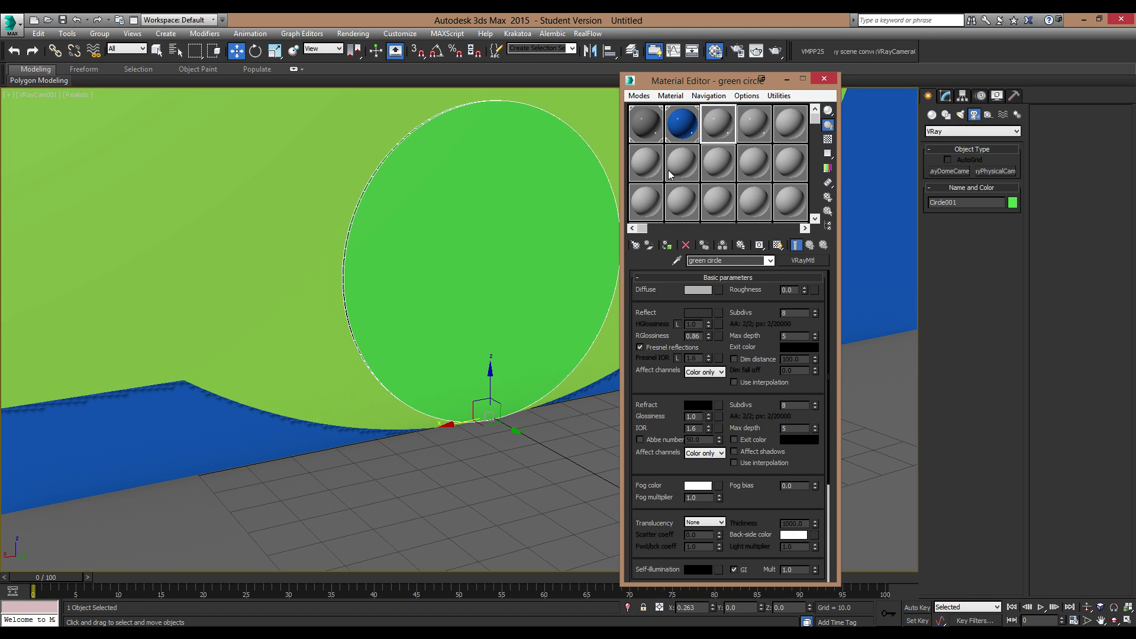
- Give the green circle material a saturated green diffuse colour with hue 91, saturation 247 and value 128
left_click(704, 290)
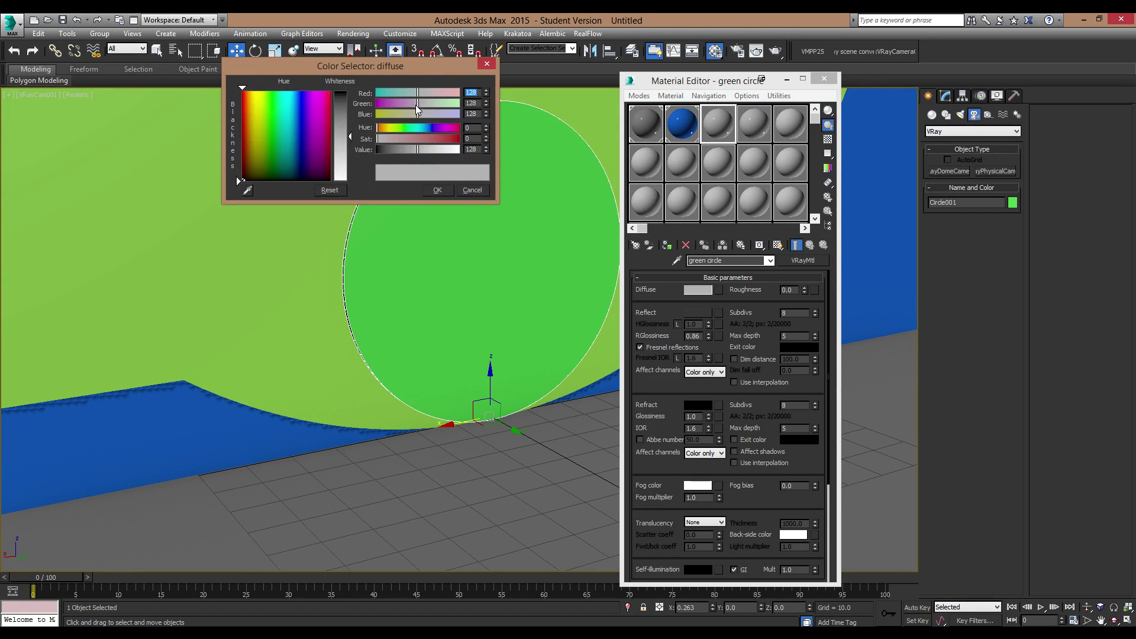
left_click(406, 127)
left_click_drag(407, 139, 456, 140)
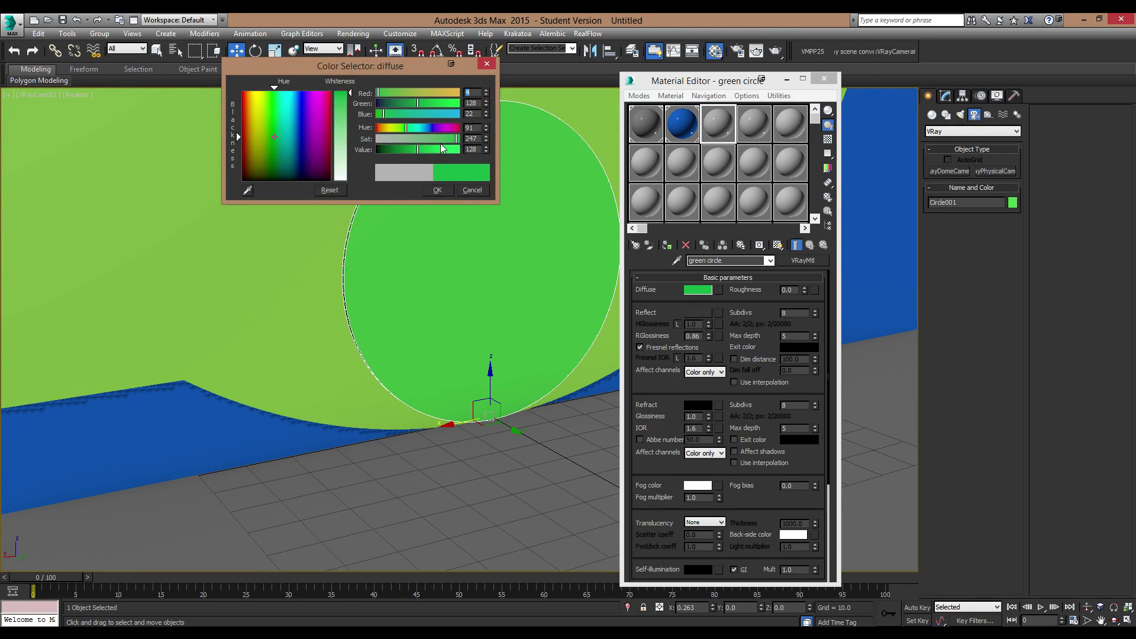
left_click(431, 190)
- Name the fourth sample material "outter piece" and give it a pink diffuse colour of RGB 255, 71, 128
left_click(754, 124)
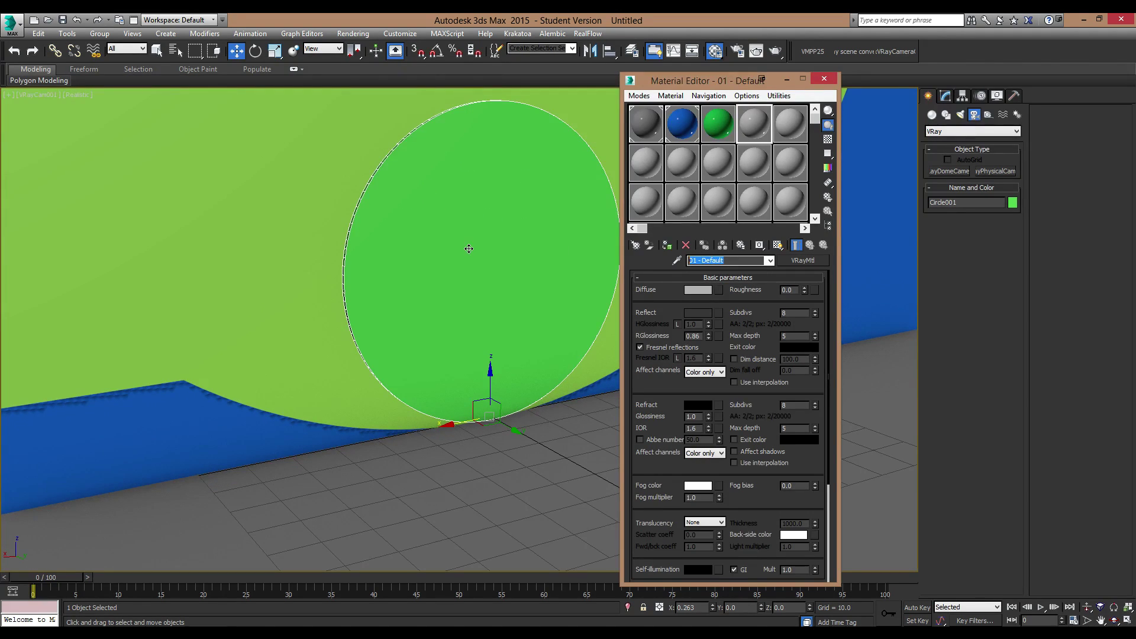
type("outter piece")
left_click(695, 287)
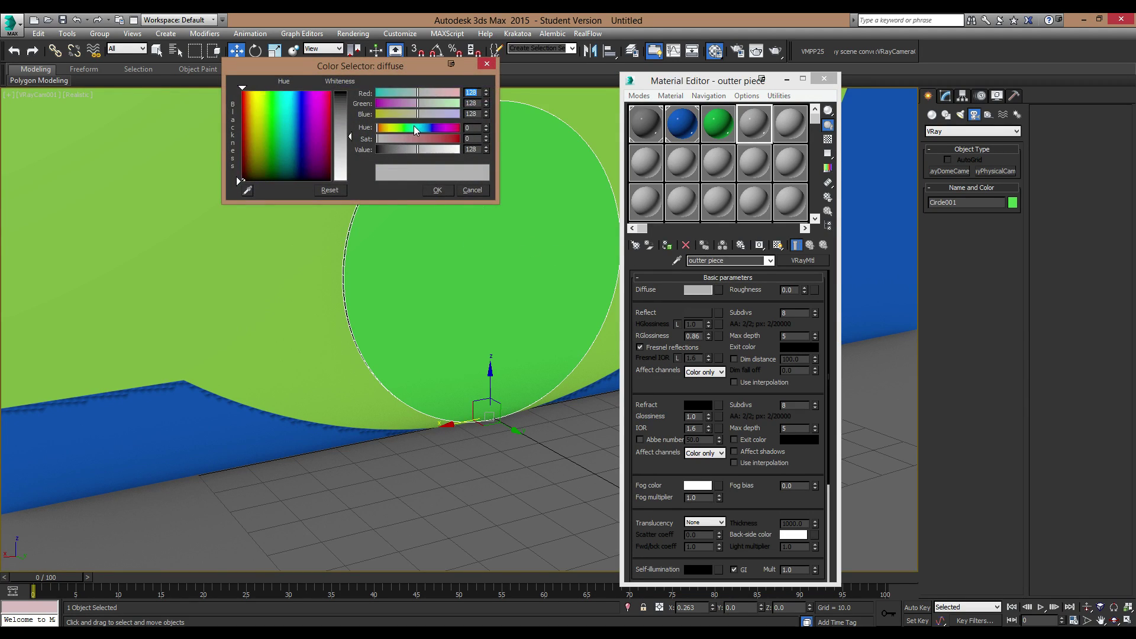
left_click_drag(417, 93, 394, 104)
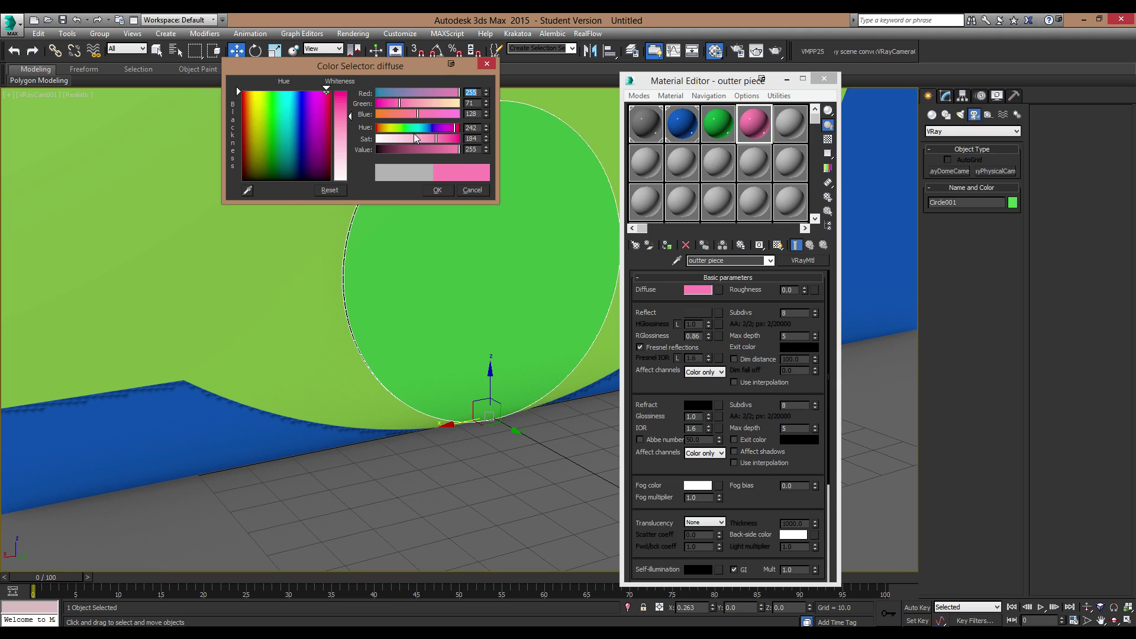
left_click(436, 188)
- Apply the outter piece material to the large background shape and the green circle material to the inner circle
left_click_drag(748, 122, 337, 178)
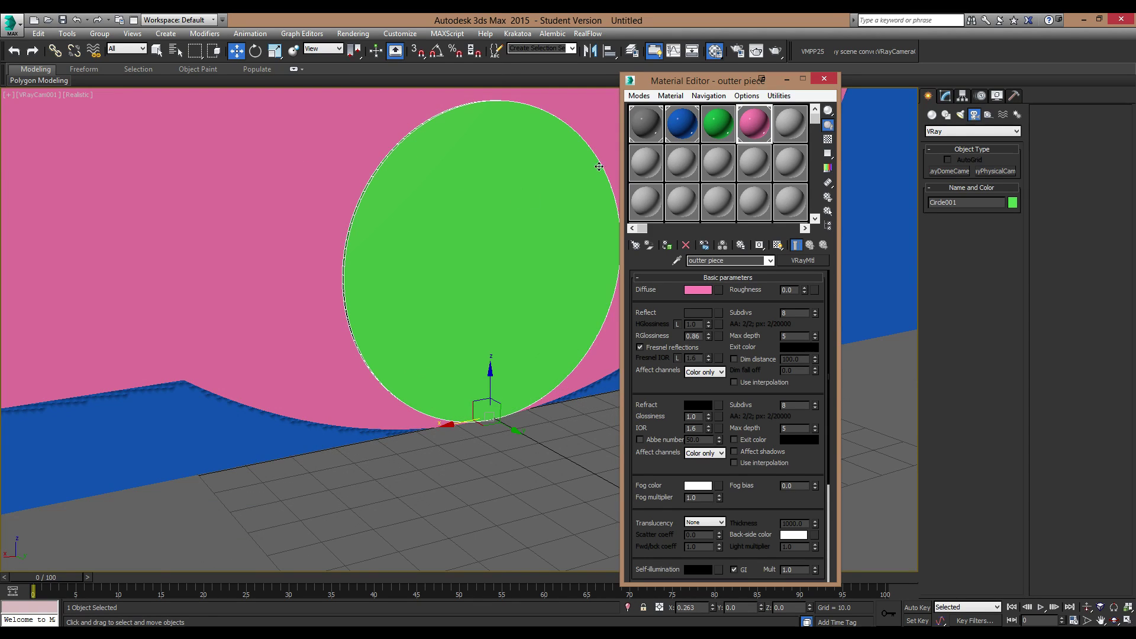
left_click_drag(710, 131, 574, 270)
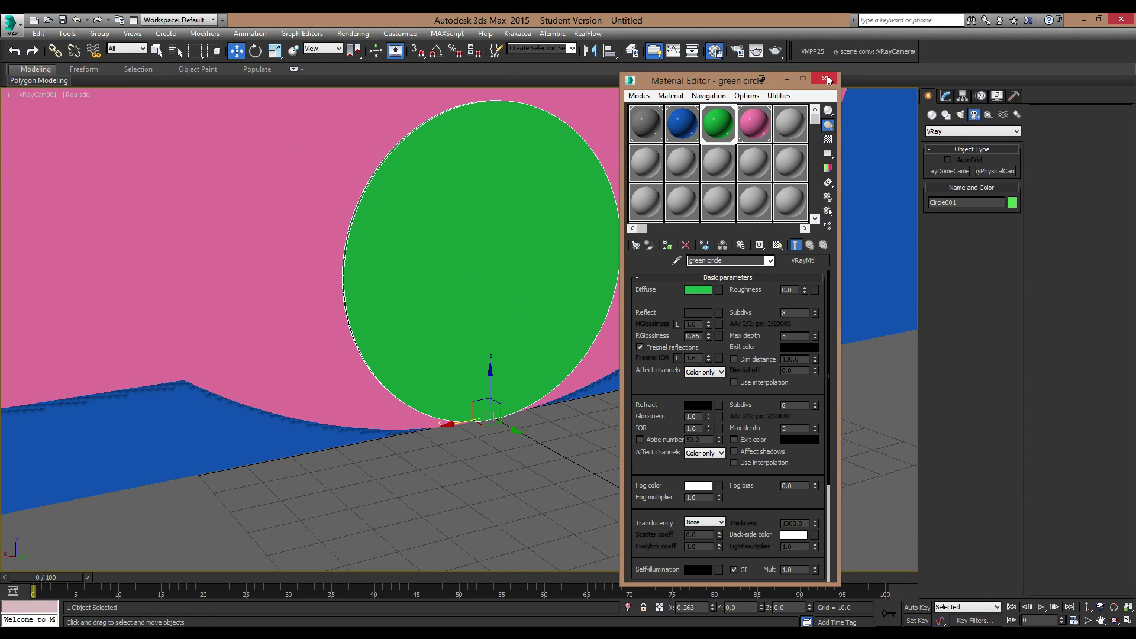
left_click(826, 79)
- Place a dome-type VRayLight on the floor grid beside the circle
left_click(960, 114)
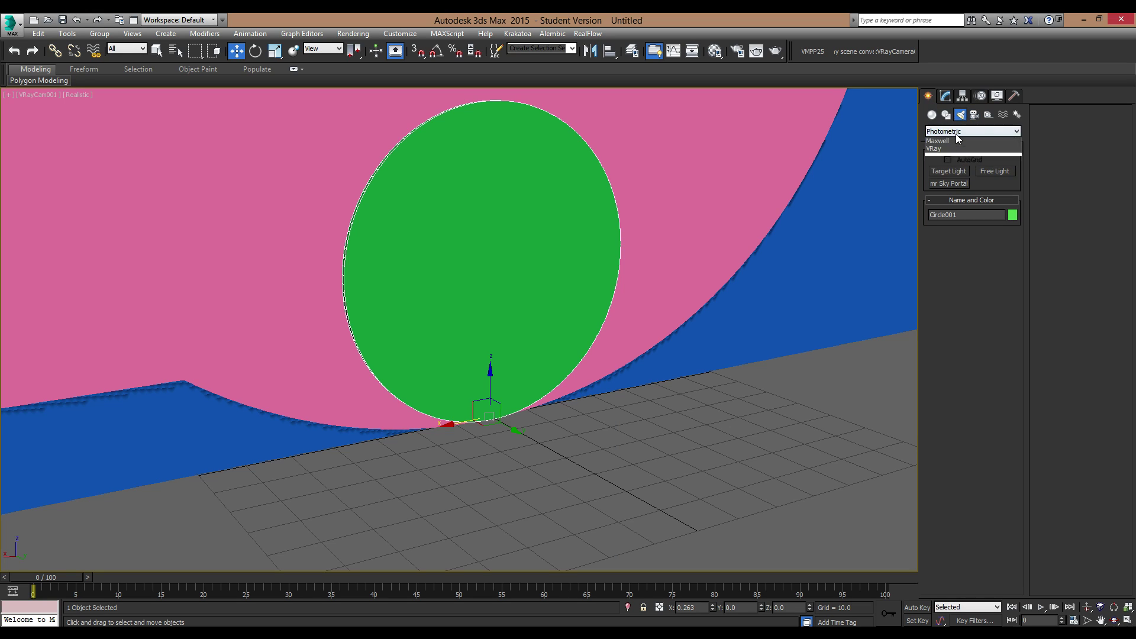
left_click(973, 130)
left_click(945, 172)
left_click(948, 171)
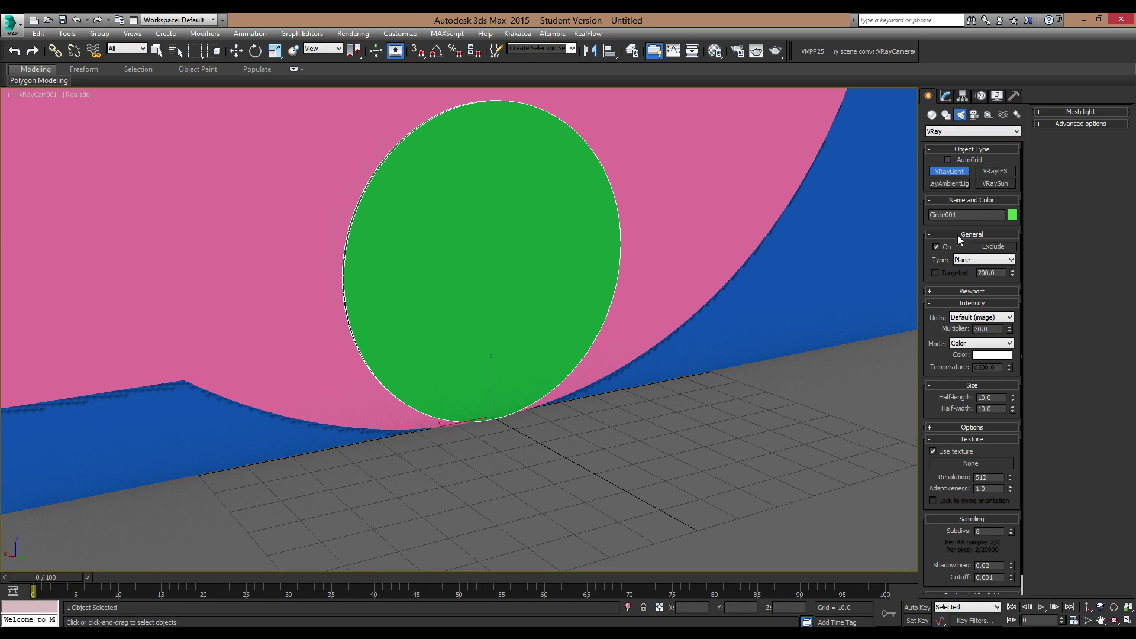
left_click(983, 260)
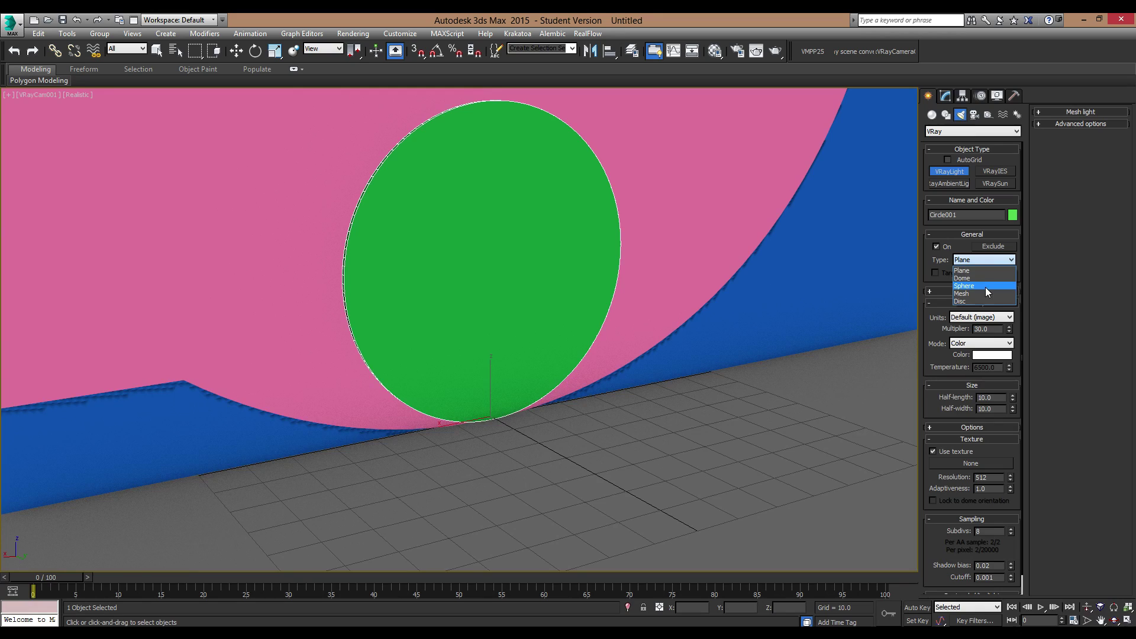
left_click(962, 278)
left_click(760, 426)
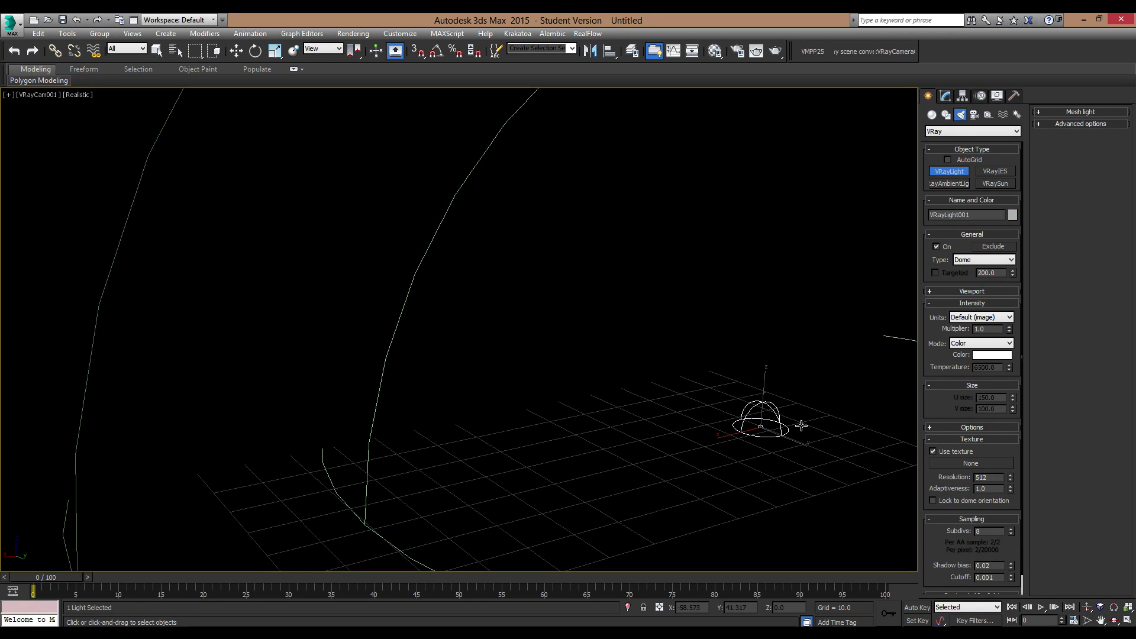
- Assign a VRayHDRI map as the dome light's texture and instance it into the fifth material sample slot
left_click(964, 463)
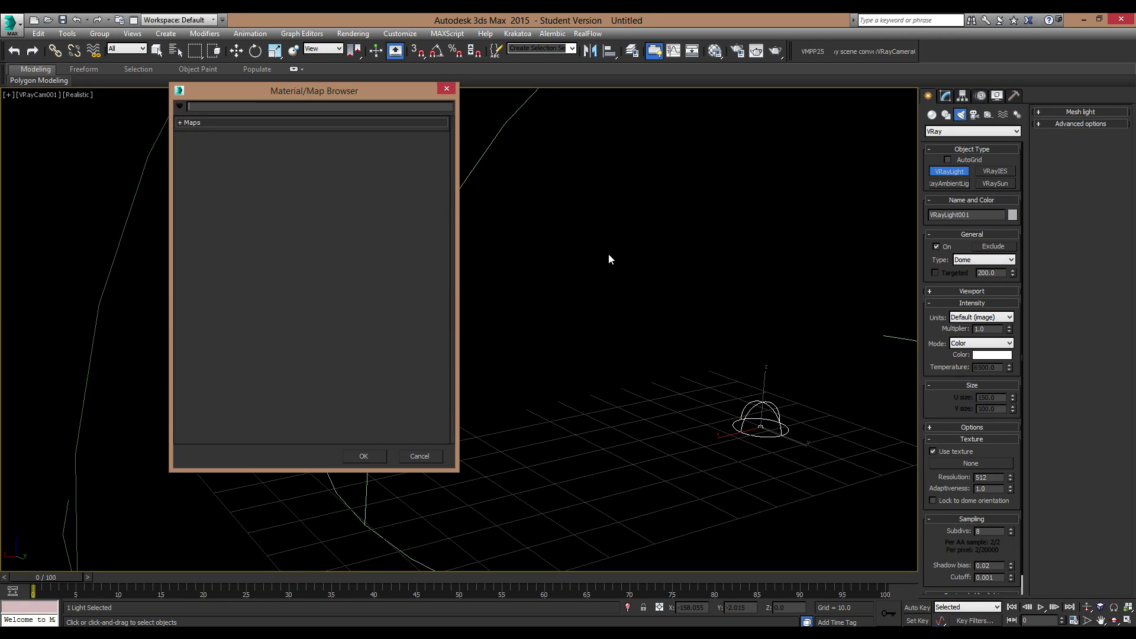
type("vrayhd")
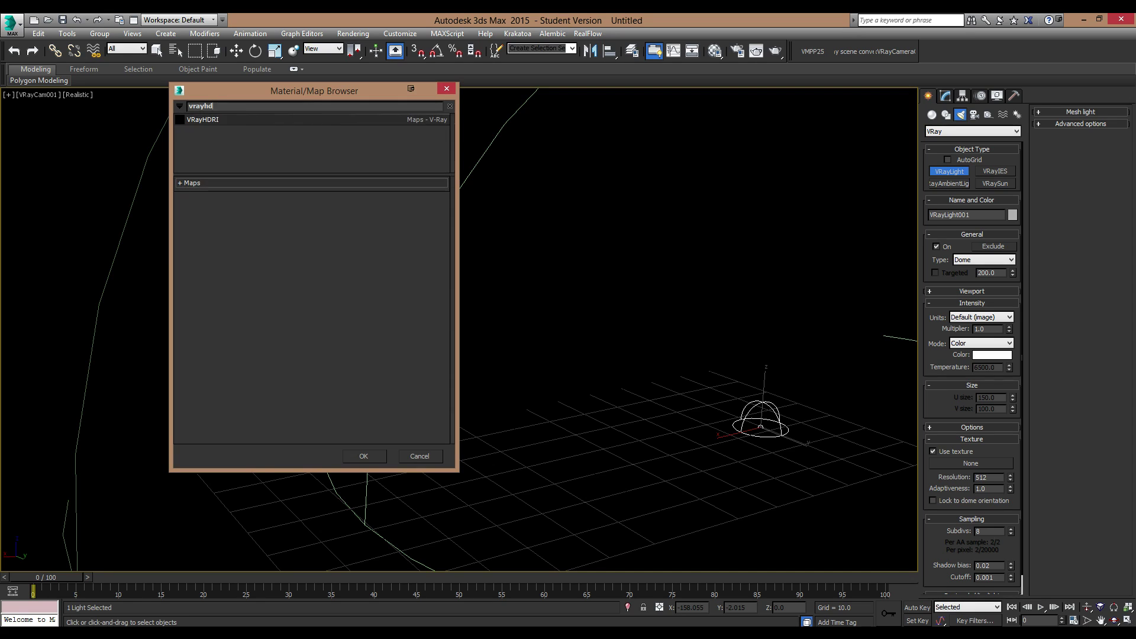
double_click(275, 119)
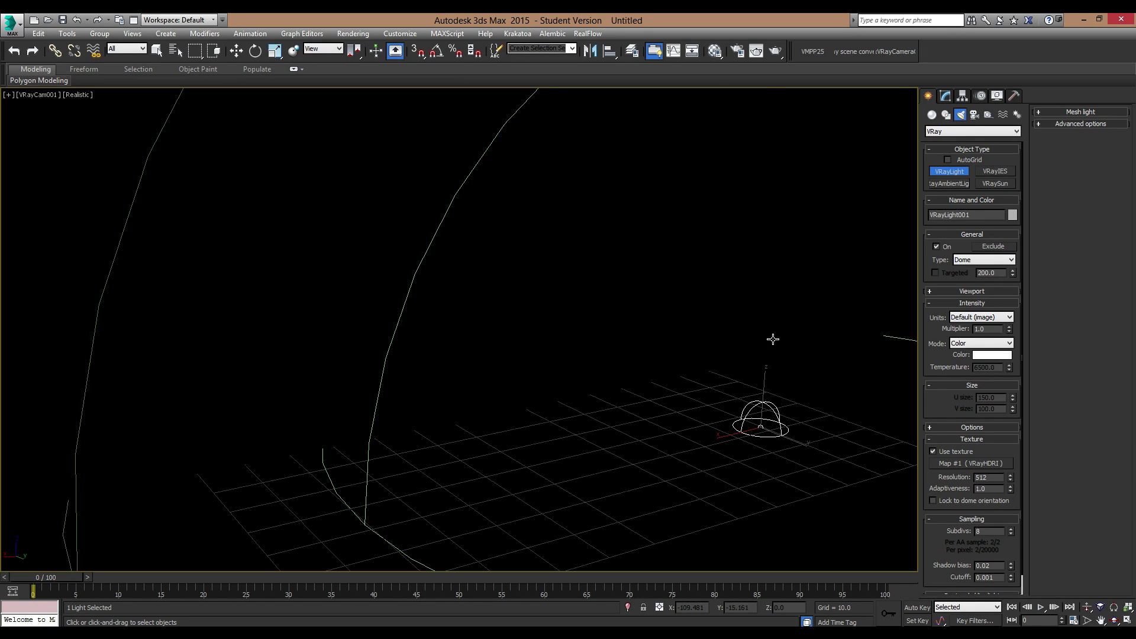
key("m")
left_click(790, 127)
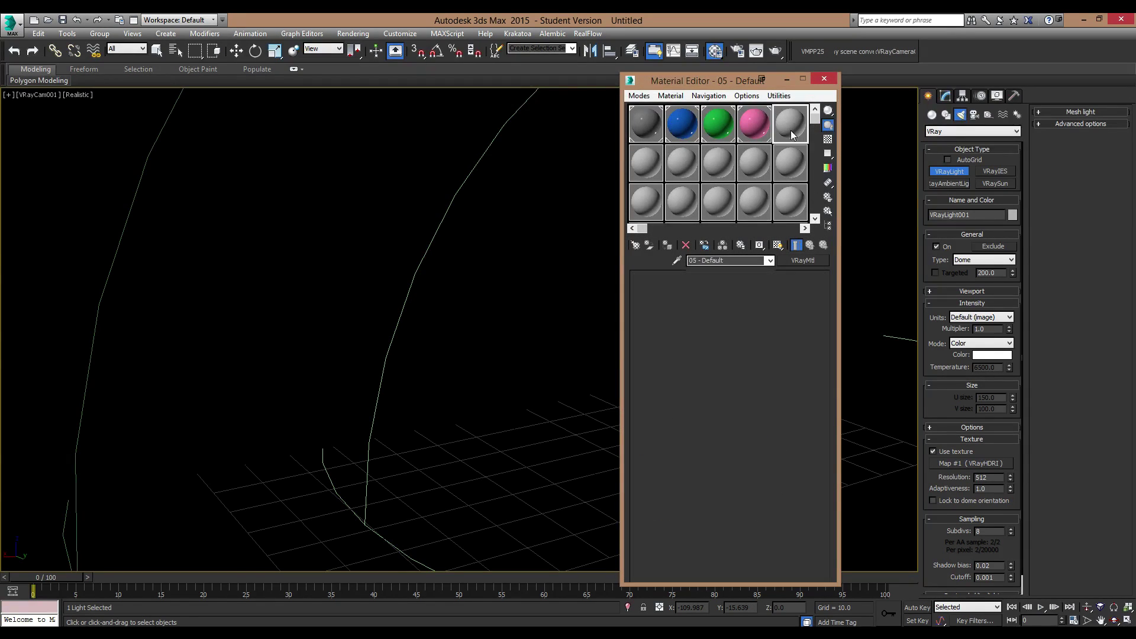
left_click_drag(968, 461, 790, 127)
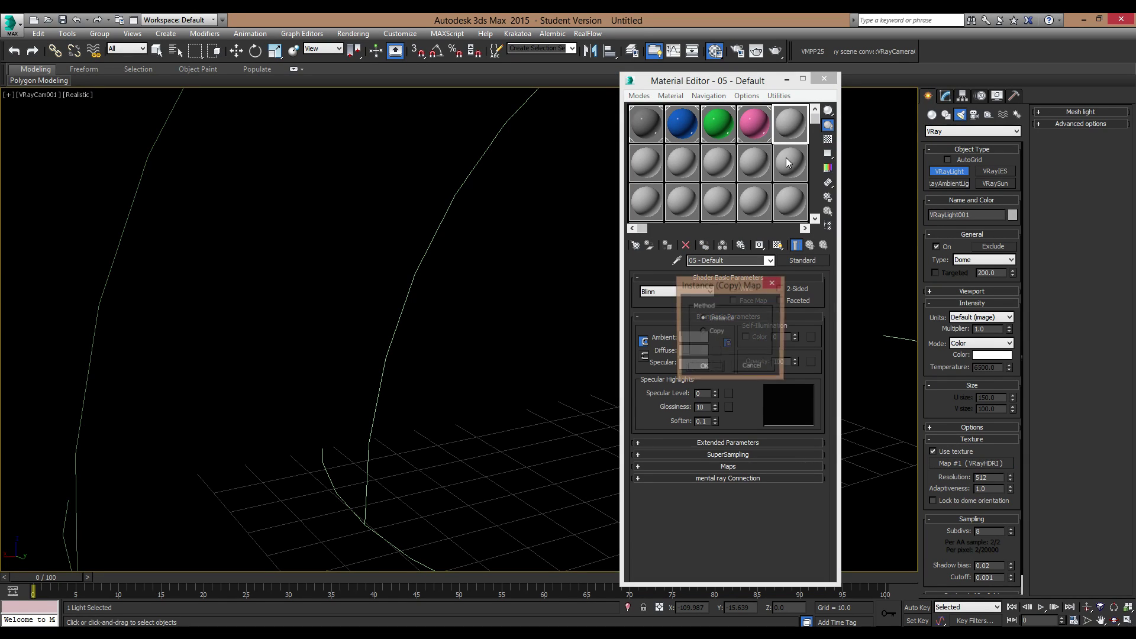
left_click(709, 373)
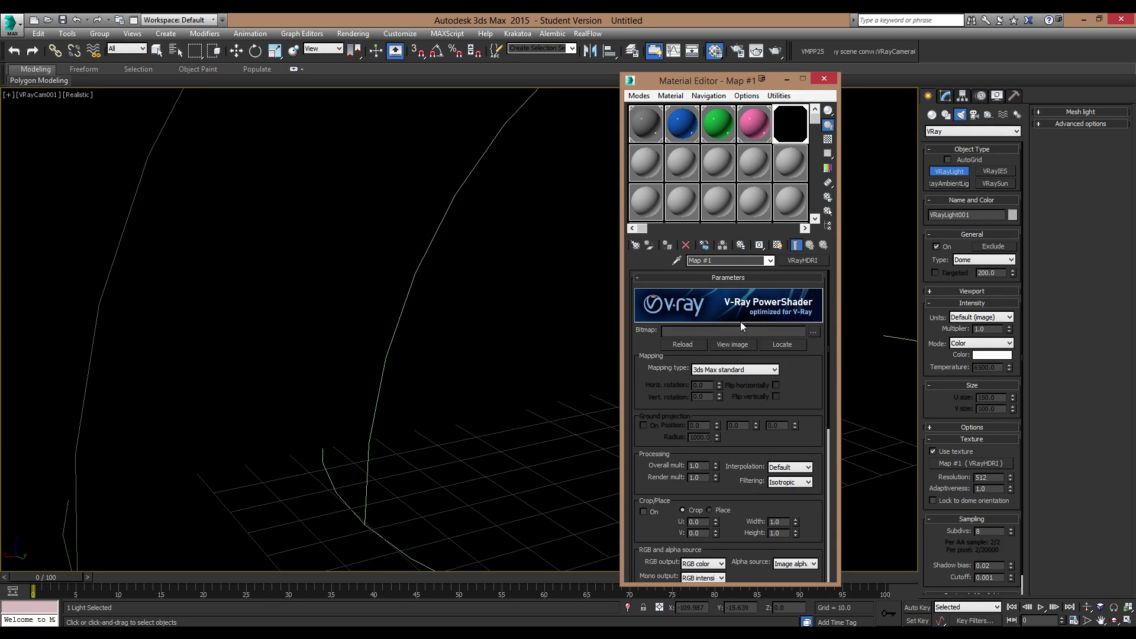
- Preview the HDR images in the hdr folder and load studio007 as the VRayHDRI map's bitmap
left_click(813, 331)
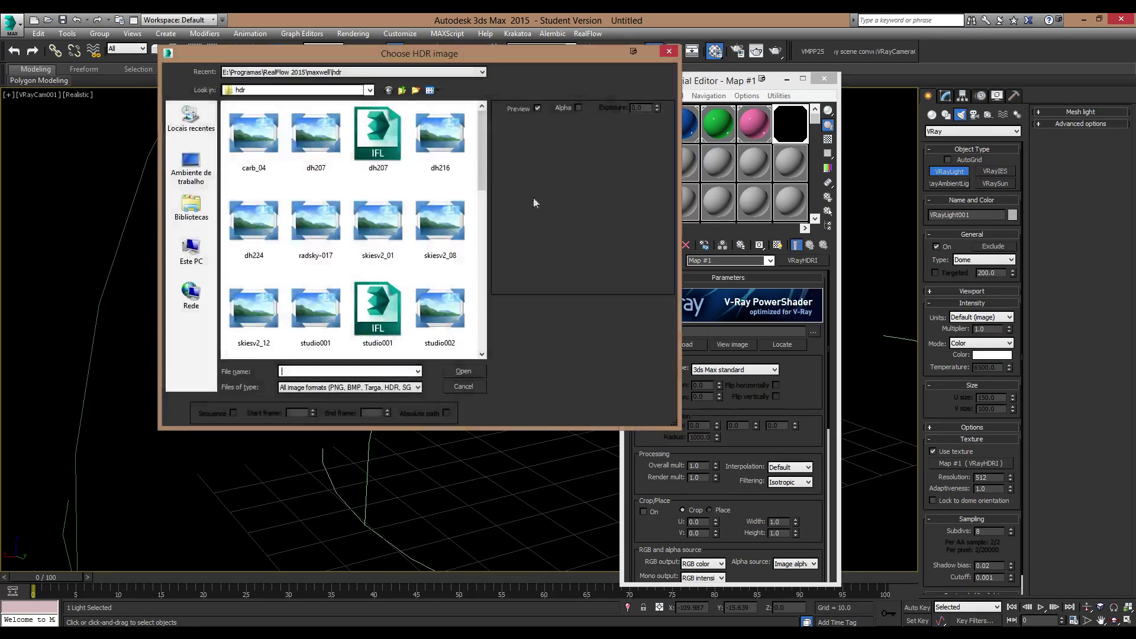
left_click(369, 72)
left_click(369, 71)
left_click(326, 231)
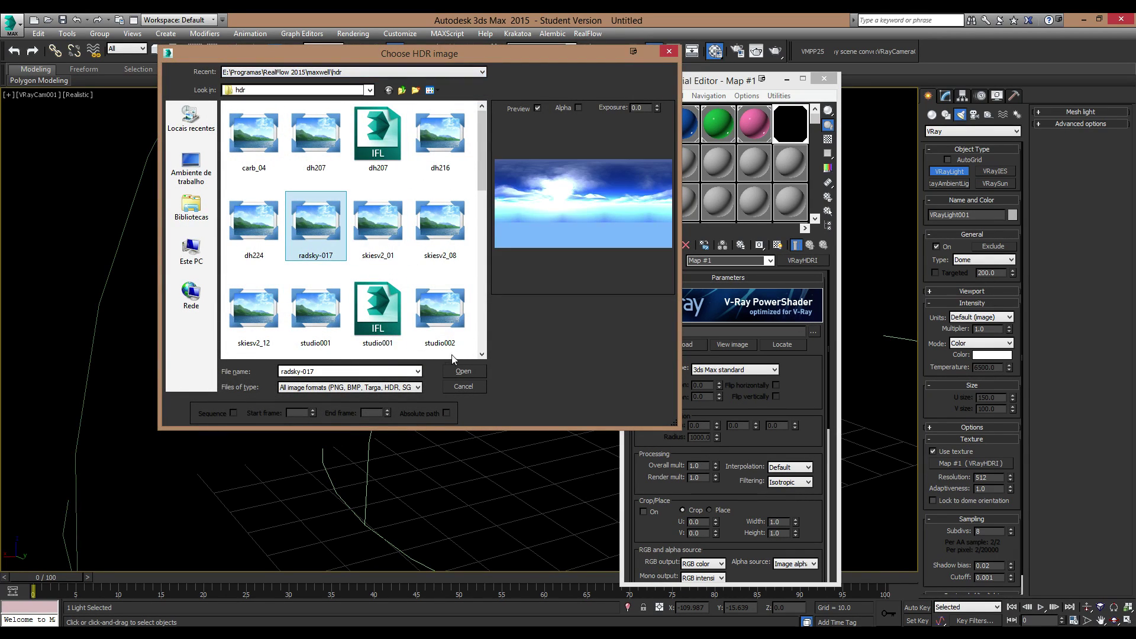
left_click(444, 297)
scroll(355, 248, "down", 5)
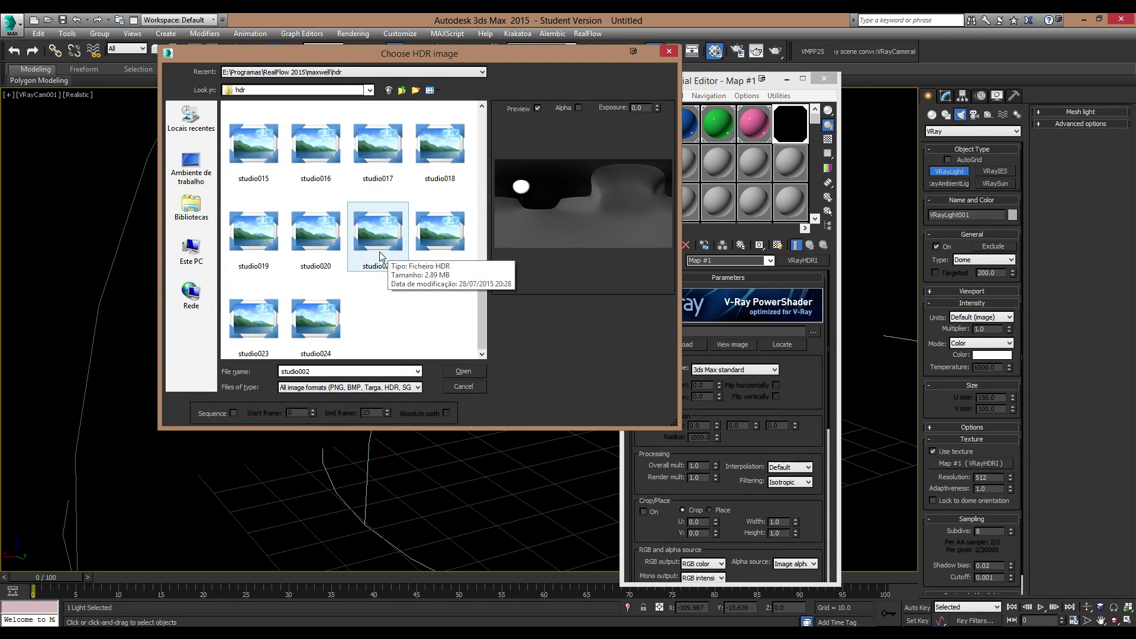
scroll(301, 165, "up", 3)
left_click(315, 188)
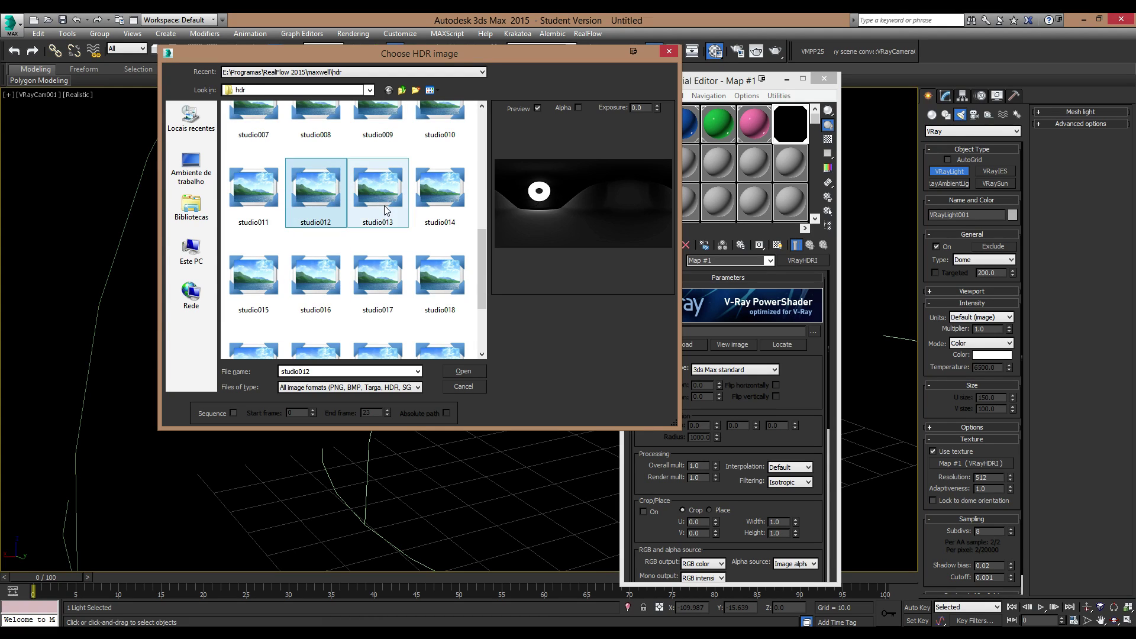
left_click(385, 204)
left_click(317, 128)
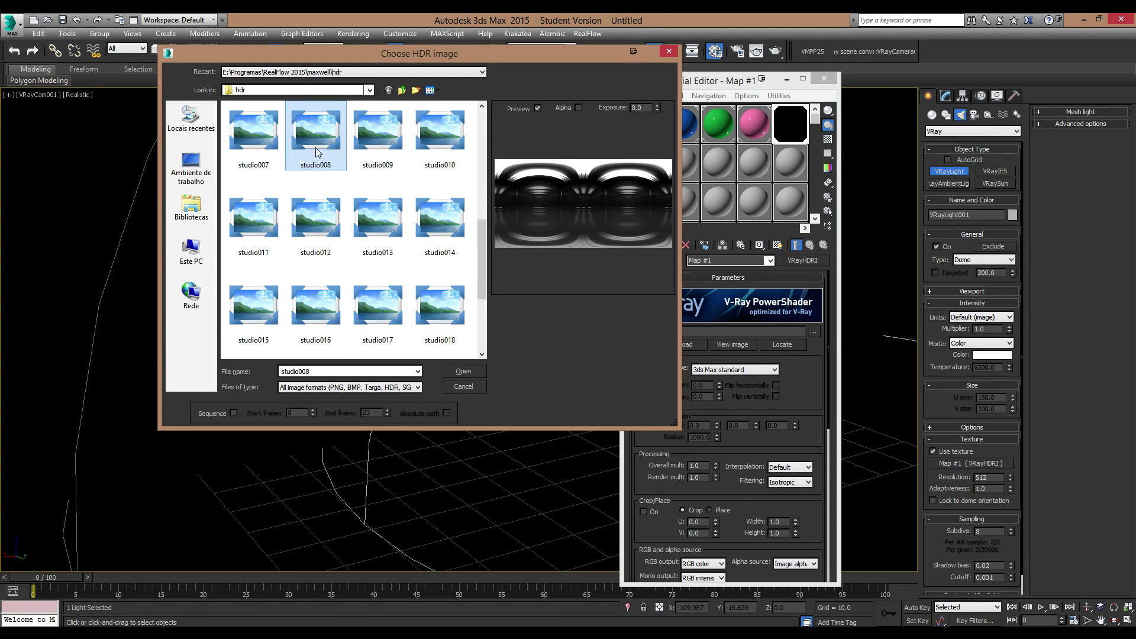
left_click(253, 133)
left_click(467, 372)
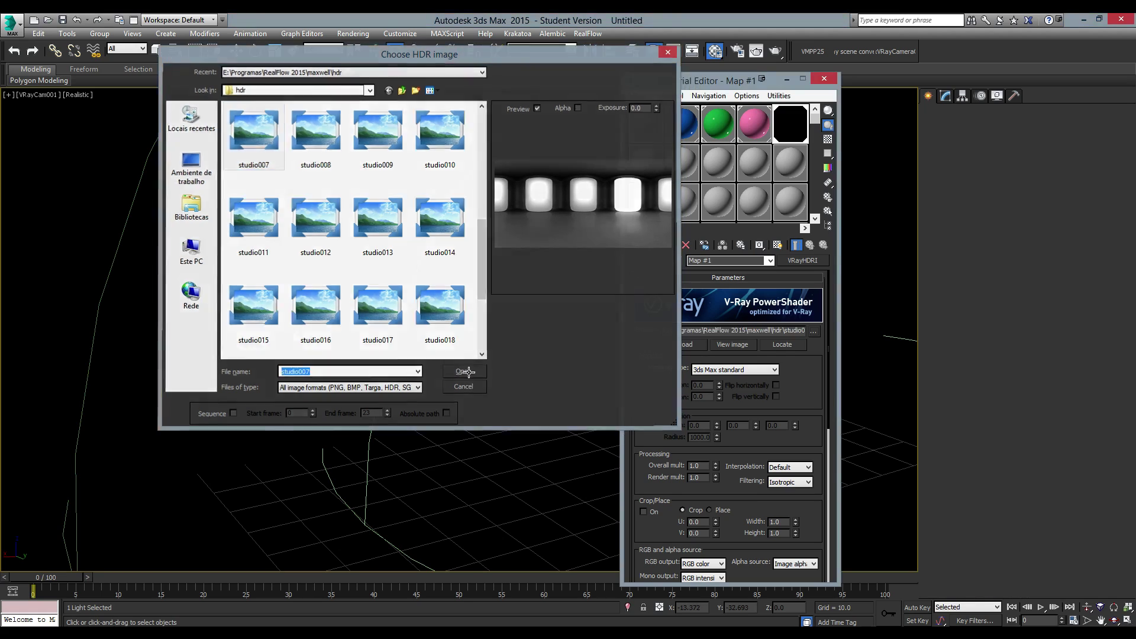
- Set the VRayHDRI map's mapping type to Spherical and close the Material Editor
left_click(719, 372)
left_click(723, 396)
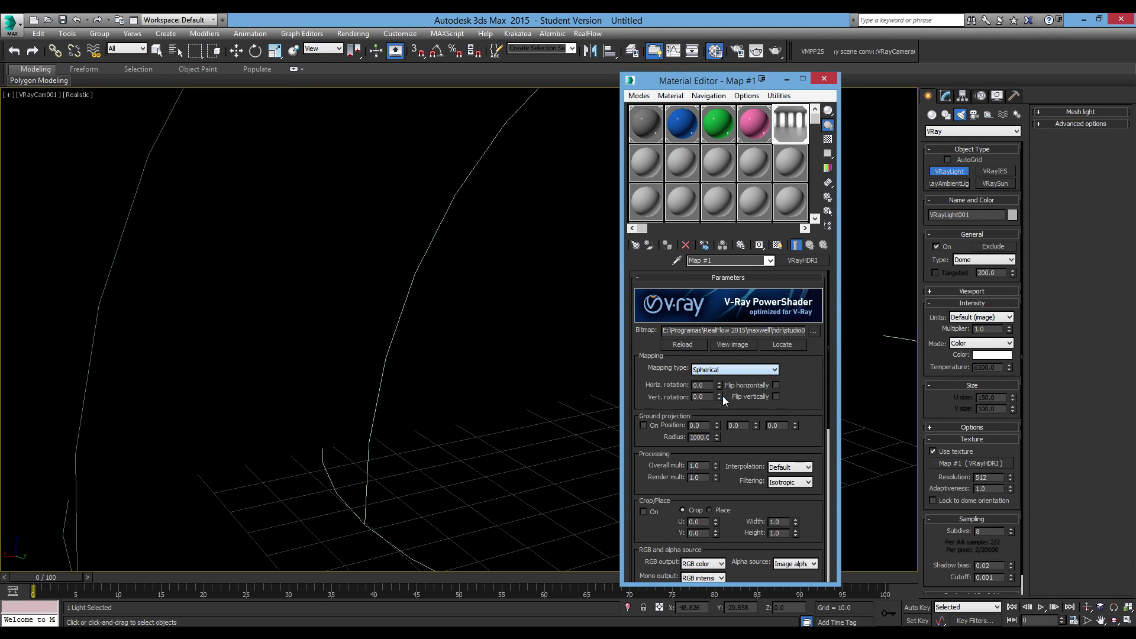
left_click(825, 82)
- Switch the camera viewport's display mode from Realistic to Shaded
left_click(77, 94)
left_click(105, 122)
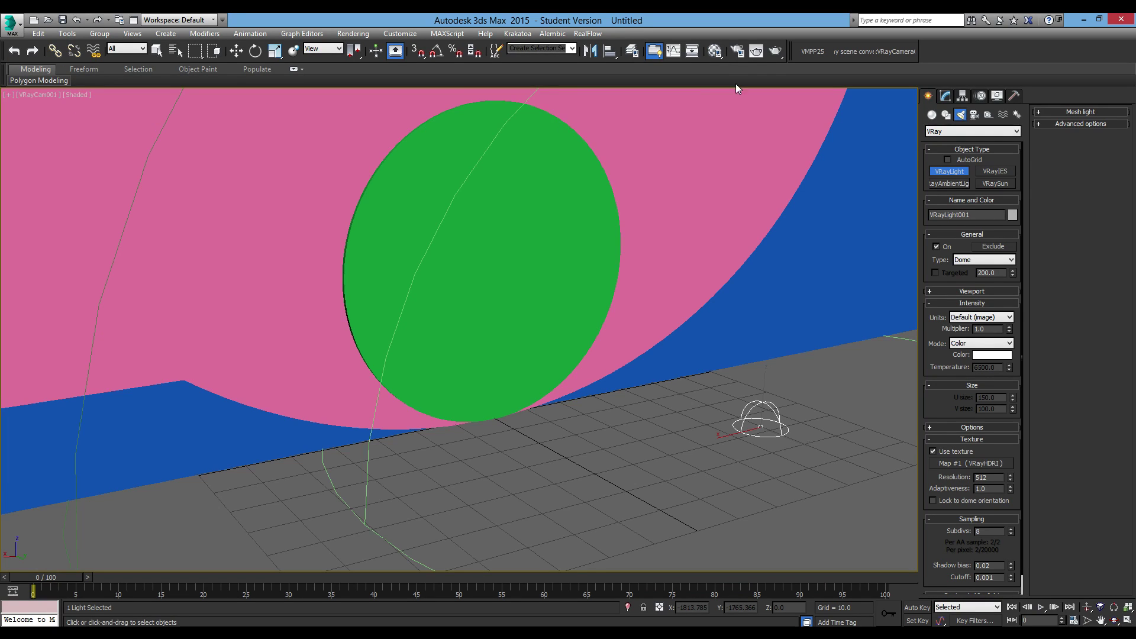
- Load the VRay_DraftPreview render preset in the render settings
key("F10")
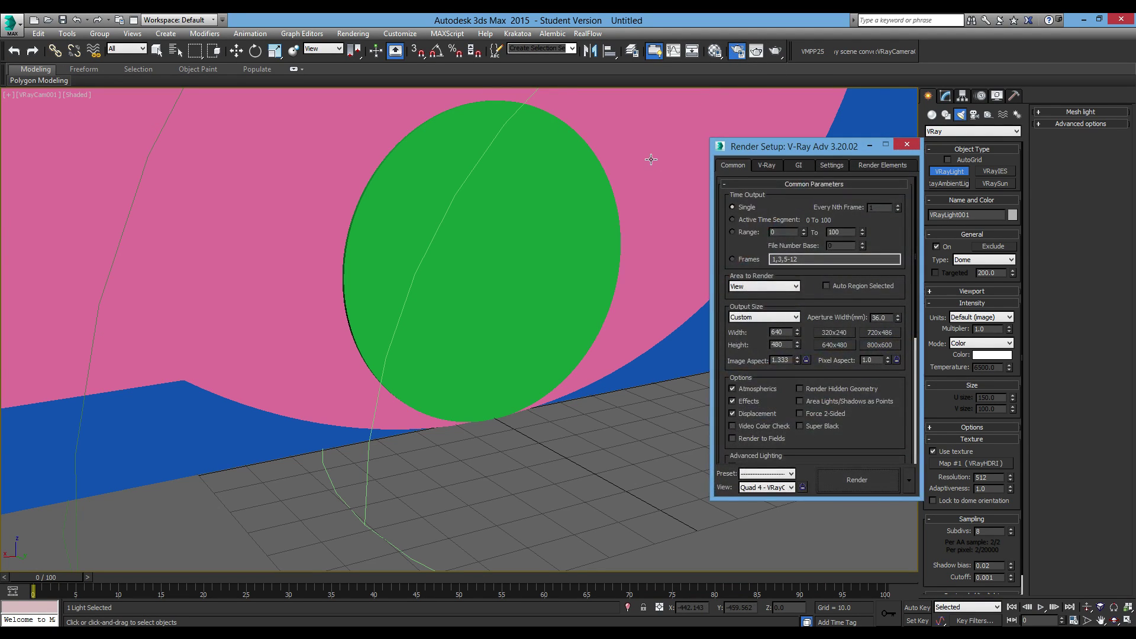
left_click(749, 475)
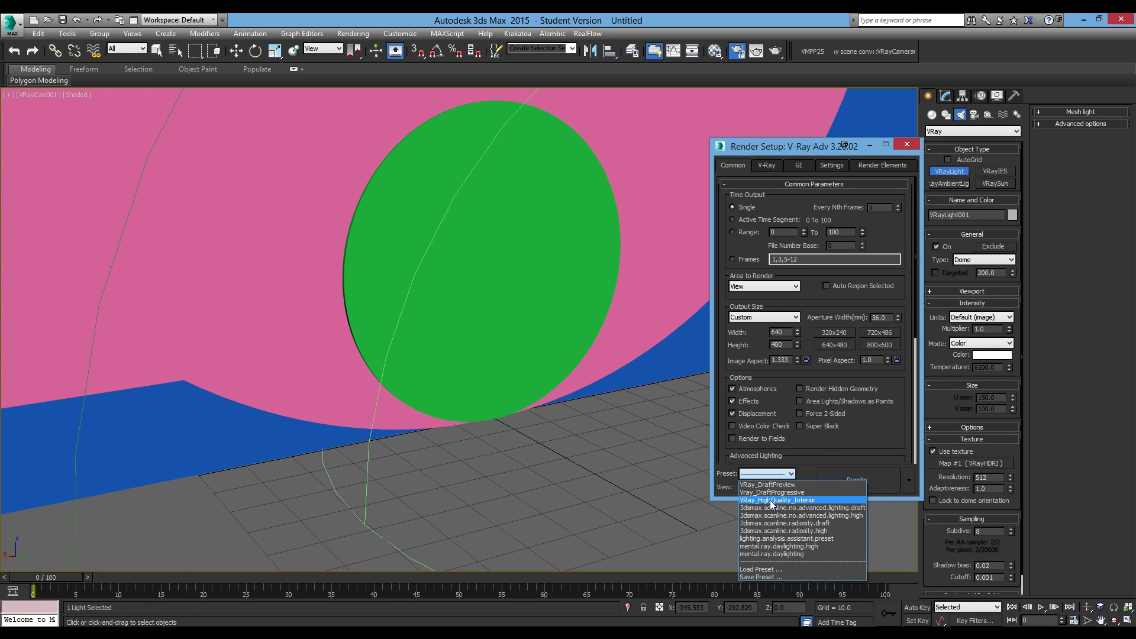
left_click(767, 484)
left_click(521, 567)
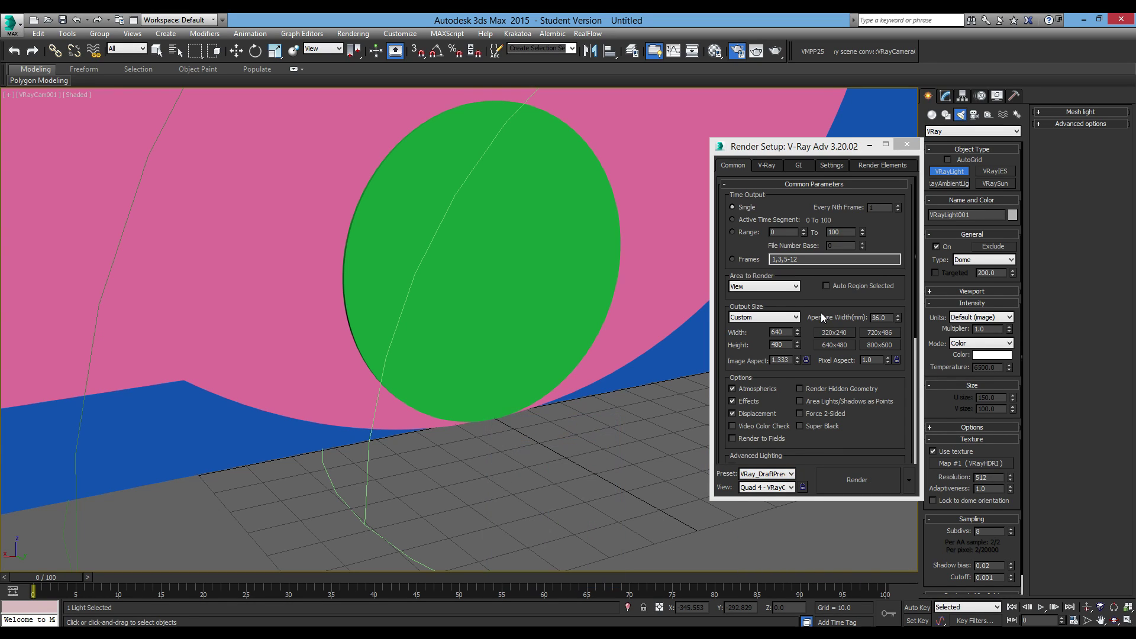
- Set the render output size to the HDTV (video) format at 1280x720
left_click_drag(801, 150, 659, 130)
left_click(644, 297)
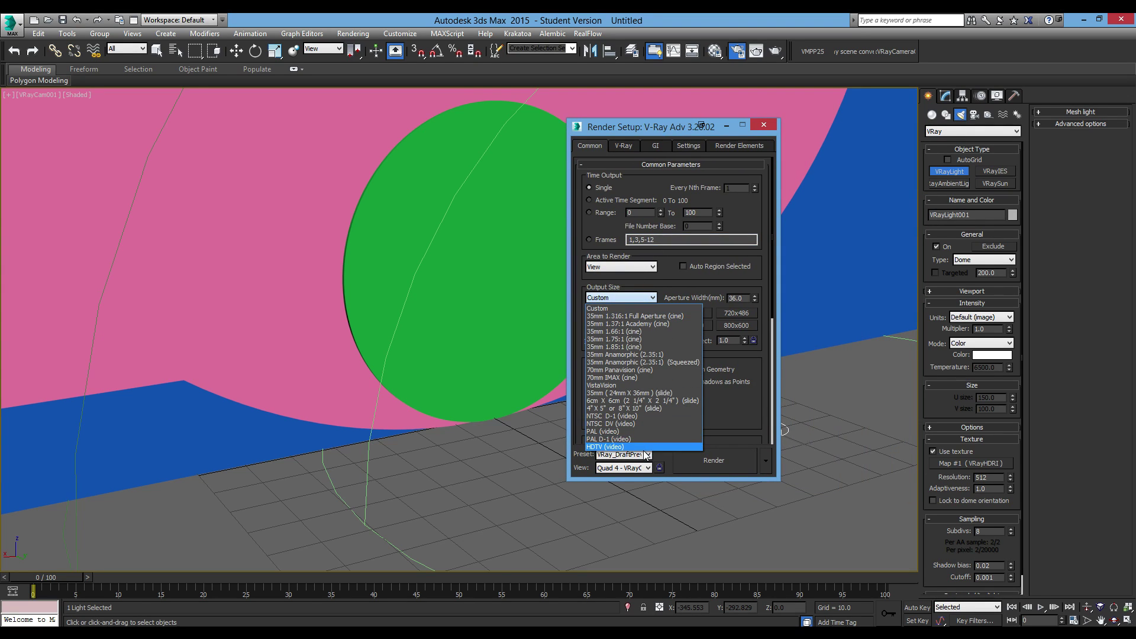
left_click(626, 447)
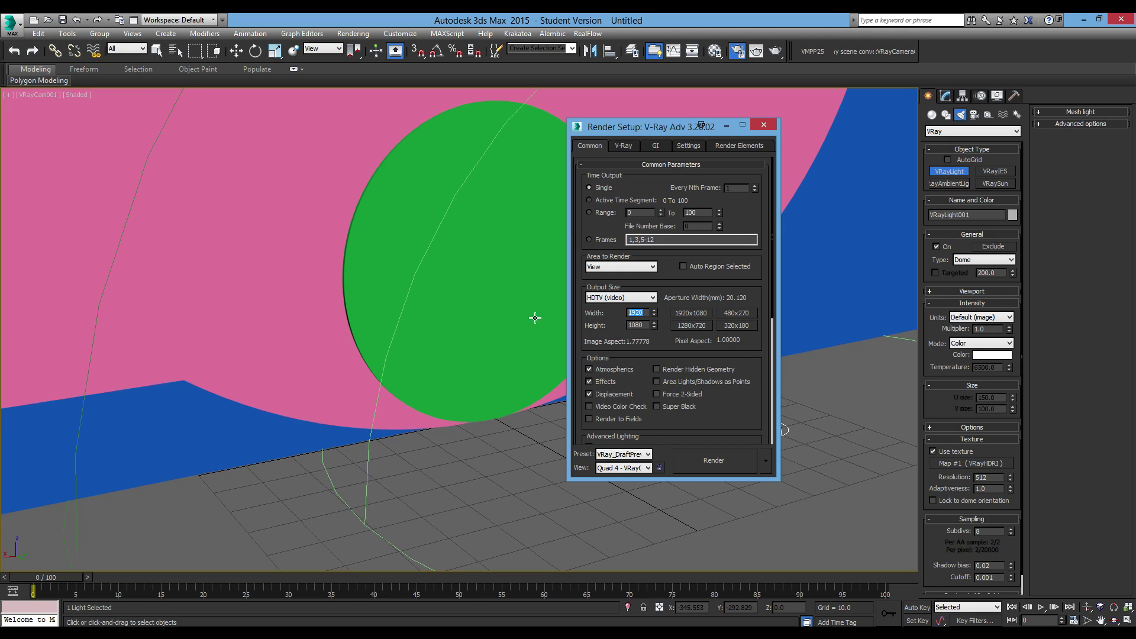
left_click(691, 326)
- Enable the V-Ray image filter and set it to VRayLanczosFilter
left_click(632, 147)
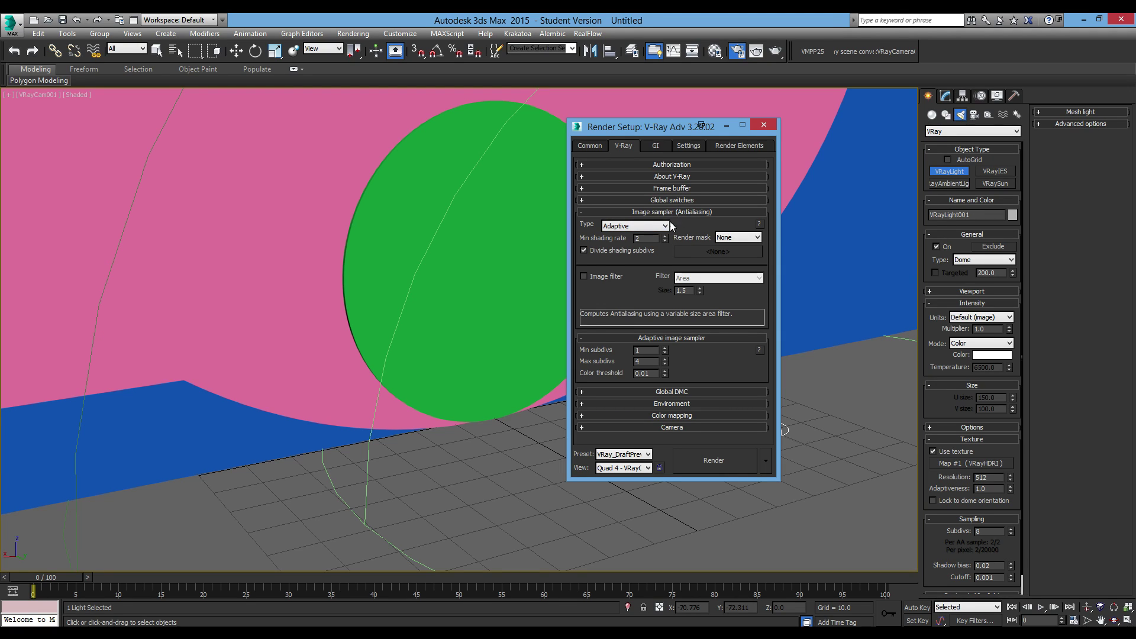
left_click(612, 276)
left_click(702, 277)
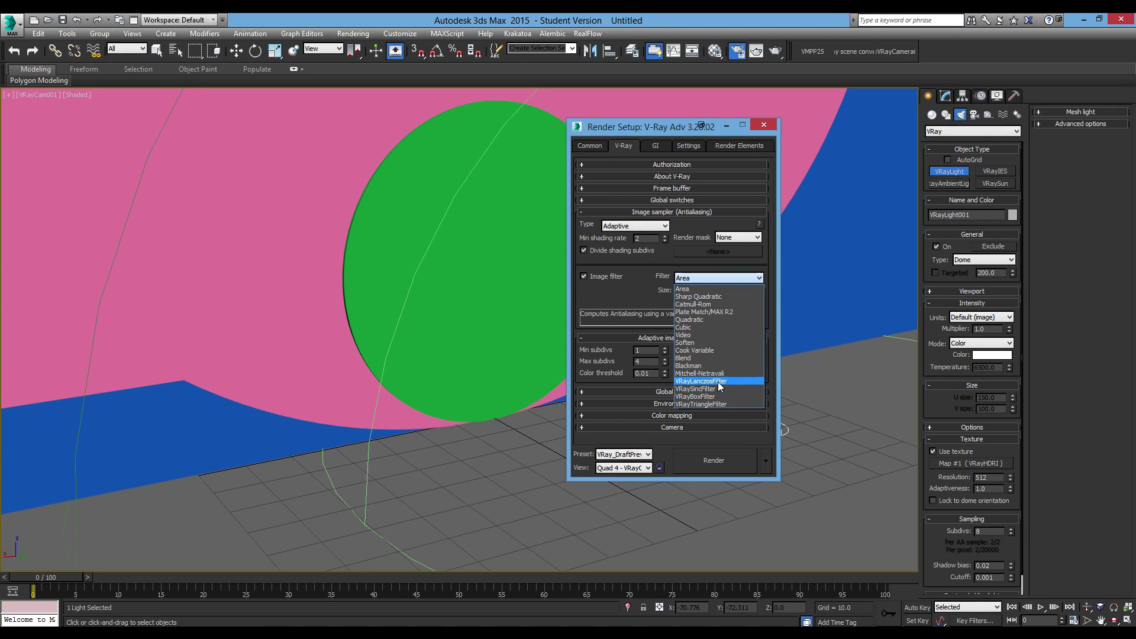
left_click(710, 381)
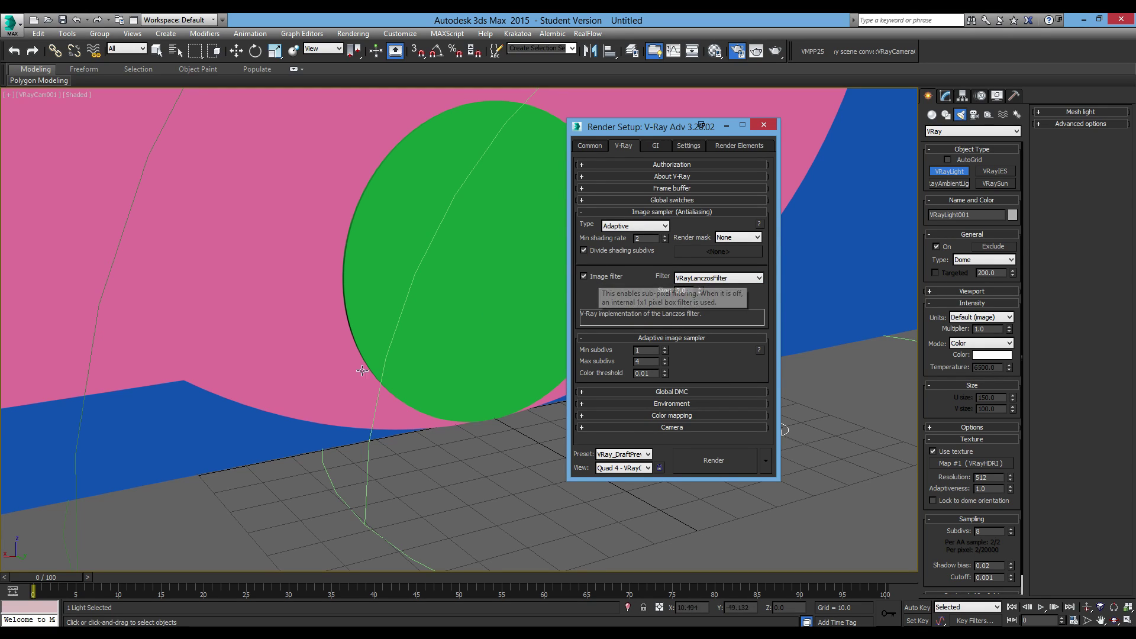
- Restore the four-viewport layout from the maximized camera view
left_click(296, 443)
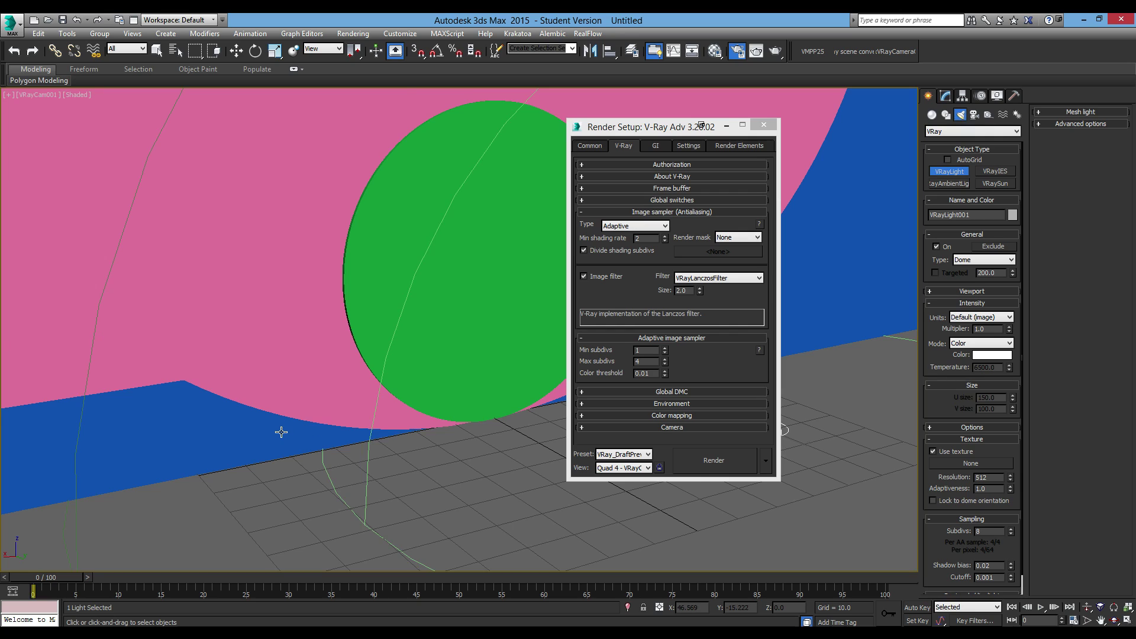
key("alt+w")
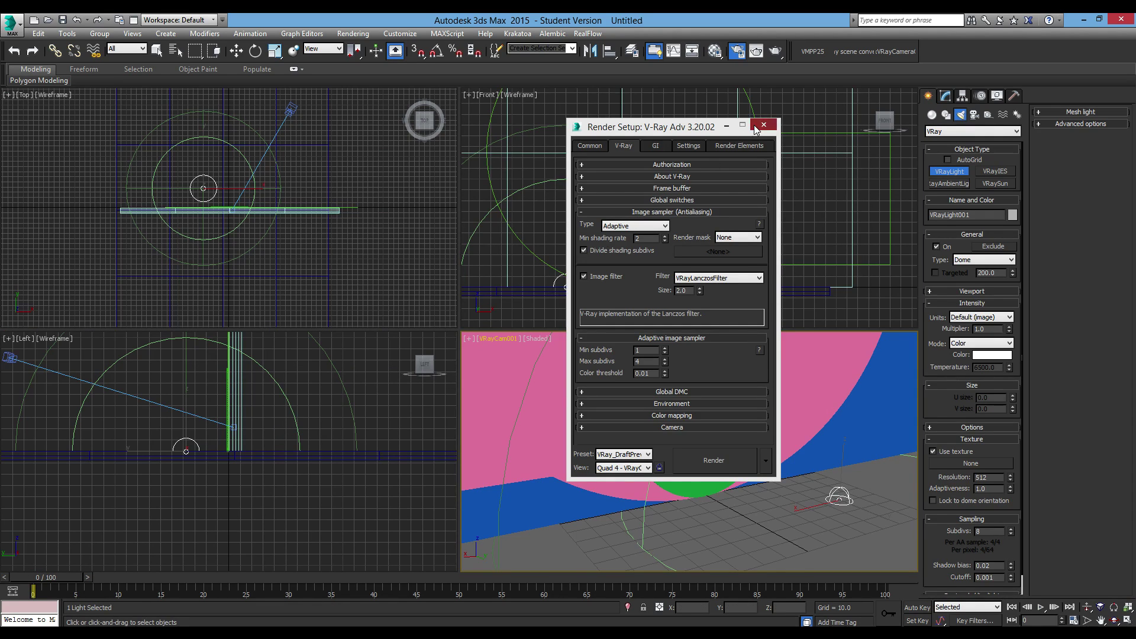
- Close the render settings and maximize the Front view on the base of the set, with the Move tool active
left_click(764, 124)
right_click(736, 276)
key("alt+w")
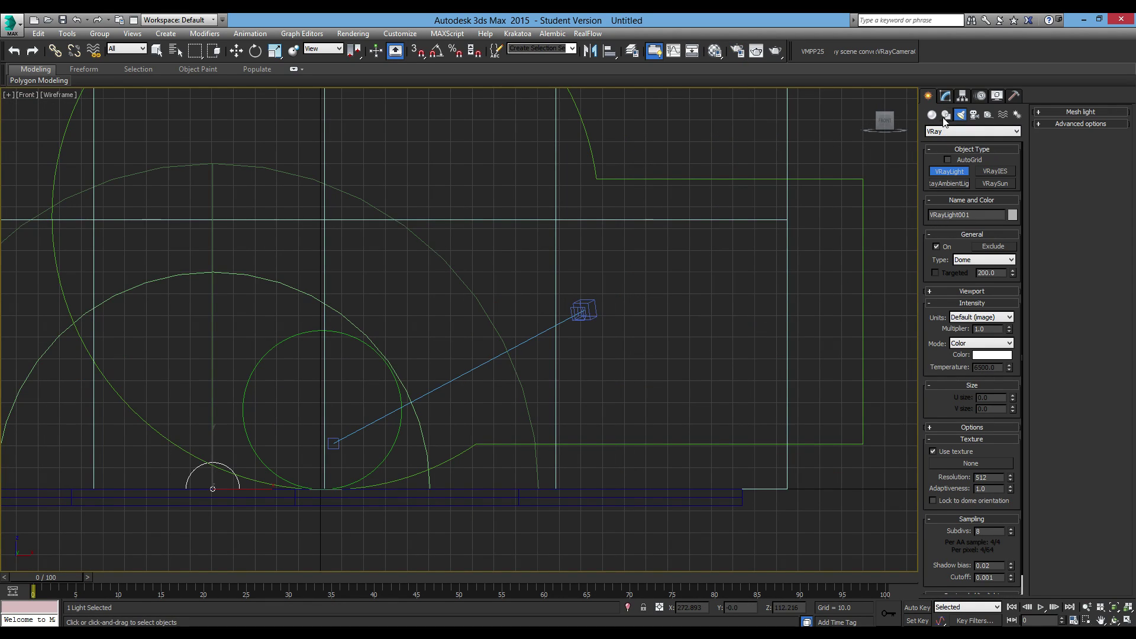
key("w")
middle_click_drag(518, 374, 675, 318)
scroll(675, 317, "up", 4)
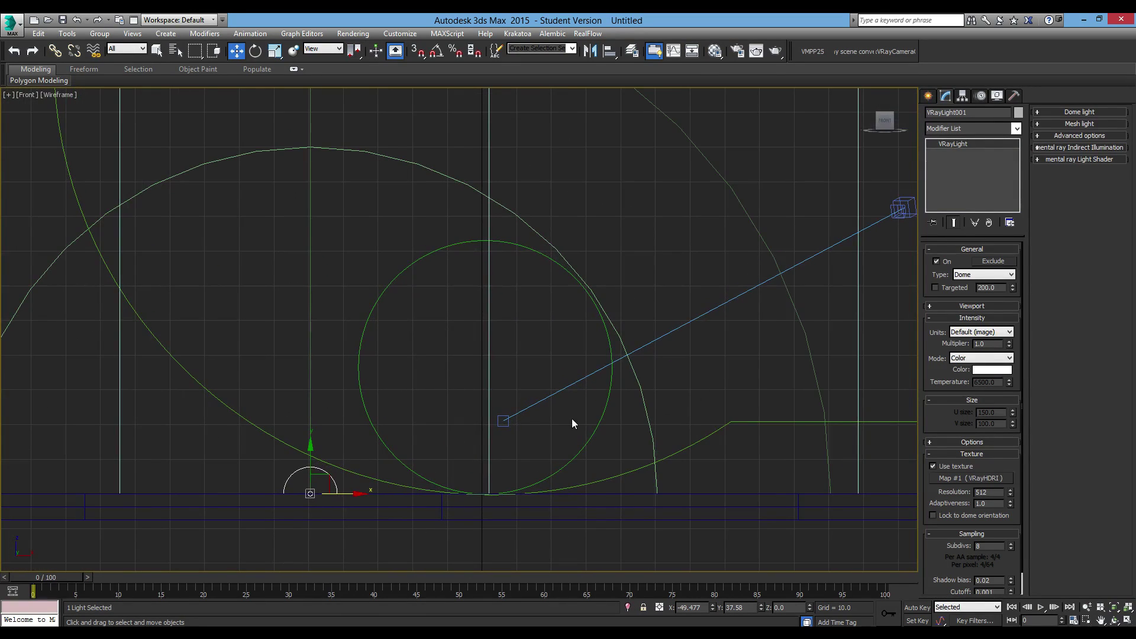
middle_click_drag(699, 421, 421, 389)
- Select the blue wall, pink panel and green disc together and raise them slightly so they rest on the floor's top surface
left_click(575, 421)
left_click(579, 422)
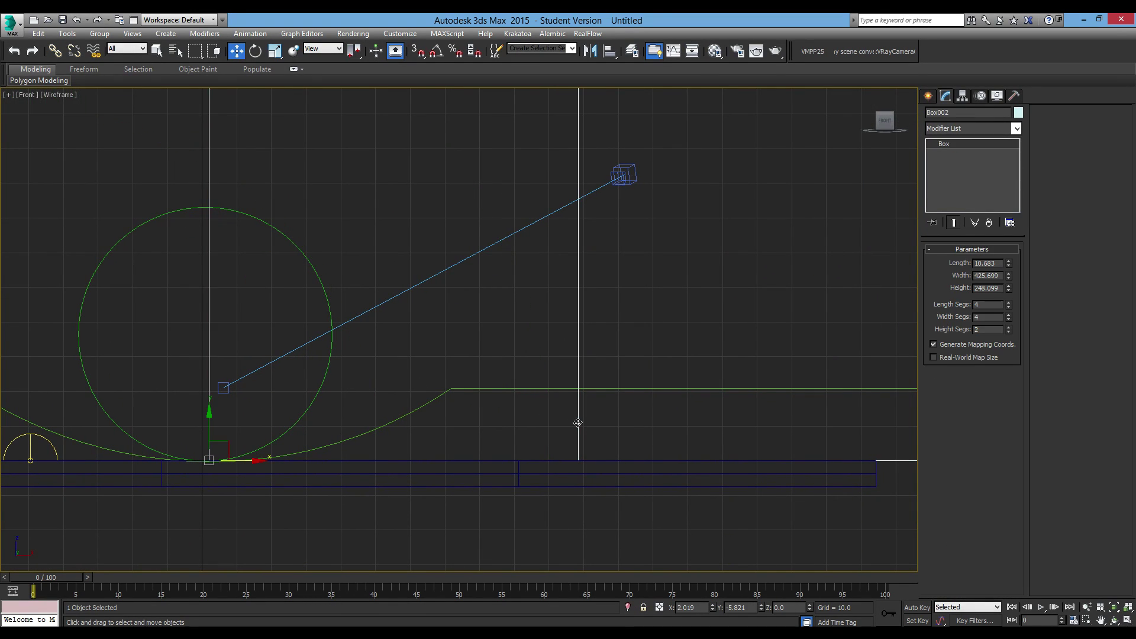
middle_click_drag(578, 422, 721, 411)
scroll(470, 463, "up", 4)
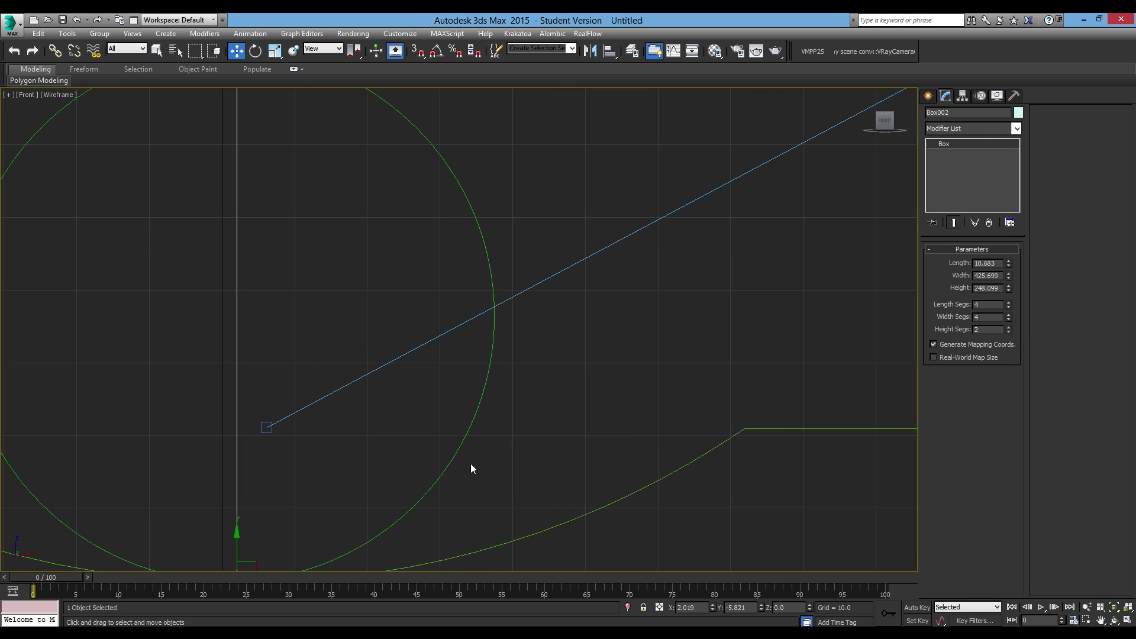
left_click(456, 458, "ctrl")
left_click(530, 534, "ctrl")
middle_click_drag(415, 440, 629, 291)
middle_click_drag(660, 408, 588, 385)
scroll(651, 385, "down", 4)
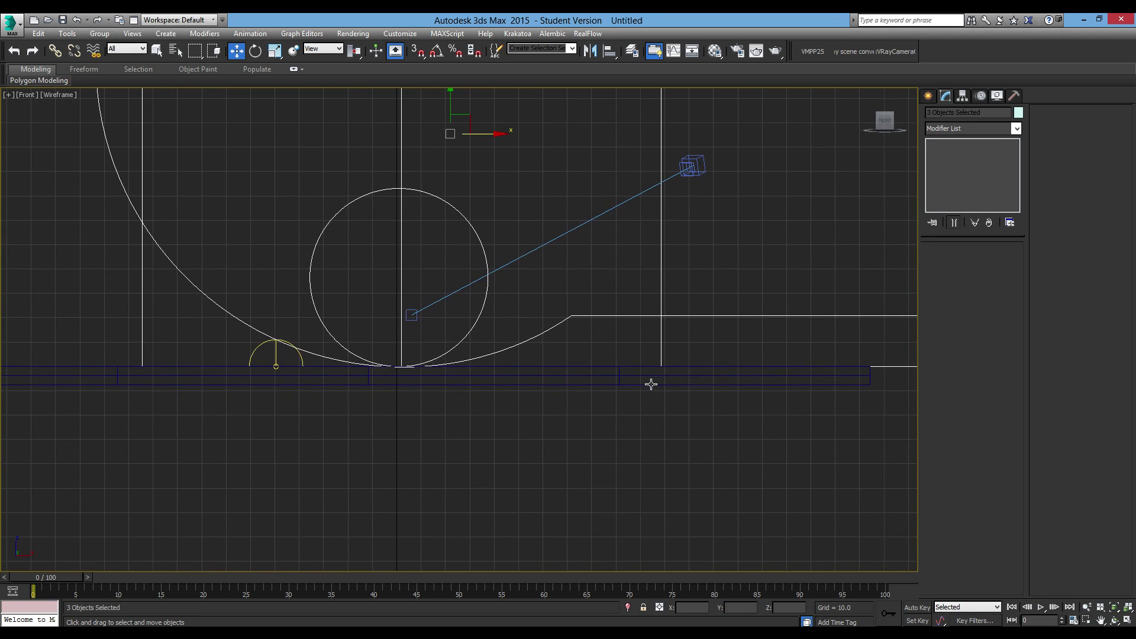
left_click_drag(448, 102, 453, 100)
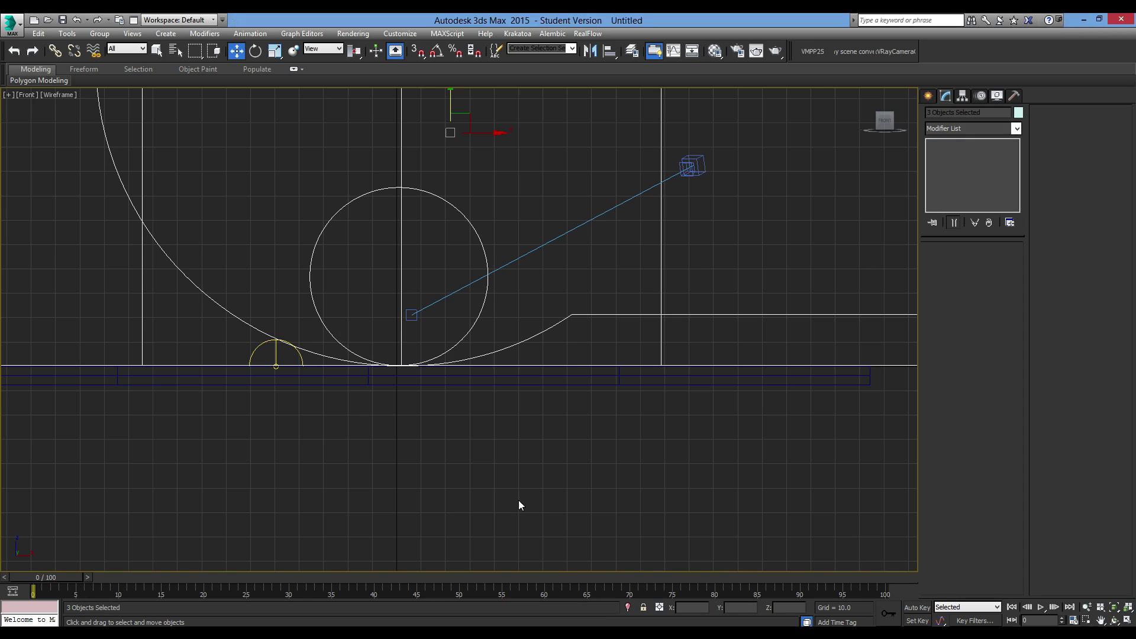
- Return to the four-viewport layout and maximize the VRayCam001 view
scroll(518, 499, "up", 8)
key("alt+w")
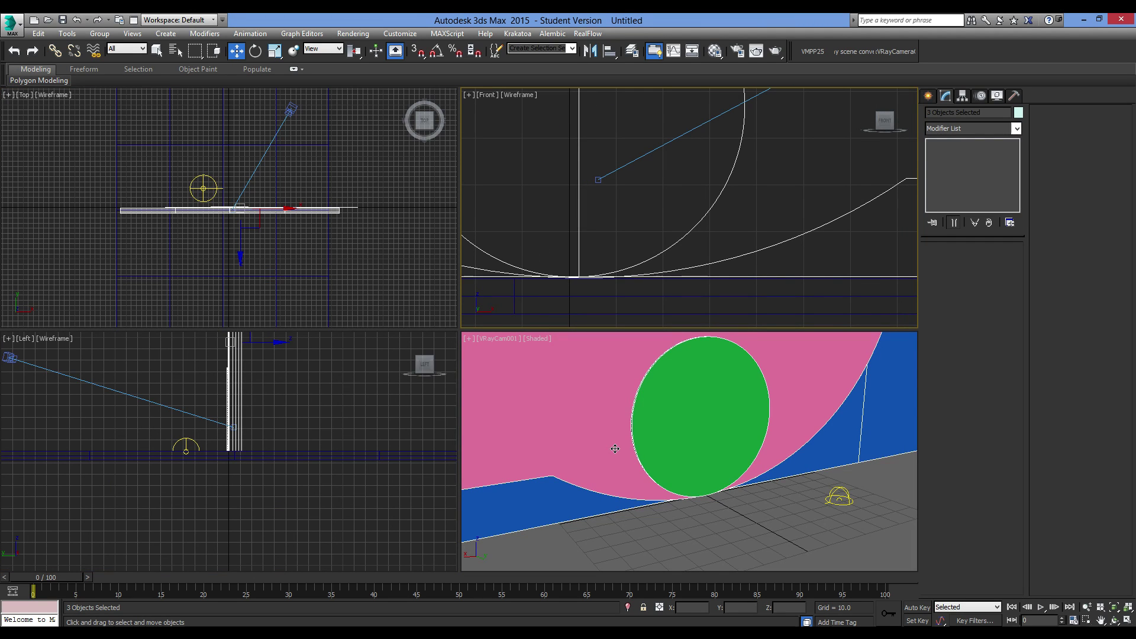
key("alt+w")
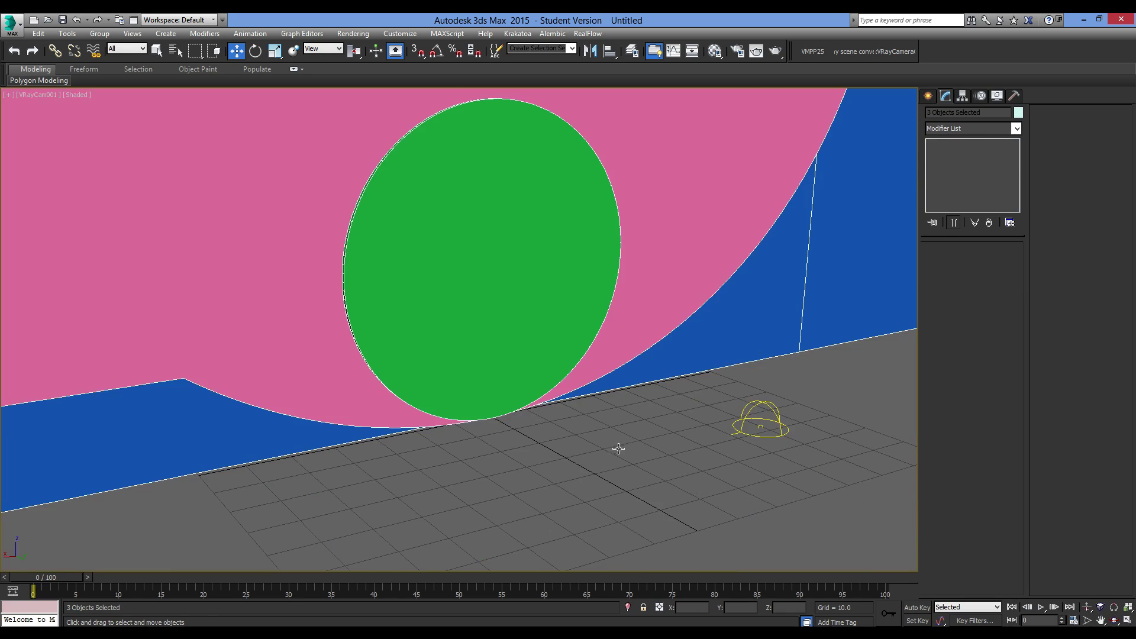
- Set the adaptive image sampler's color threshold to 0.03, disable the image filter and expand the Global DMC settings
left_click(737, 51)
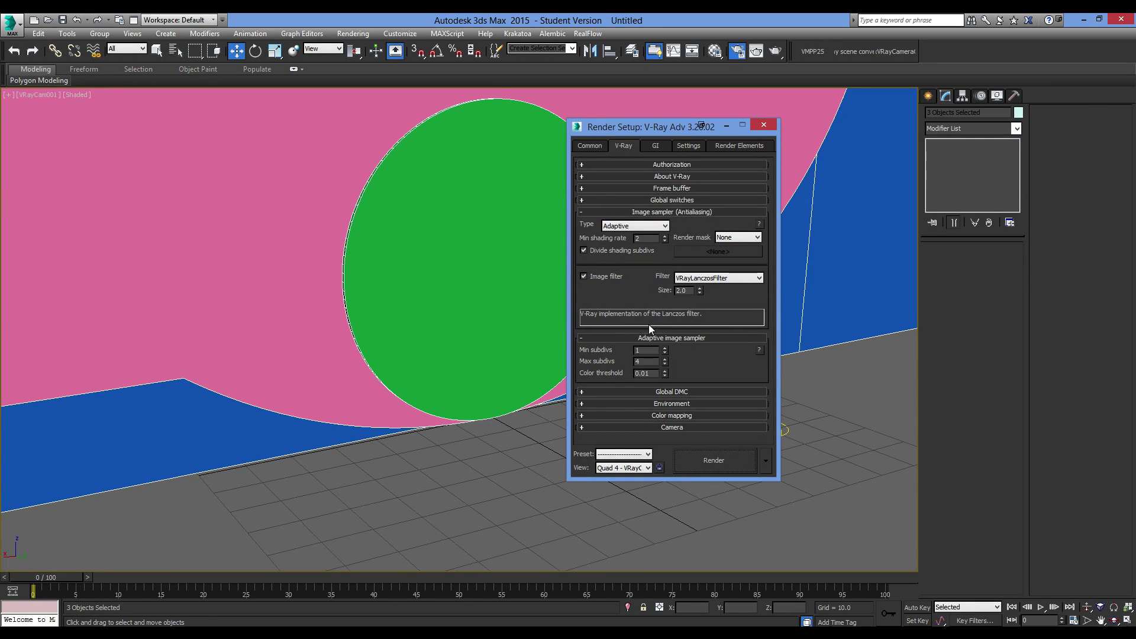
left_click_drag(649, 350, 438, 354)
left_click_drag(652, 361, 530, 370)
left_click(654, 373)
double_click(649, 374)
left_click(599, 275)
left_click(697, 392)
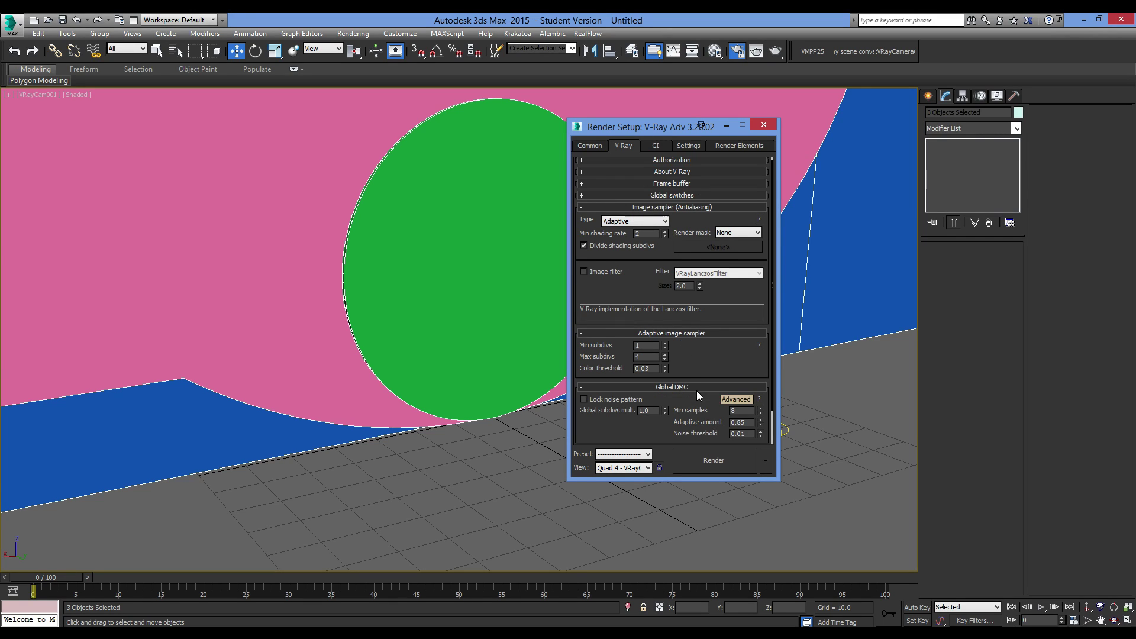
- Enable Use camera path for the irradiance map and review the light cache settings
left_click(654, 146)
left_click(664, 224)
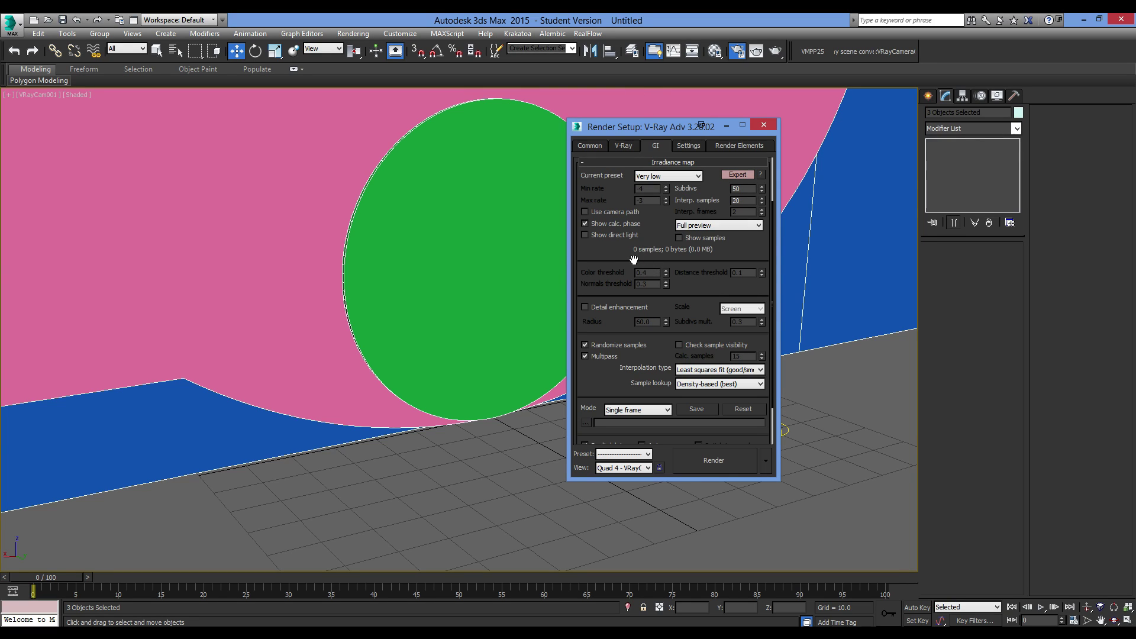
left_click(622, 212)
scroll(663, 413, "down", 2)
left_click(666, 427)
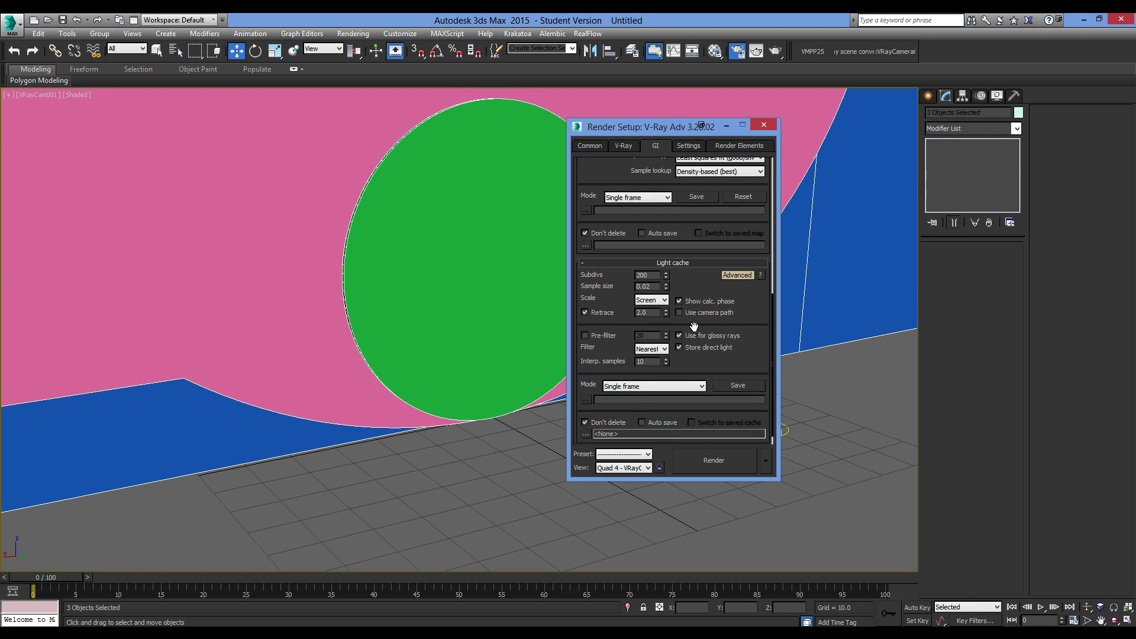
mouse_move(737, 313)
left_click_drag(679, 276, 694, 460)
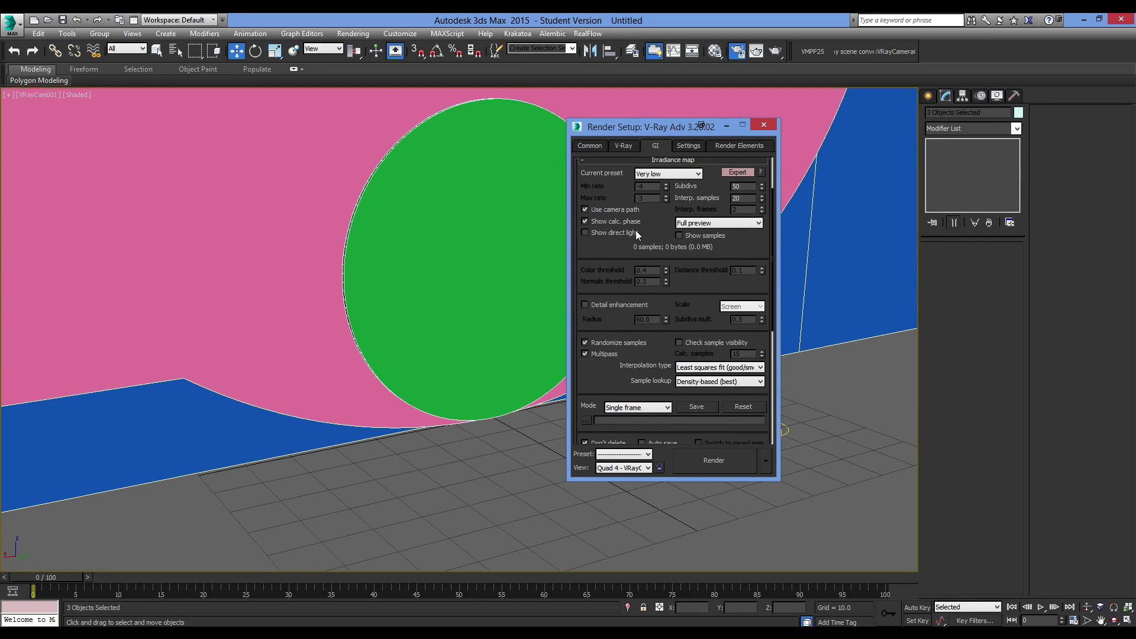
- Test-render the camera view, stop the render early and close the frame buffer
left_click(686, 462)
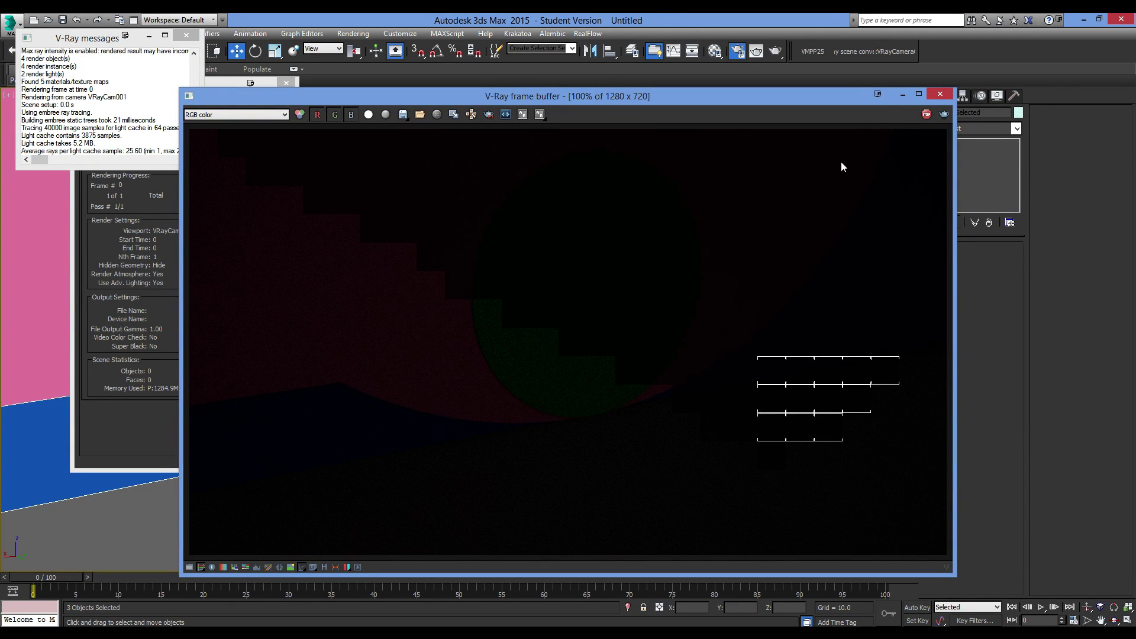
left_click(928, 115)
left_click(938, 94)
- Set the adaptive image sampler's color threshold to 0.01 and close the render settings
left_click(621, 146)
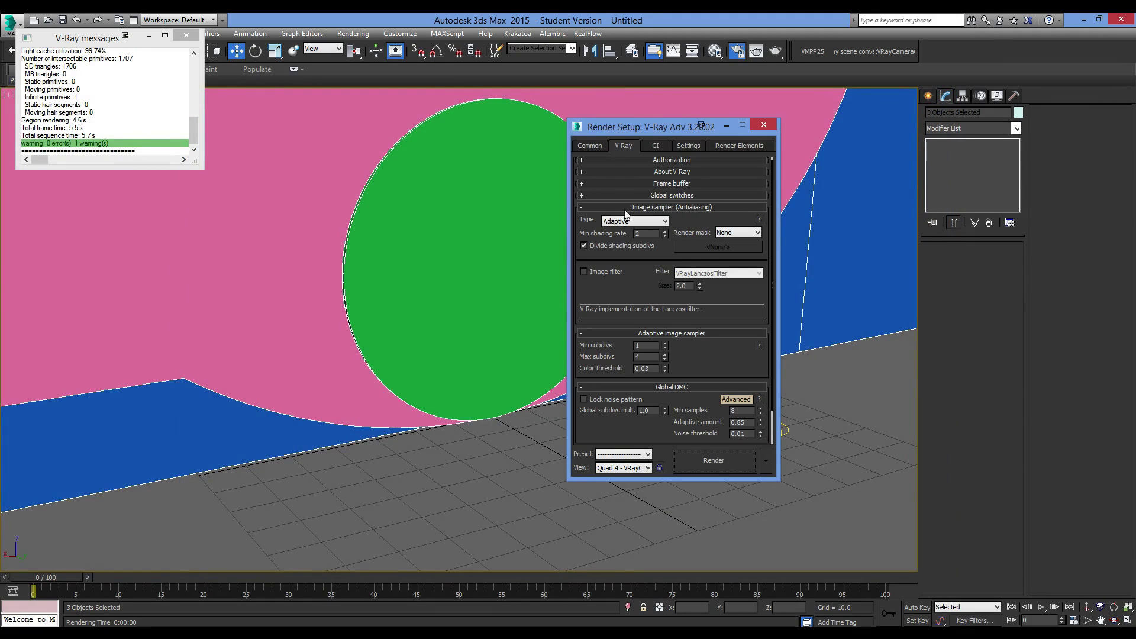
key("BackSpace")
type("1")
key("Return")
left_click(763, 126)
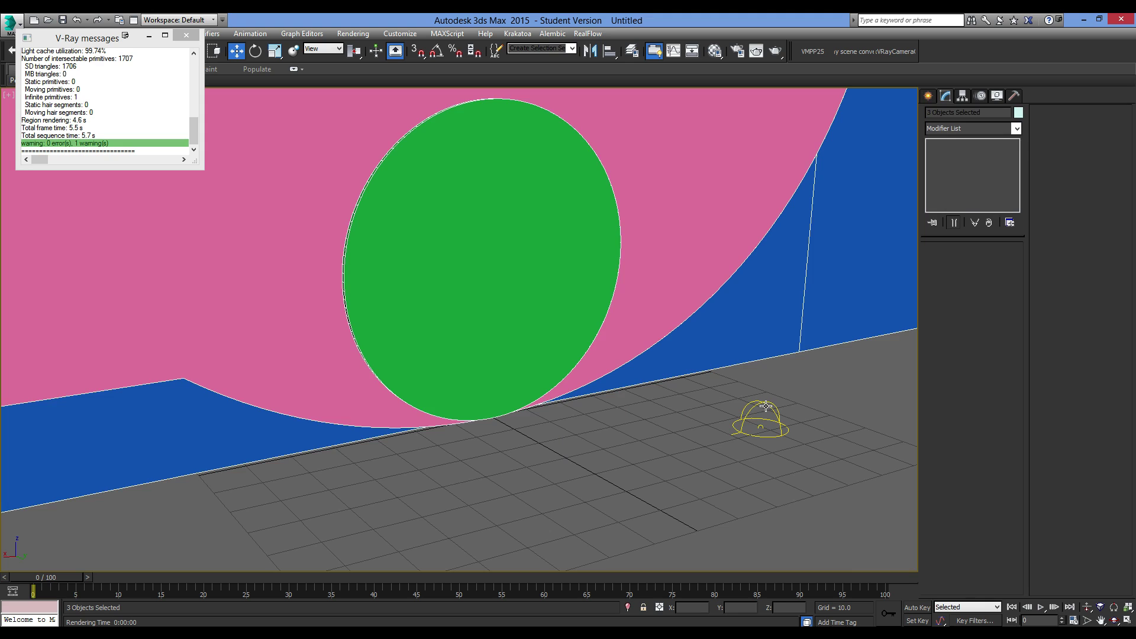
- Select the V-Ray camera, disable vignetting, set its white balance to Neutral and its film speed to ISO 250
left_click(766, 405)
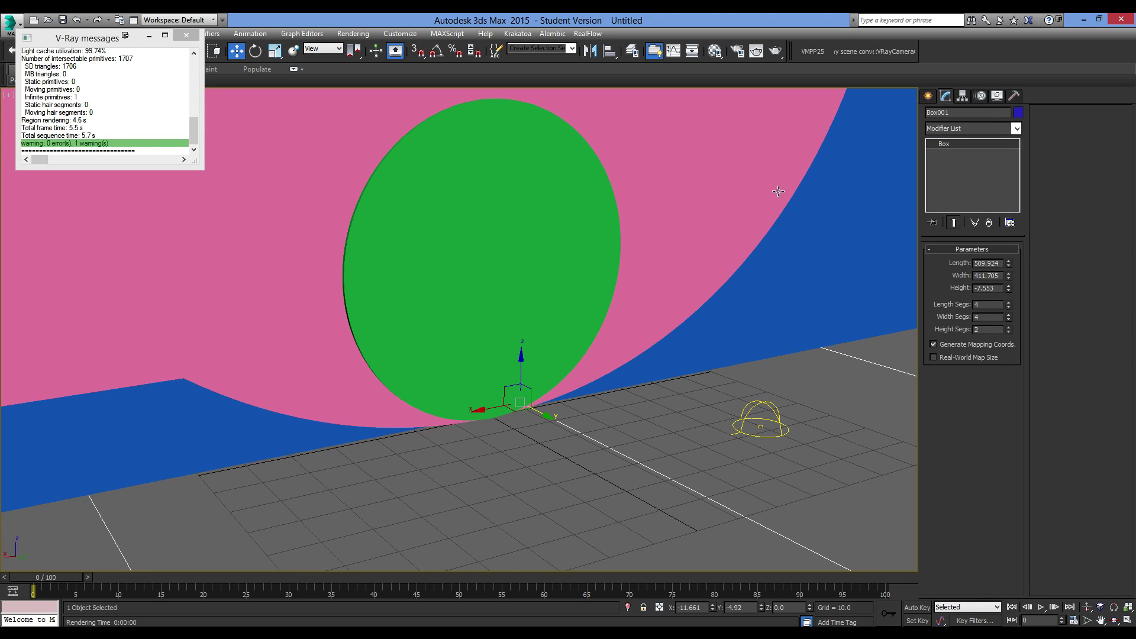
scroll(459, 329, "down", 5)
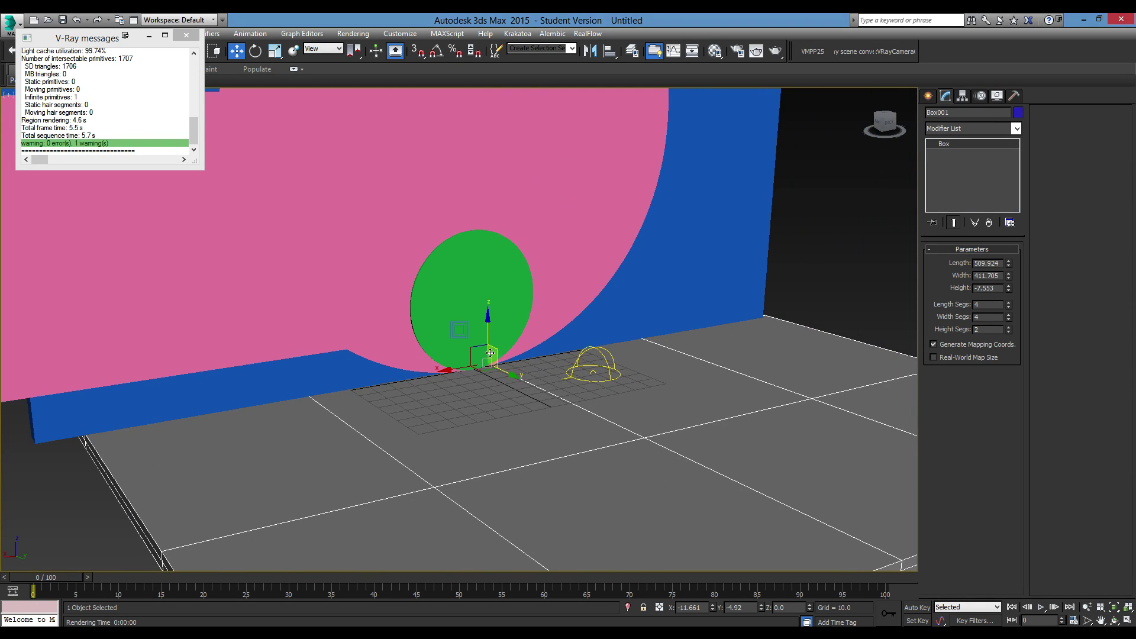
middle_click_drag(490, 352, 350, 342, "alt")
left_click(210, 411)
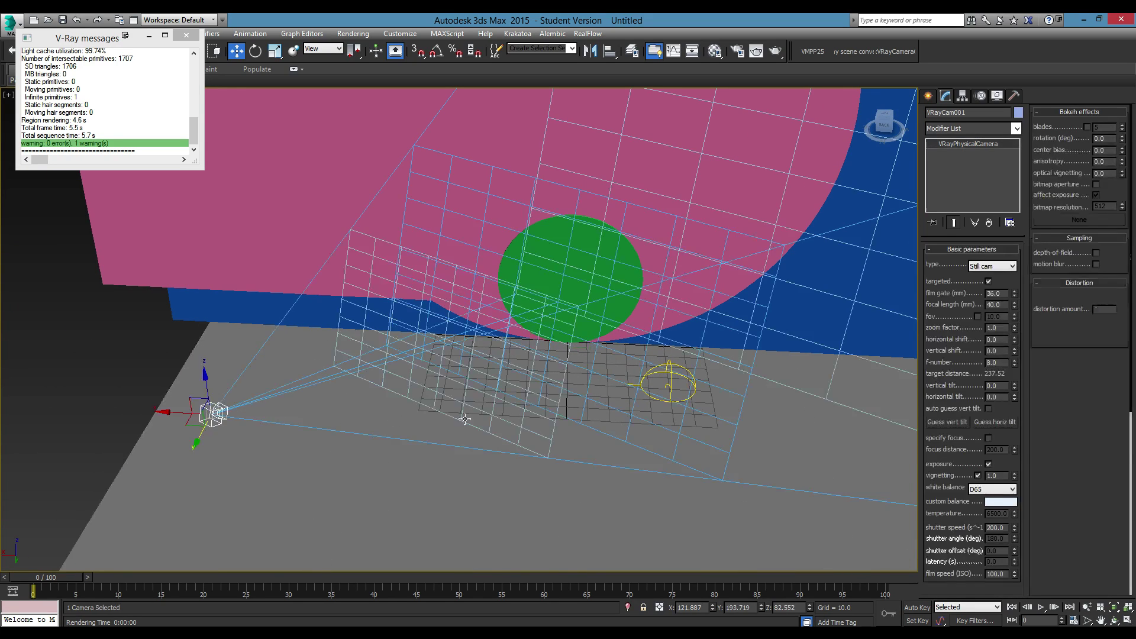
left_click(981, 490)
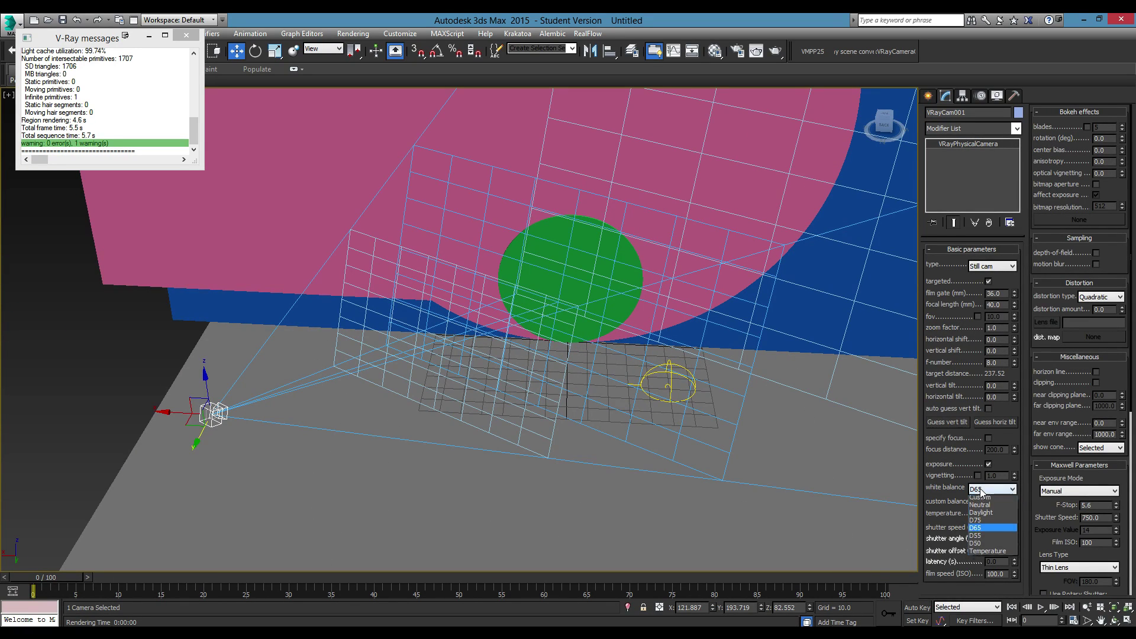
left_click(982, 507)
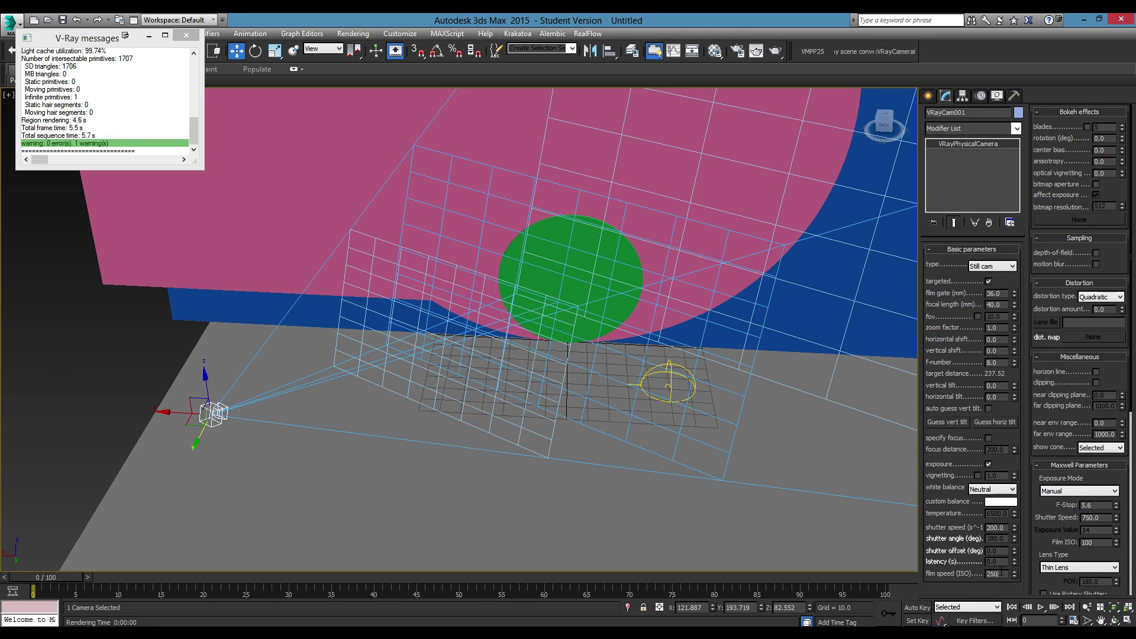
- Set the dome light's multiplier to 10 and switch back to the camera view
left_click(676, 407)
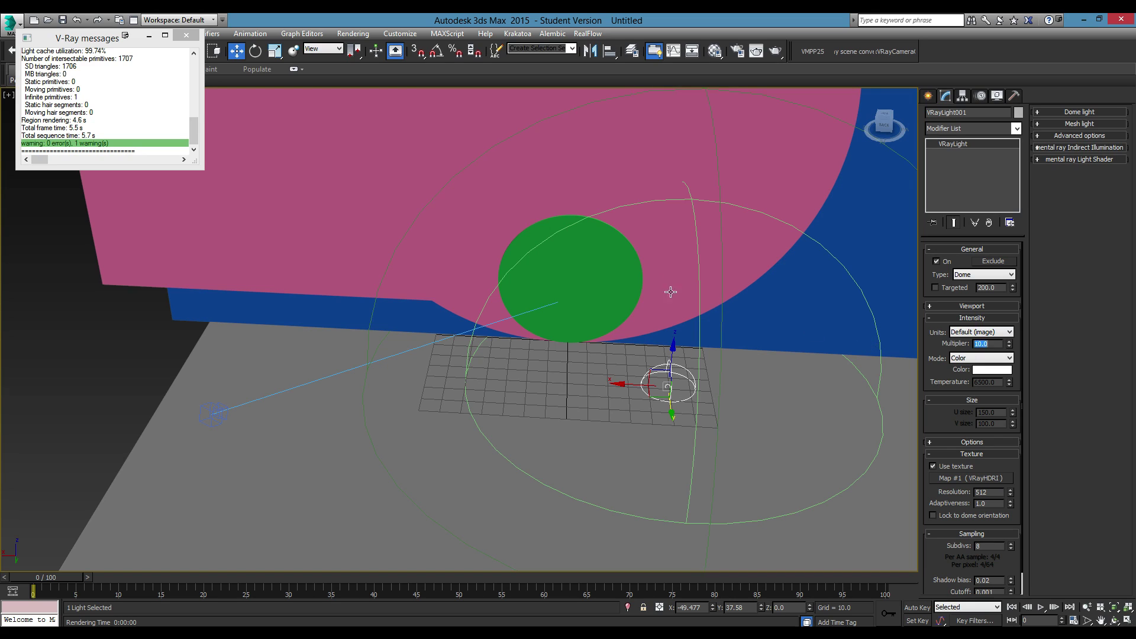
left_click(729, 181)
key("c")
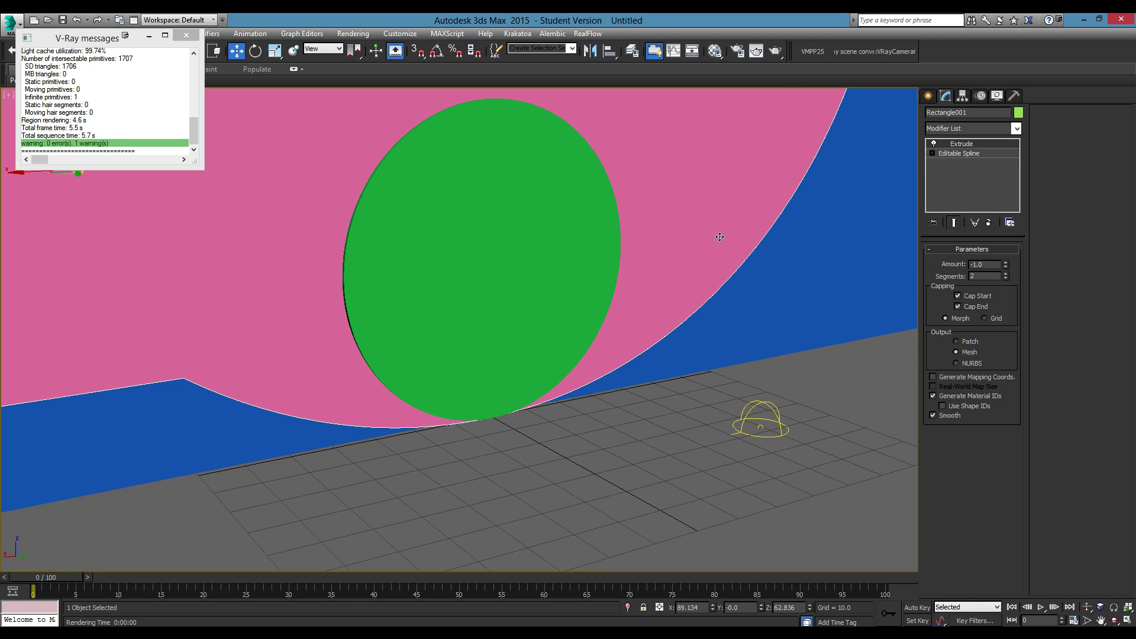
- Test-render the brighter camera view, stop it partway and close the frame buffer and the V-Ray messages window
left_click(779, 55)
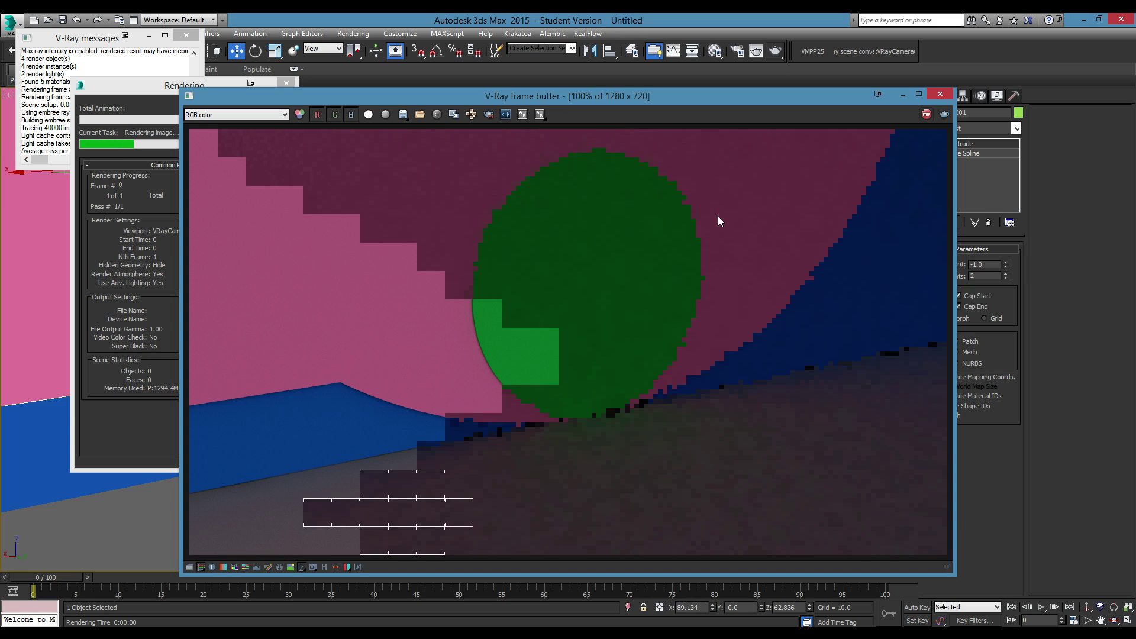
left_click(926, 114)
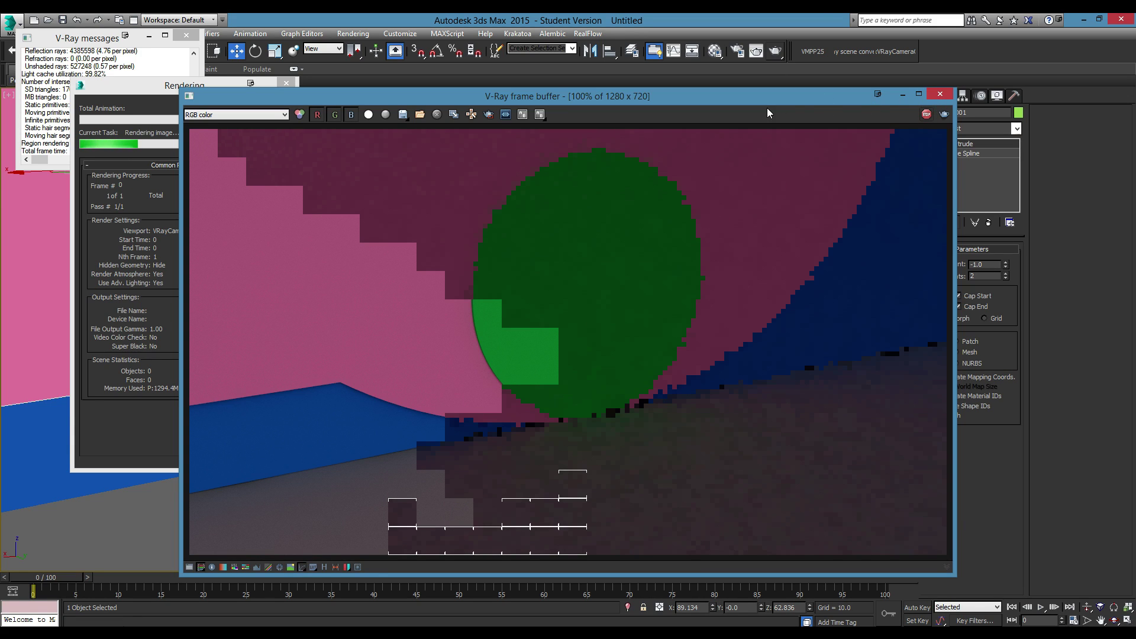
left_click(940, 95)
left_click(186, 36)
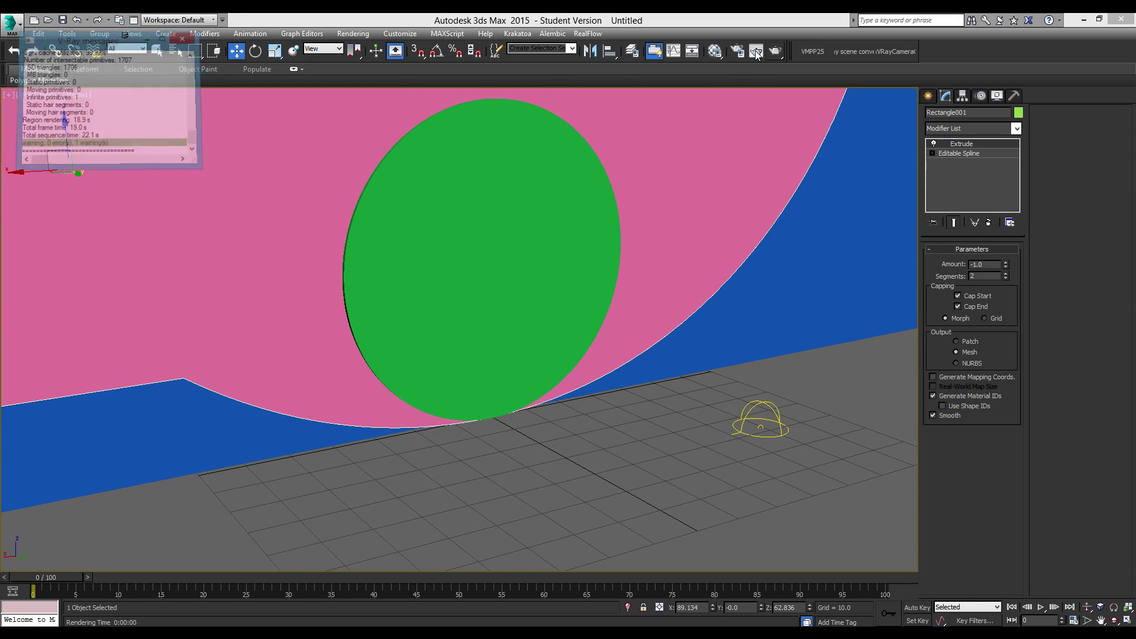
- Switch the V-Ray System settings to Advanced mode and set the log window to Only on error
key("F10")
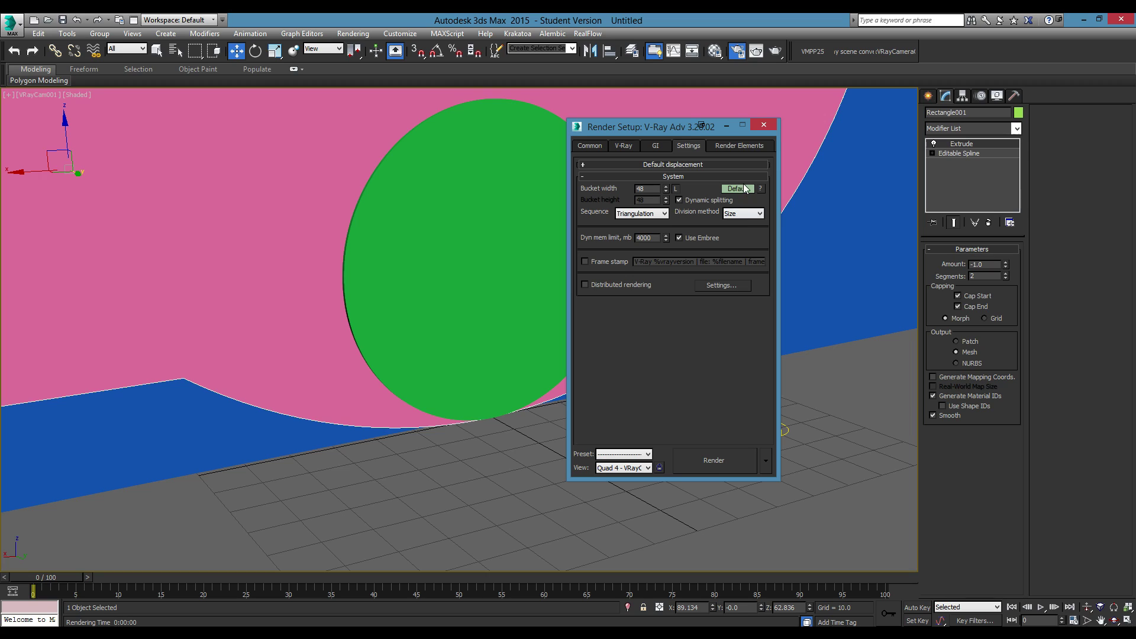
left_click(743, 187)
left_click(633, 404)
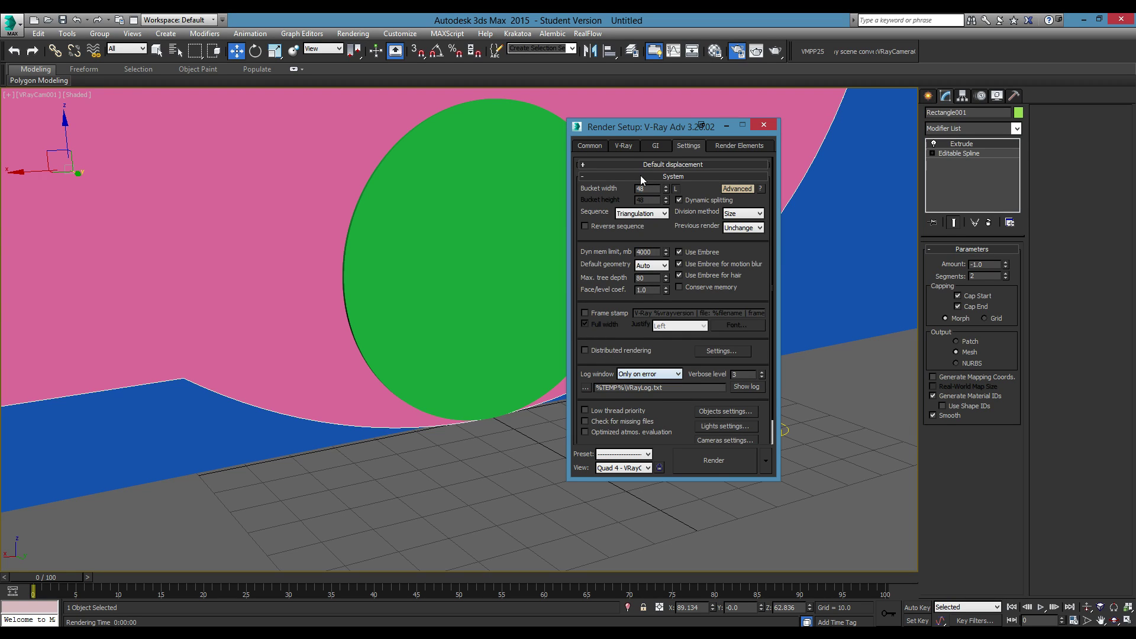
- Turn off Divide shading subdivs and set the adaptive image sampler's color threshold to 0.02
left_click(624, 146)
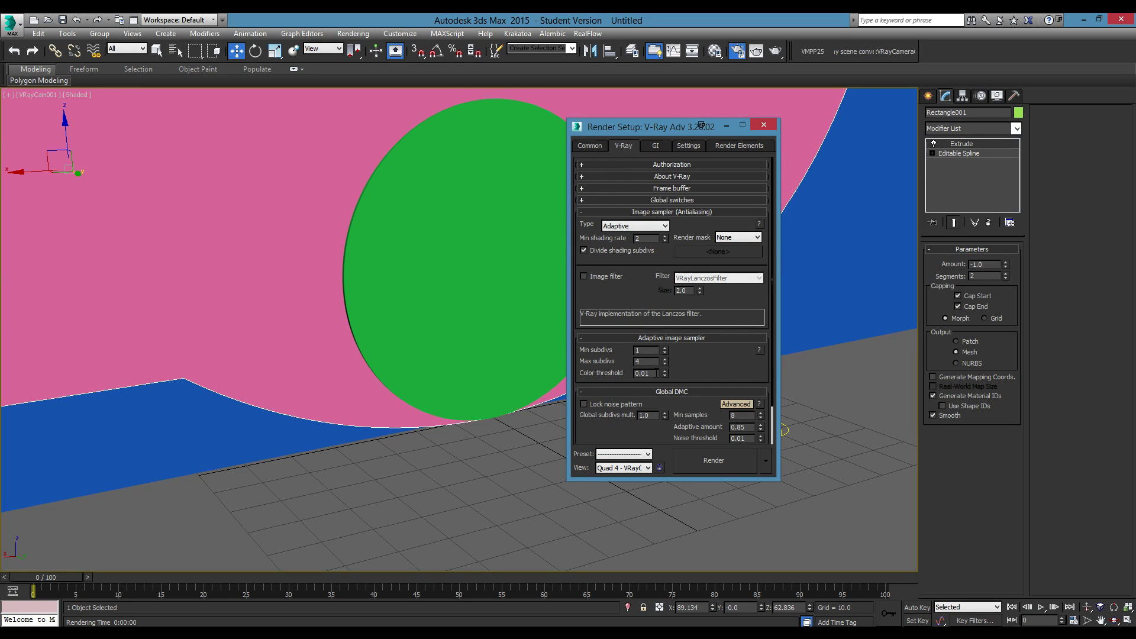
left_click(631, 254)
mouse_move(625, 254)
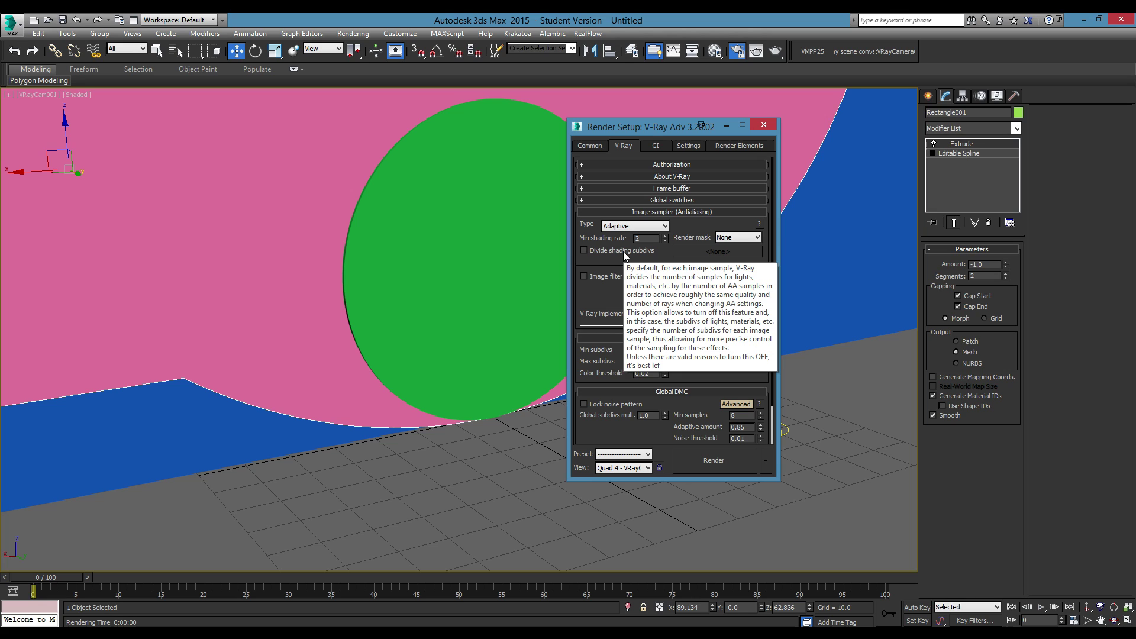
- Lighten the floor material's diffuse colour to a value of 110 and test-render the camera view
key("m")
left_click(649, 130)
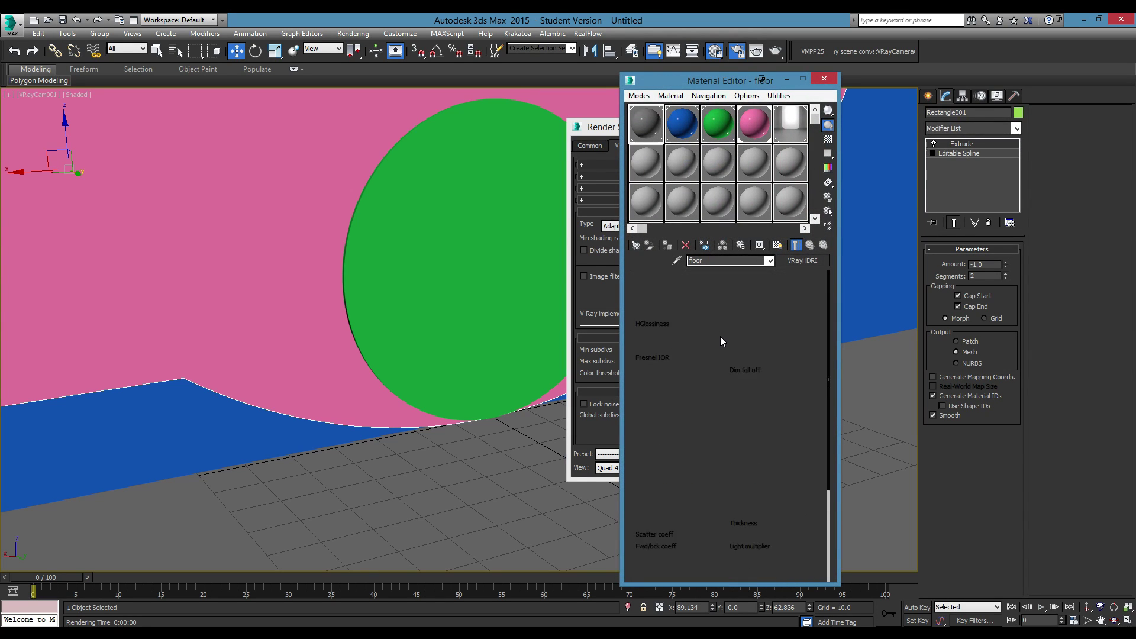
left_click(697, 289)
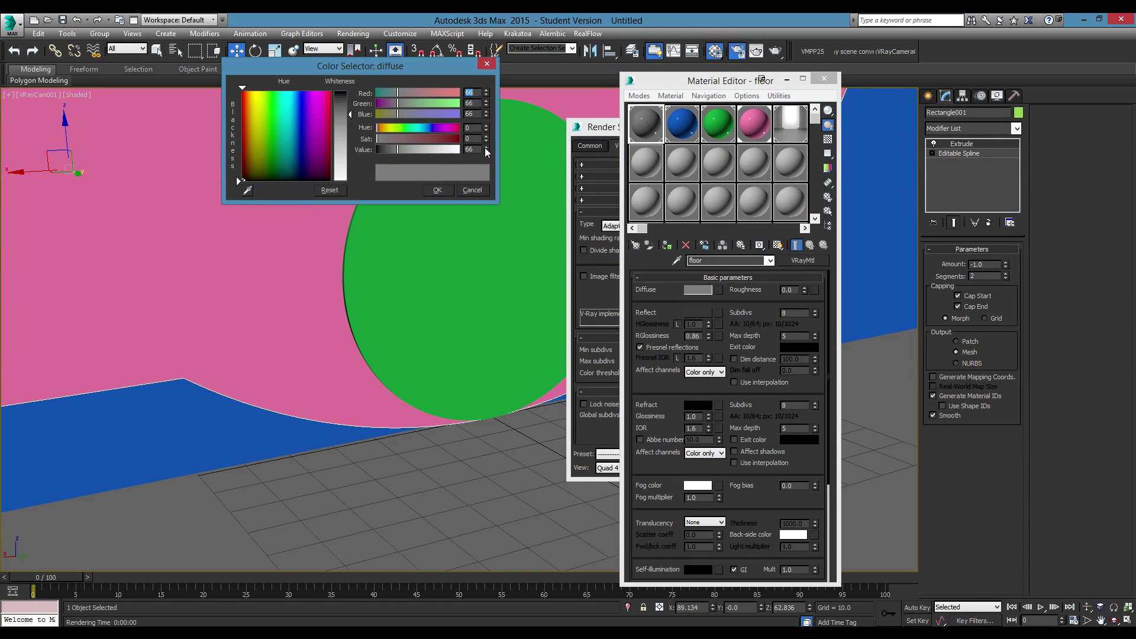
type("12")
key("BackSpace")
type("10")
key("Return")
left_click(436, 190)
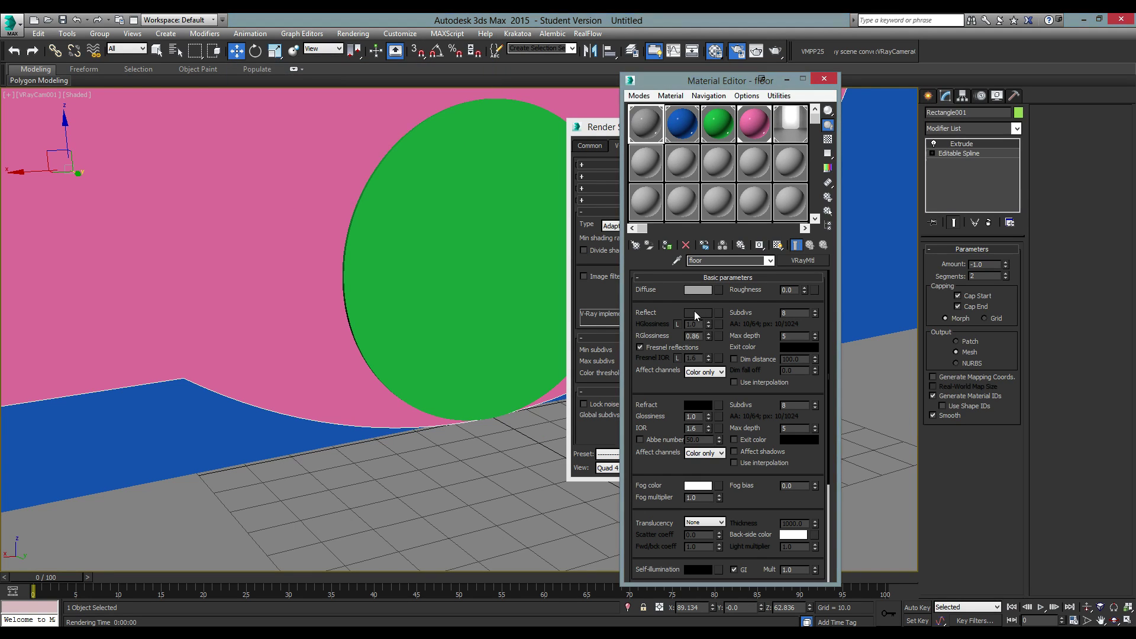
left_click(775, 51)
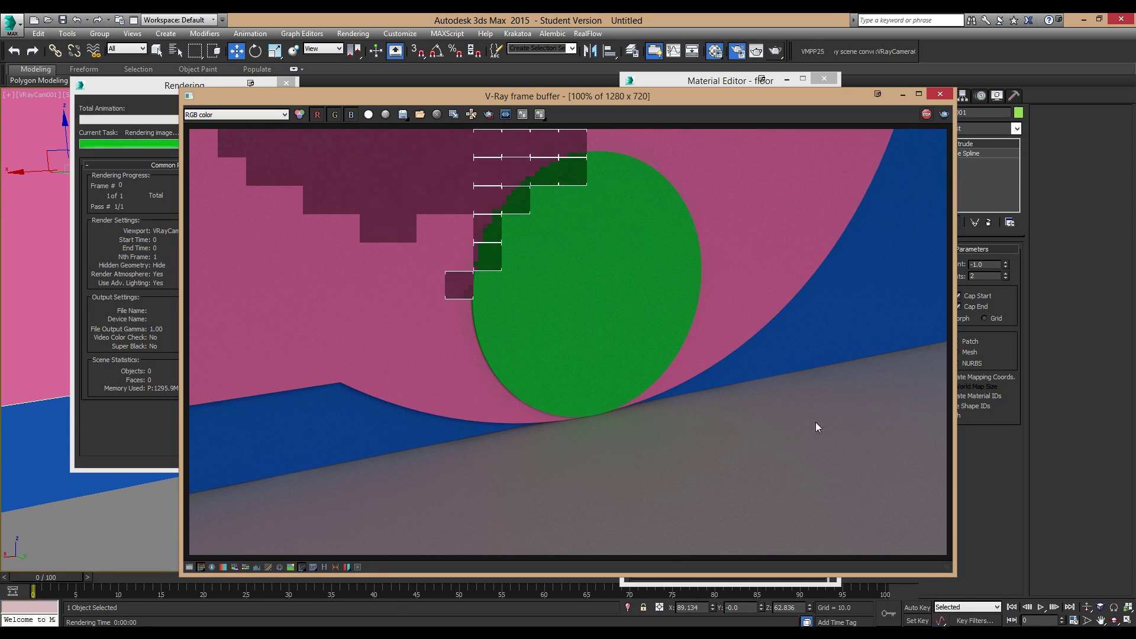
left_click(940, 95)
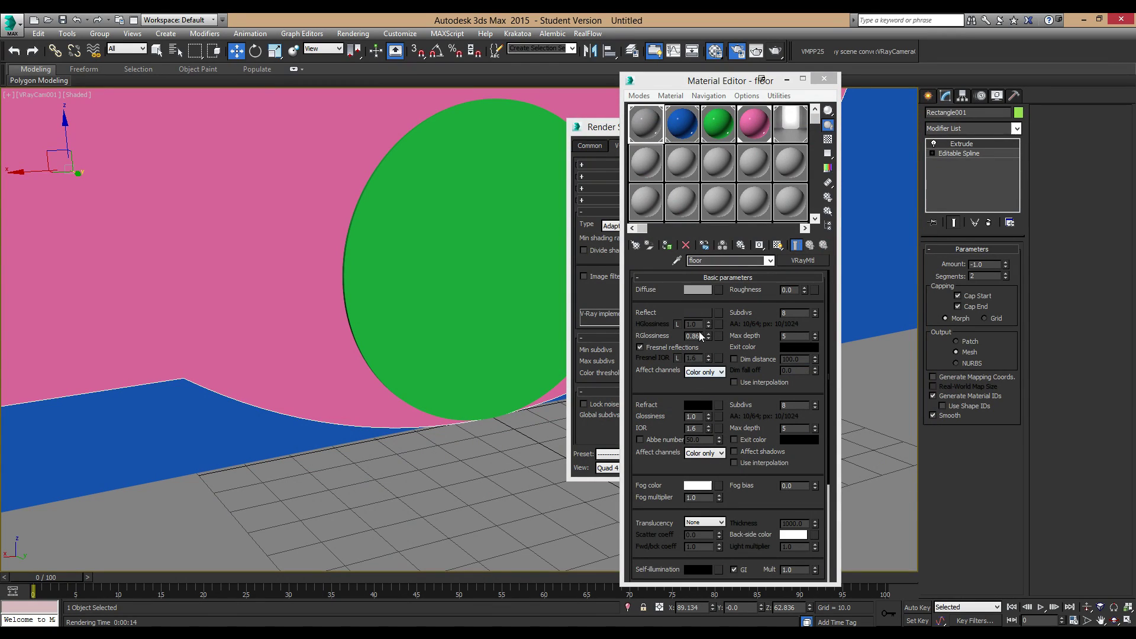
- Check the floor material's reflection colour and reduce the green circle material's diffuse saturation to 212
left_click(699, 312)
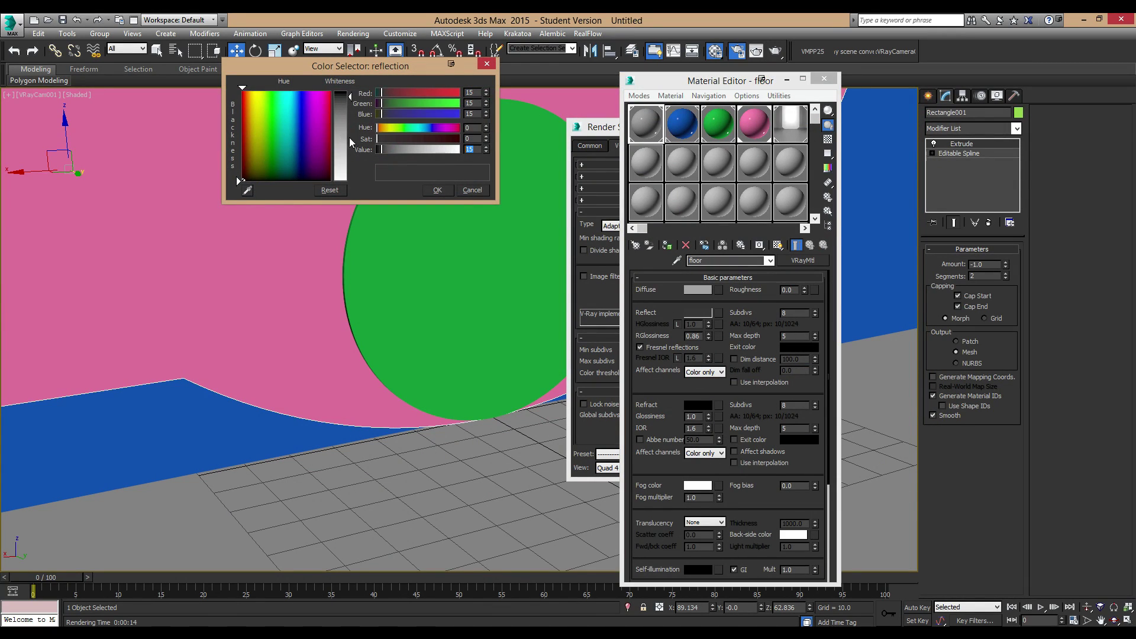
left_click(437, 190)
left_click(682, 124)
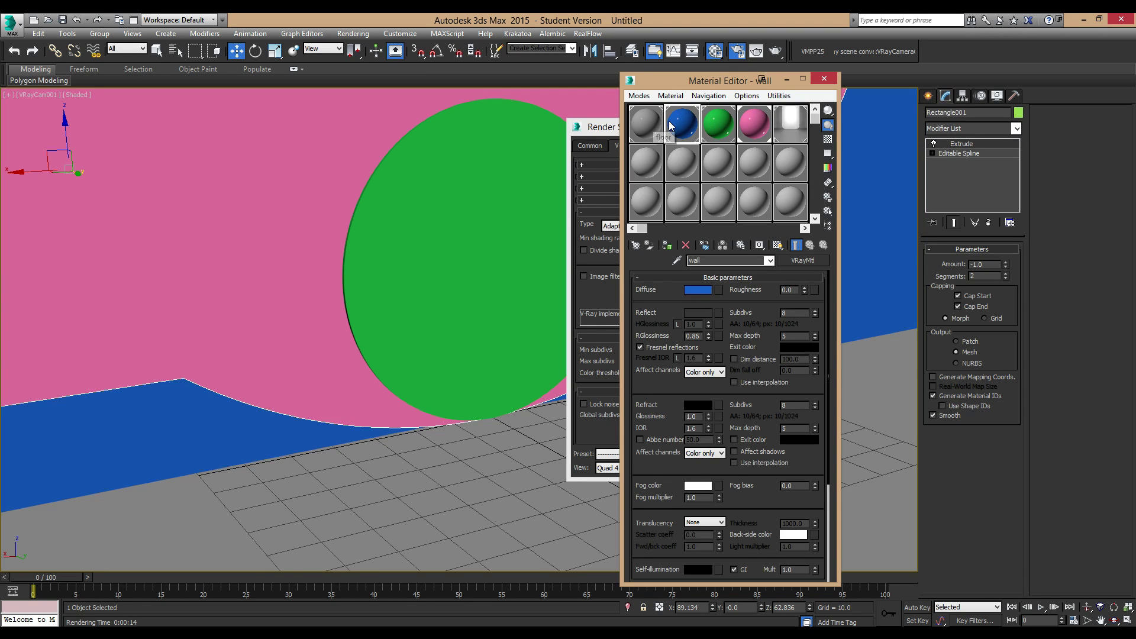
left_click(718, 124)
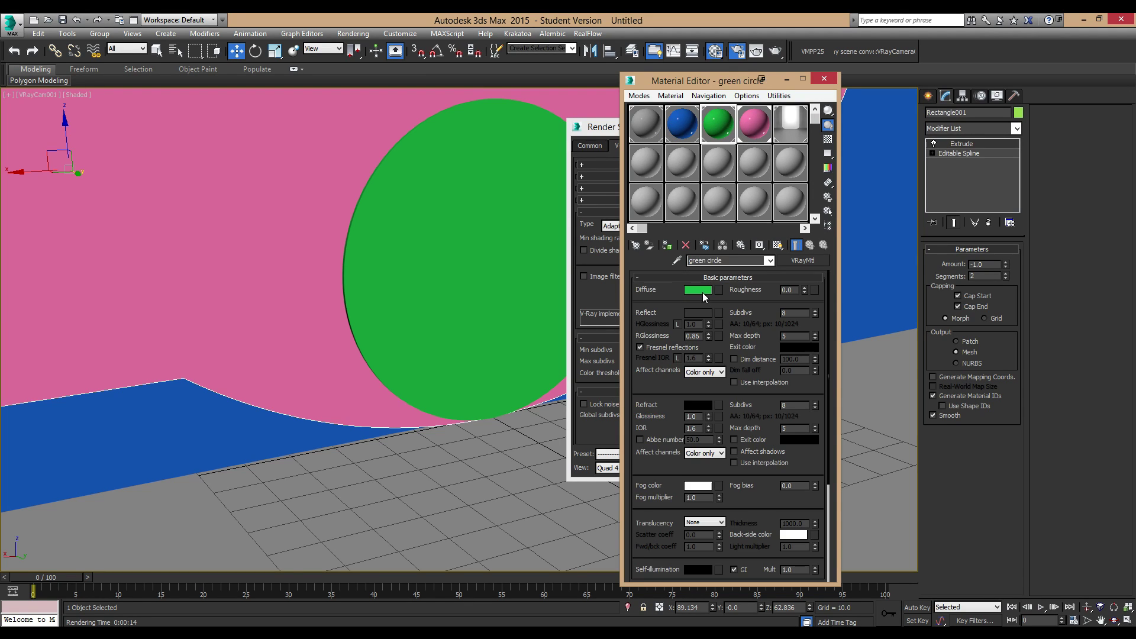
left_click(699, 290)
left_click(445, 189)
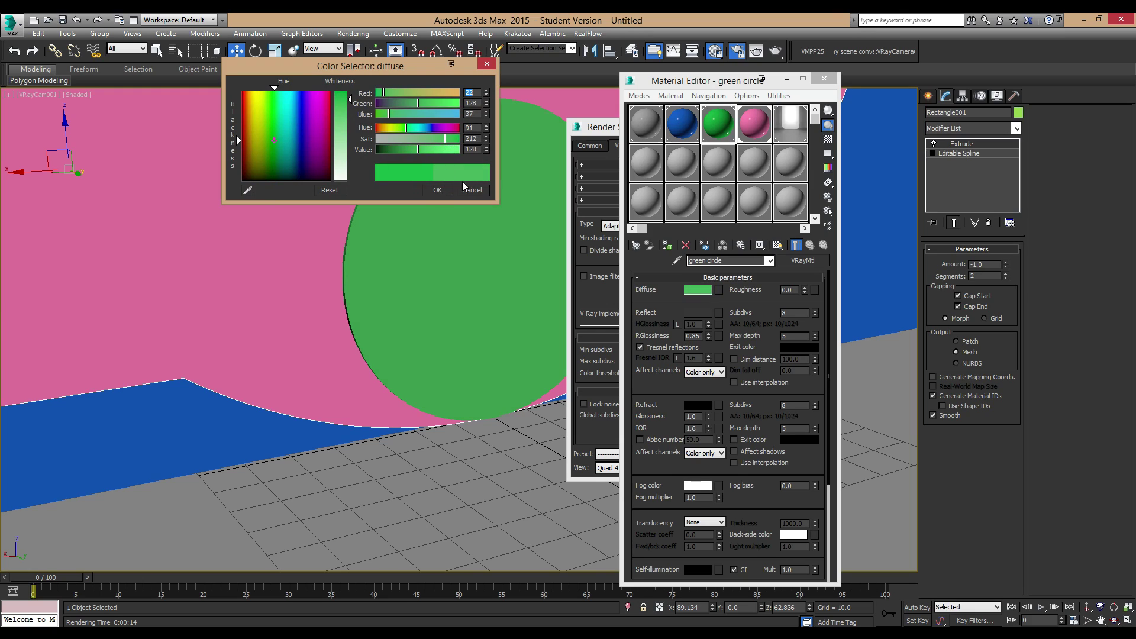
- Lighten the pink diffuse colour of the outter piece material
left_click(753, 123)
left_click(698, 289)
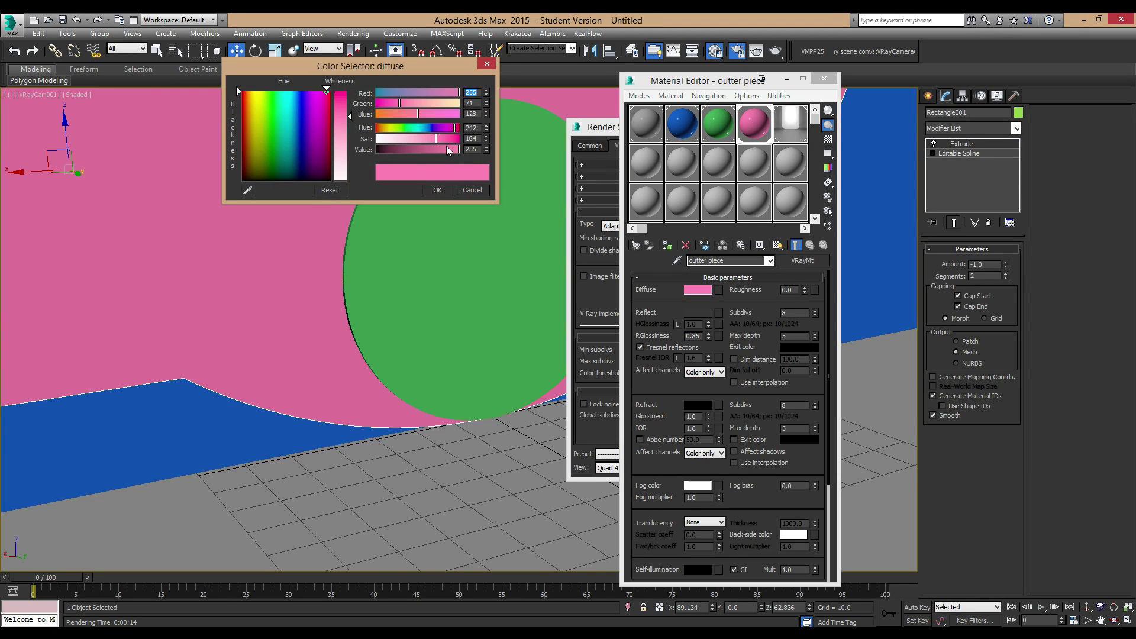
left_click(436, 190)
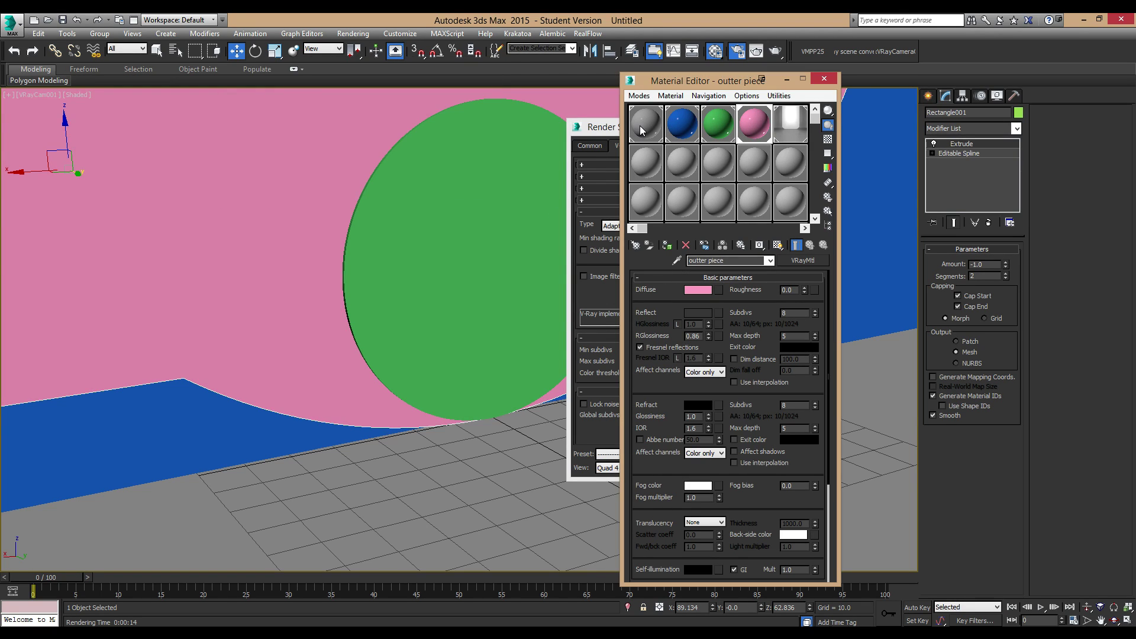
- Lighten the floor material's grey diffuse colour further and set its reflection glossiness to 0.8
left_click(640, 125)
left_click(698, 290)
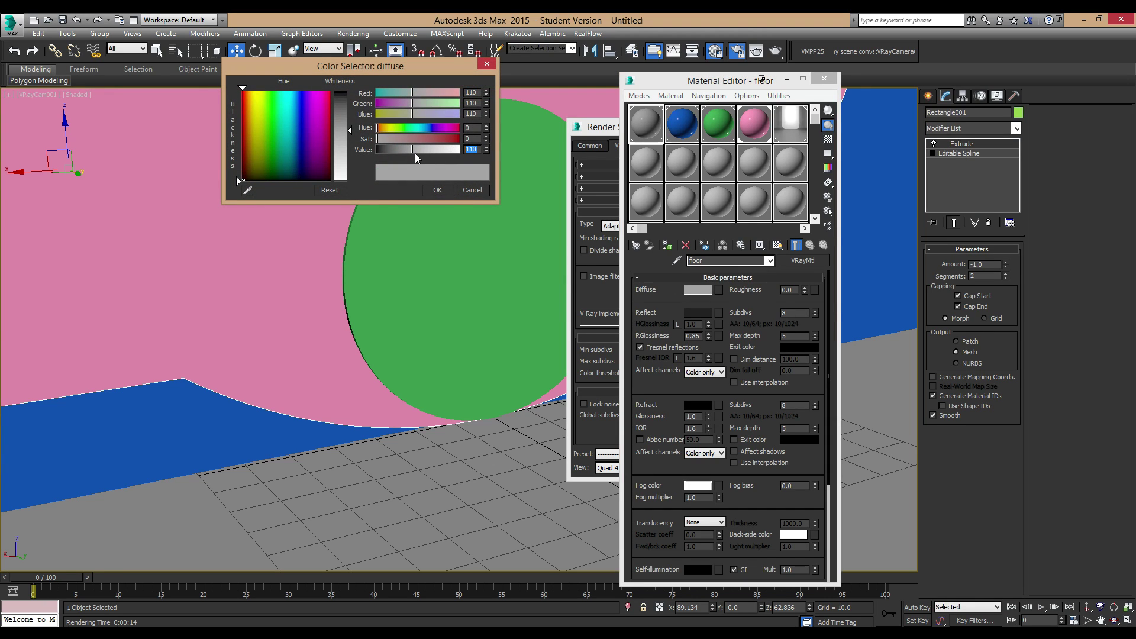
type("200")
key("Return")
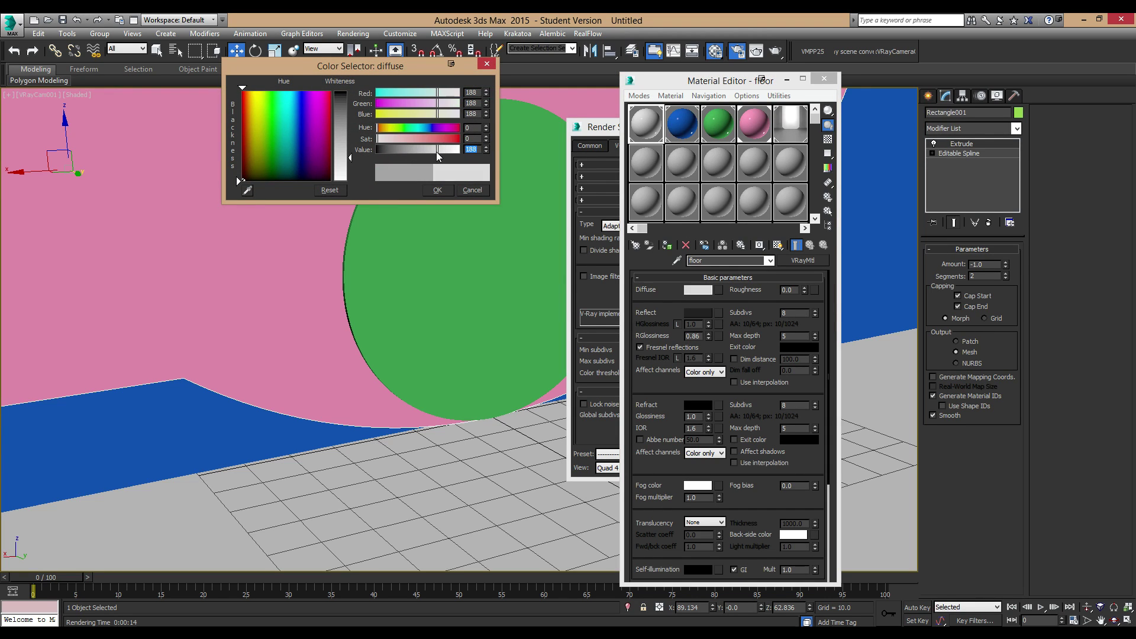
left_click(437, 189)
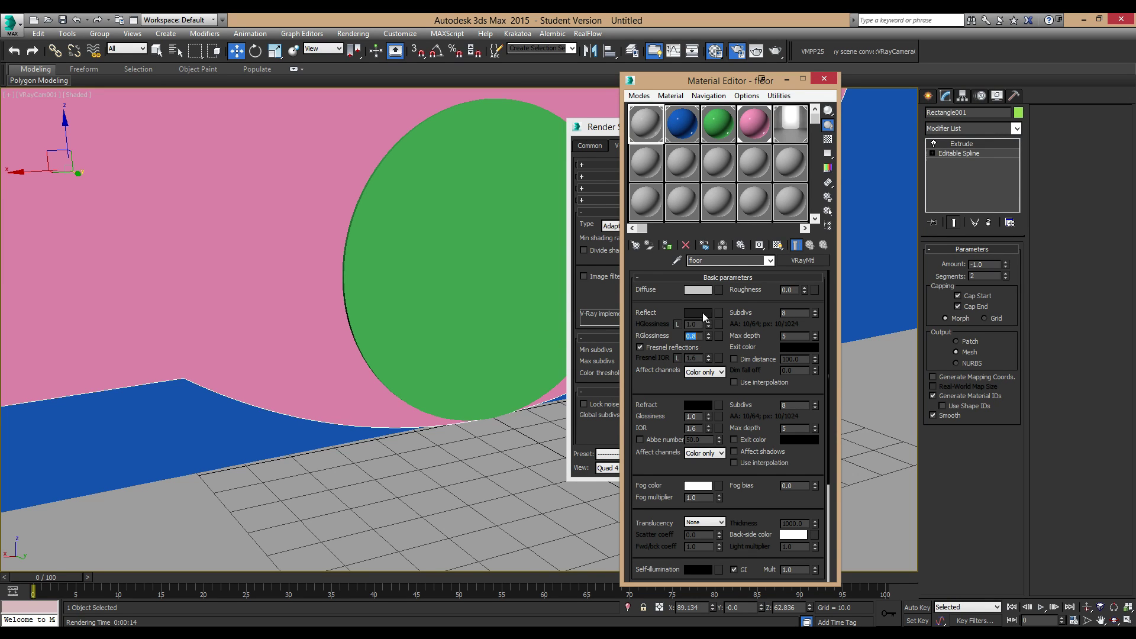
- Test-render the camera view with the adjusted materials, closing the frame buffer and the Material Editor when finished
left_click(773, 51)
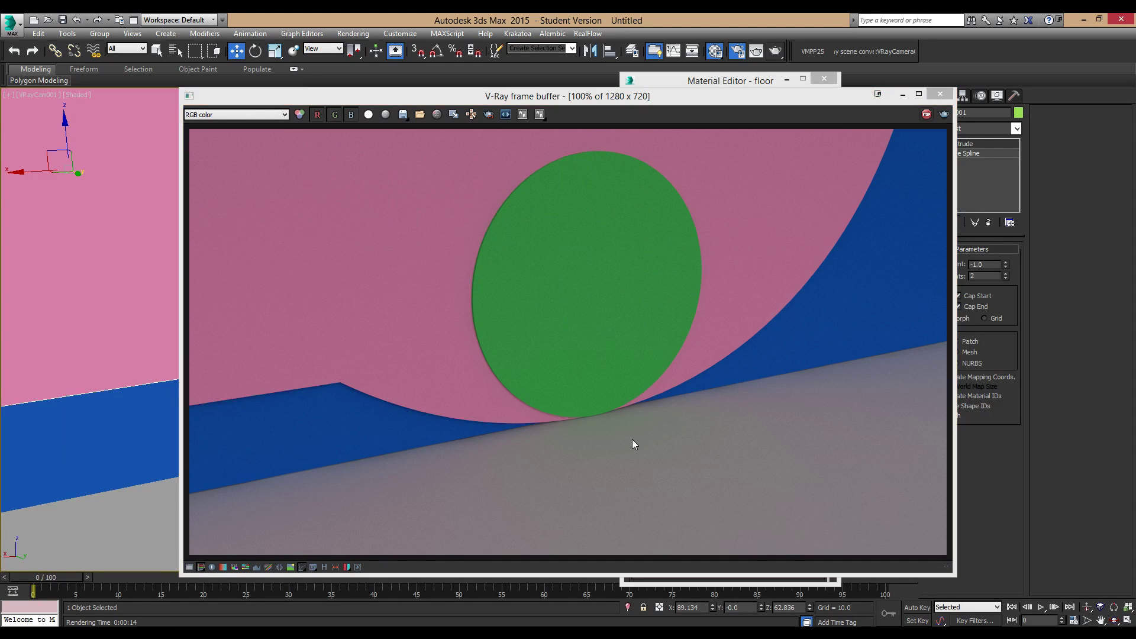
left_click(939, 94)
left_click(824, 78)
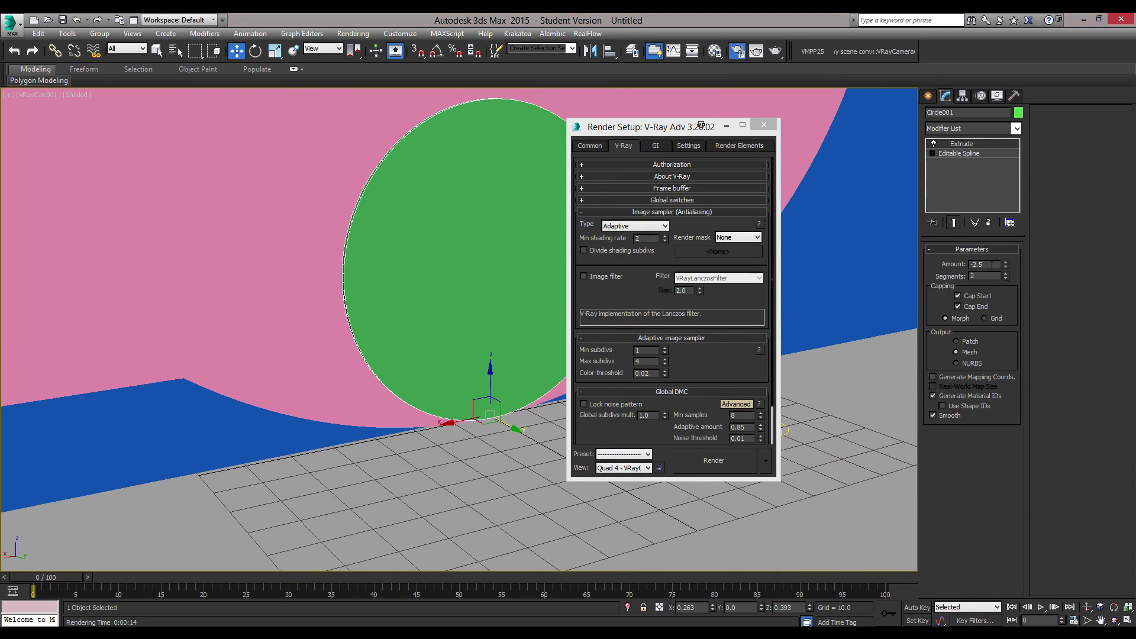
- Set the green circle's extrude amount to -2.0 and test-render the camera view, closing the frame buffer and Render Setup
left_click(991, 265)
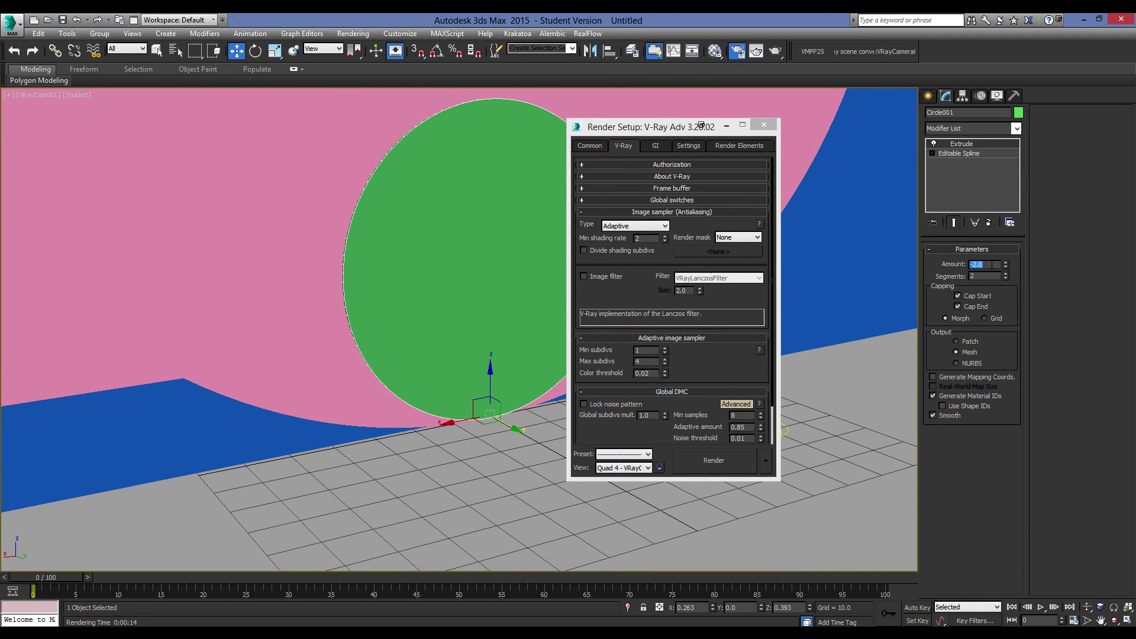
left_click(782, 52)
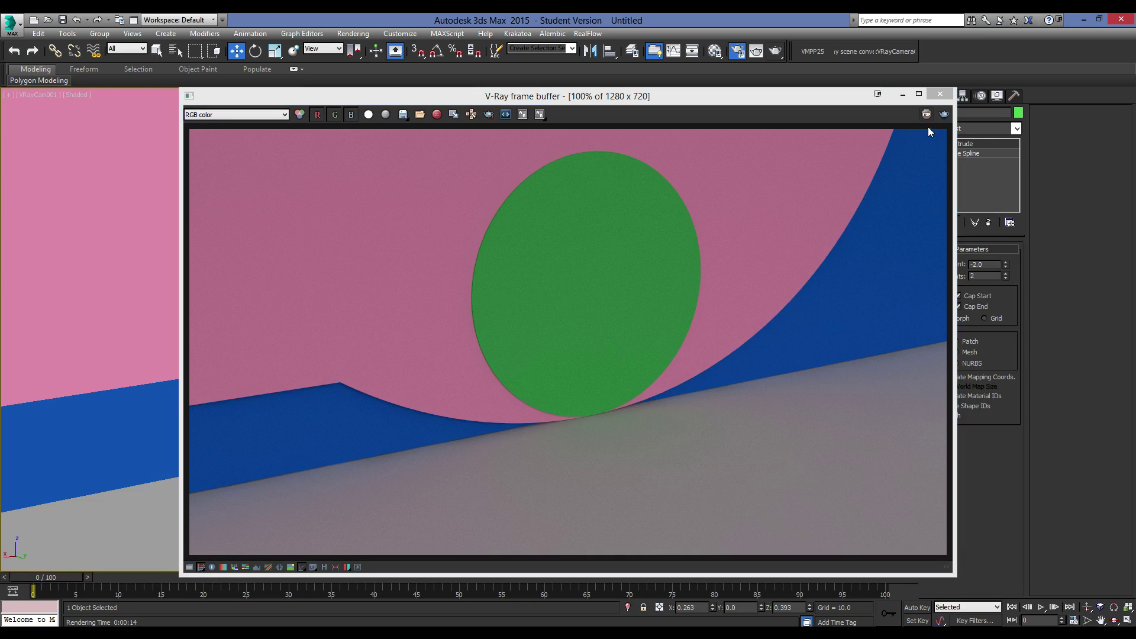
left_click(937, 96)
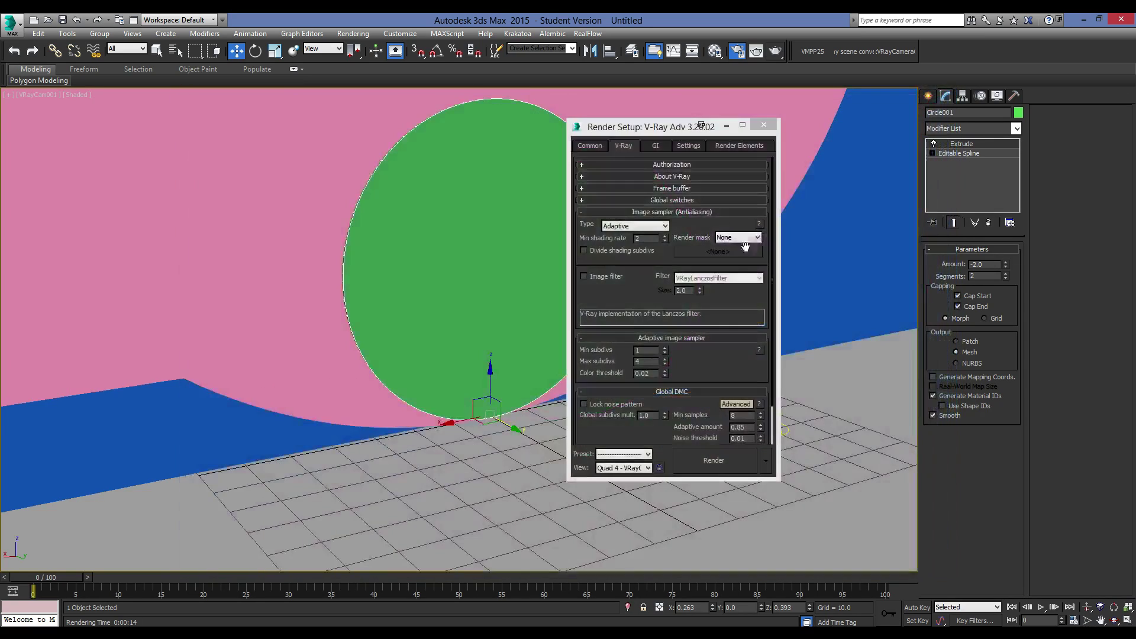
left_click(763, 125)
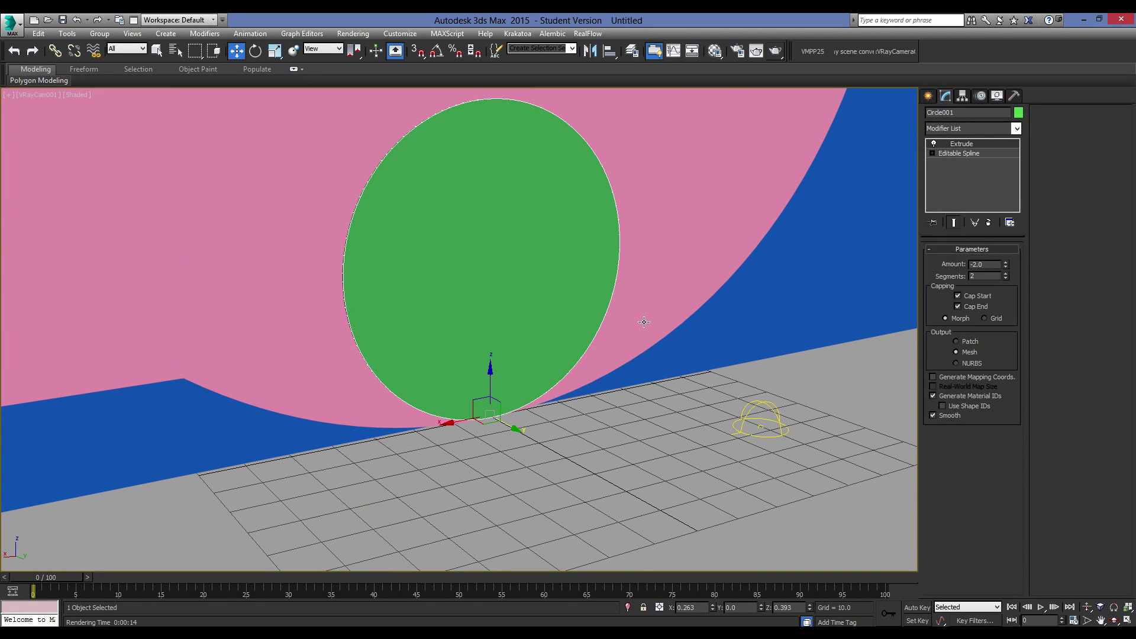
- Turn the camera view to face the wall straight on and test-render it, closing the frame buffer when finished
left_click_drag(757, 440, 725, 433)
left_click(768, 54)
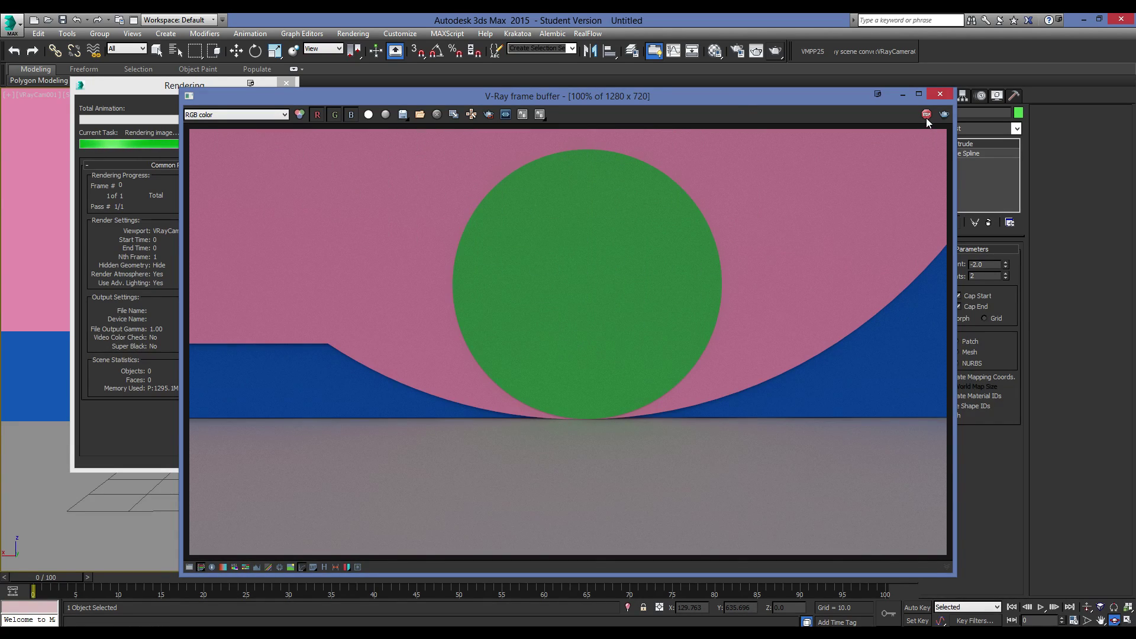
left_click(940, 94)
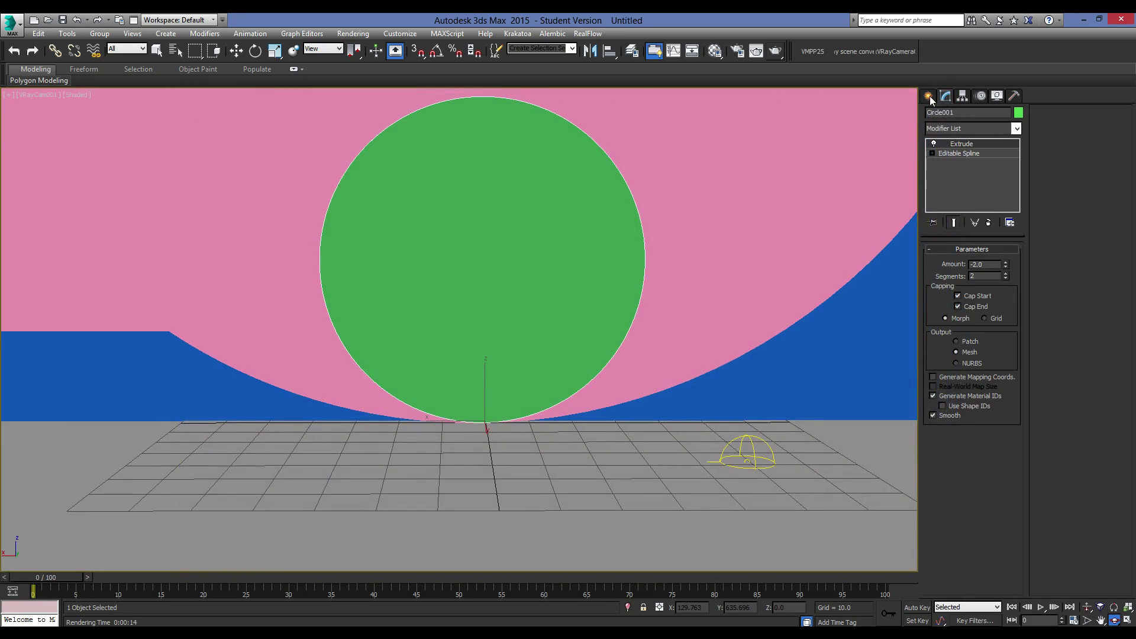
- Open the spline creation tools to add a new shape
left_click(927, 96)
left_click(946, 114)
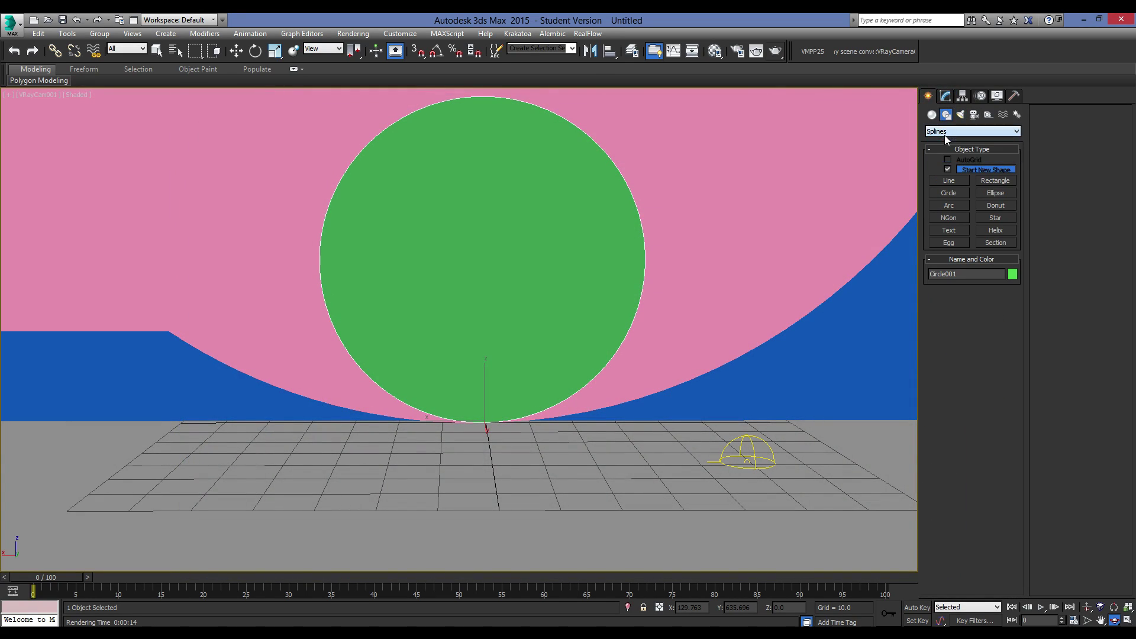